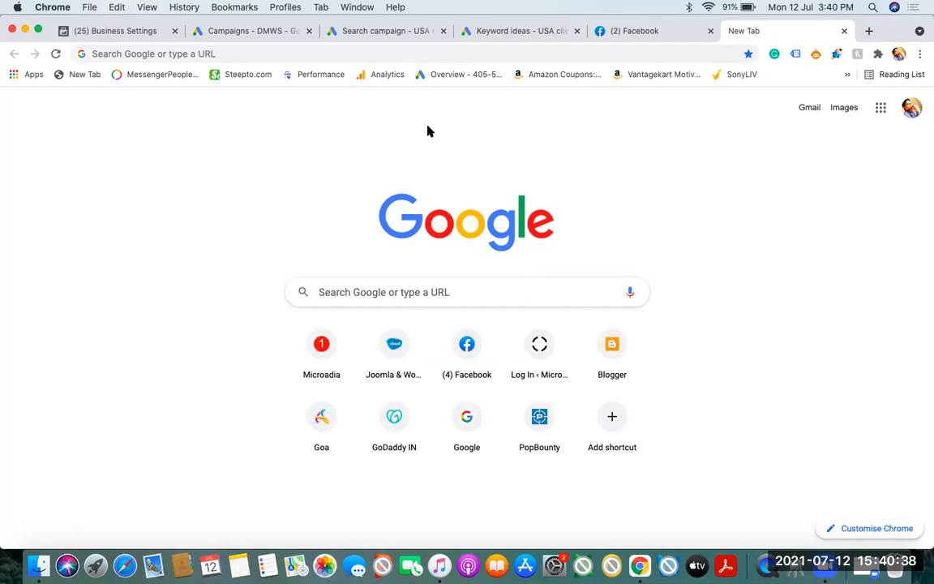
# Go to the heartbid.net website and open its publisher sign-up form
pyautogui.click(481, 56)
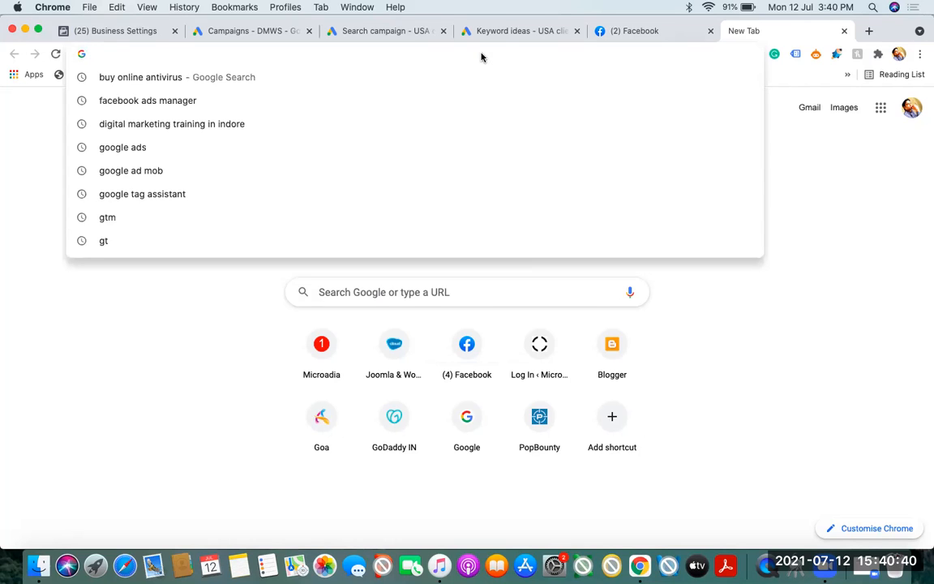
pyautogui.write('heartbid.net')
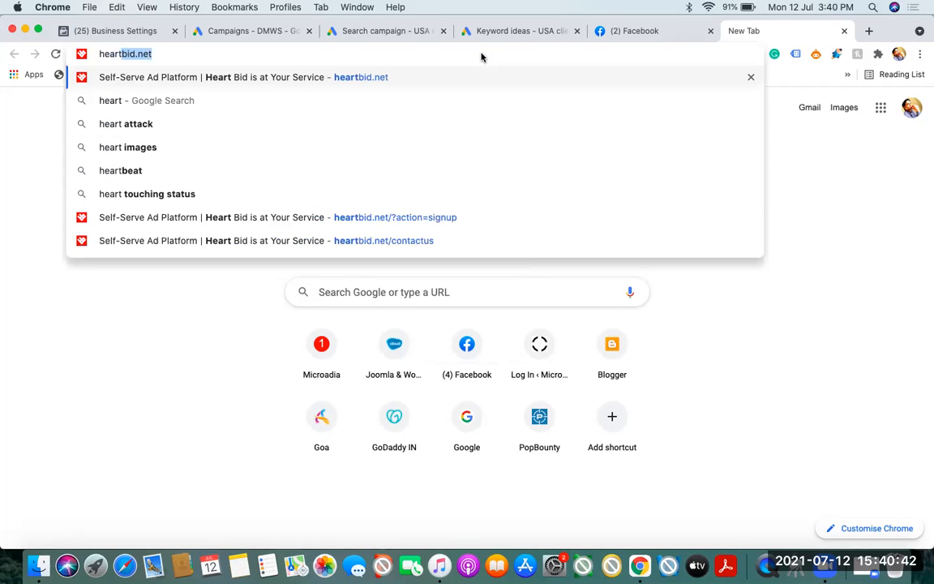
pyautogui.press('Return')
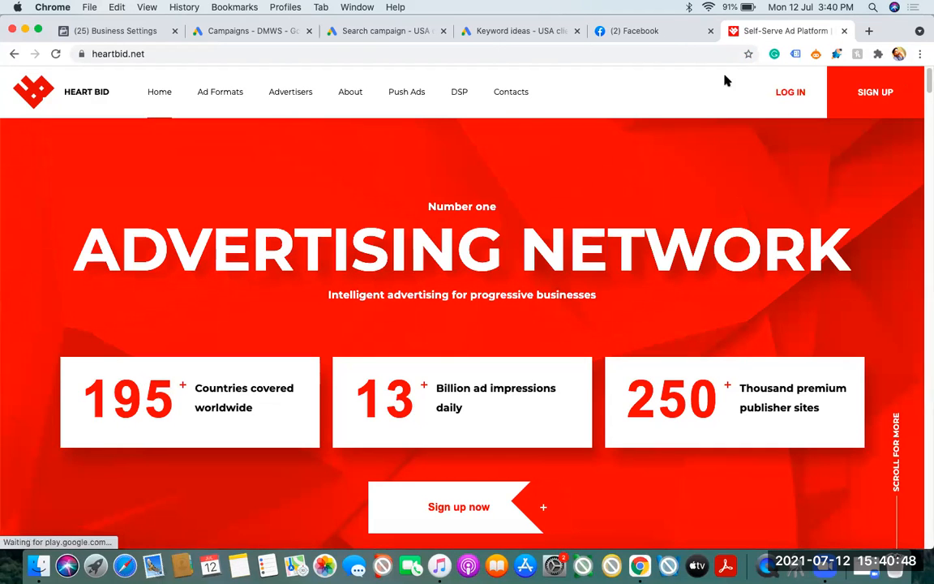
pyautogui.click(865, 95)
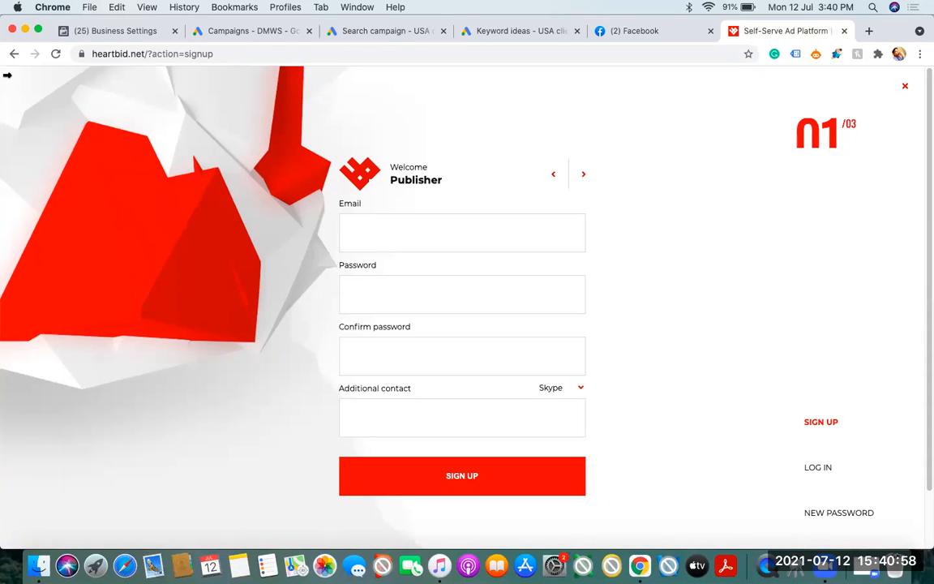
# Review the Heart Bid home page, reopen the sign-up form and highlight its labels from Welcome Publisher to Confirm password
pyautogui.click(12, 54)
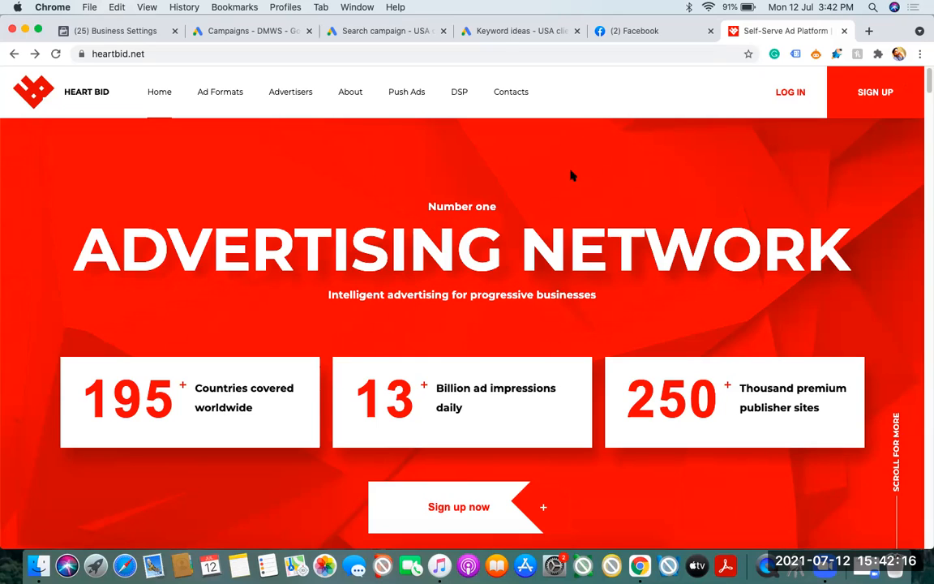
pyautogui.scroll(-3, 927, 122)
pyautogui.scroll(3, 892, 105)
pyautogui.click(869, 92)
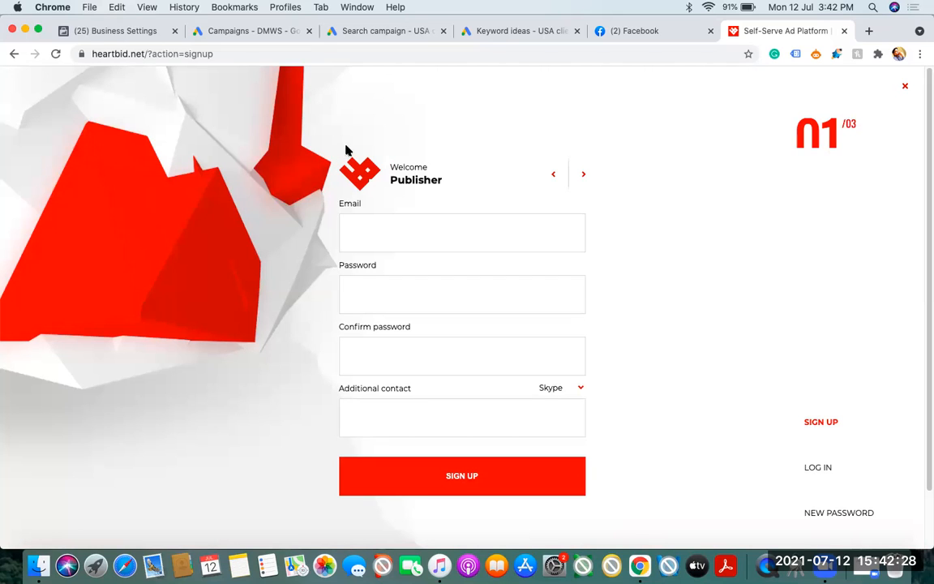
pyautogui.moveTo(360, 153); pyautogui.dragTo(438, 350)
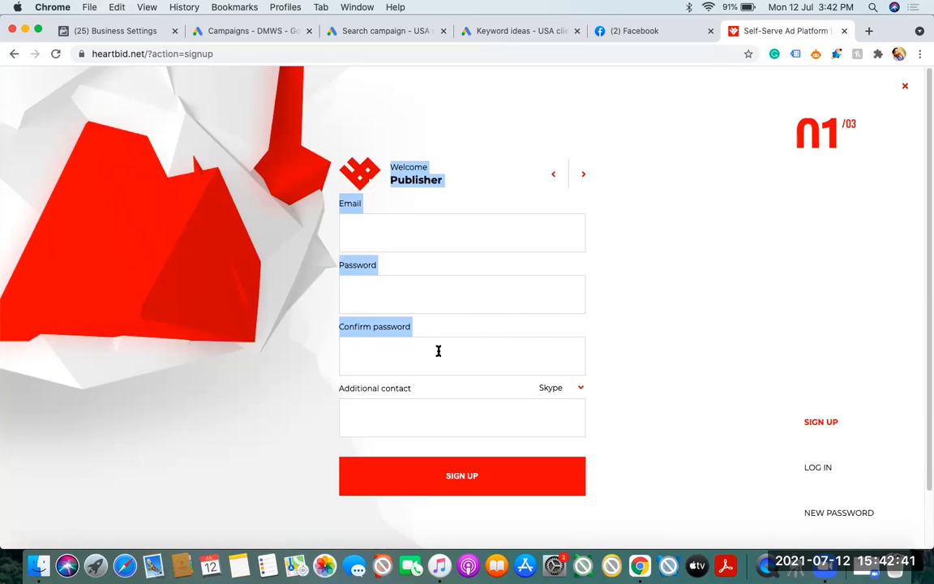
# Open a blank browser tab and select the sign-up page's full address on the Heart Bid tab
pyautogui.click(868, 31)
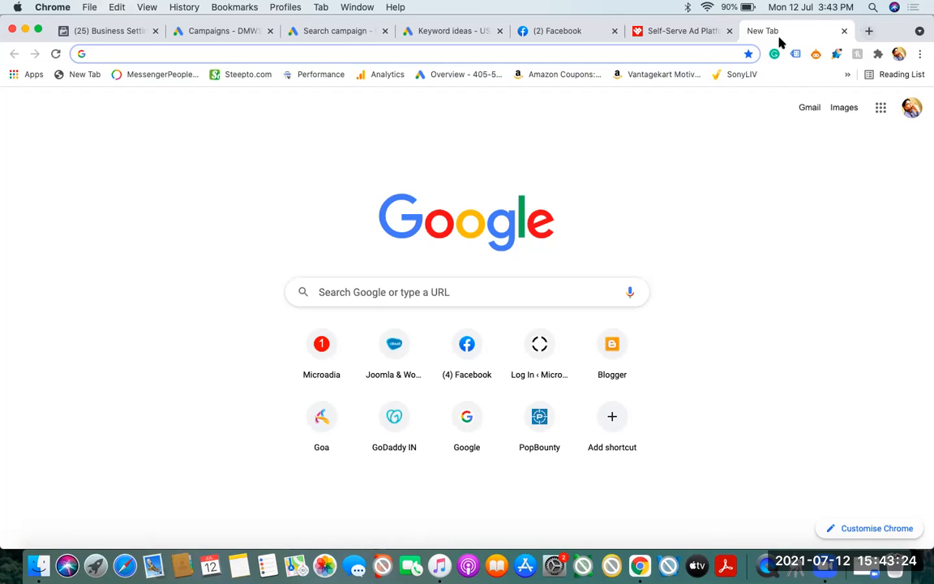
pyautogui.click(685, 35)
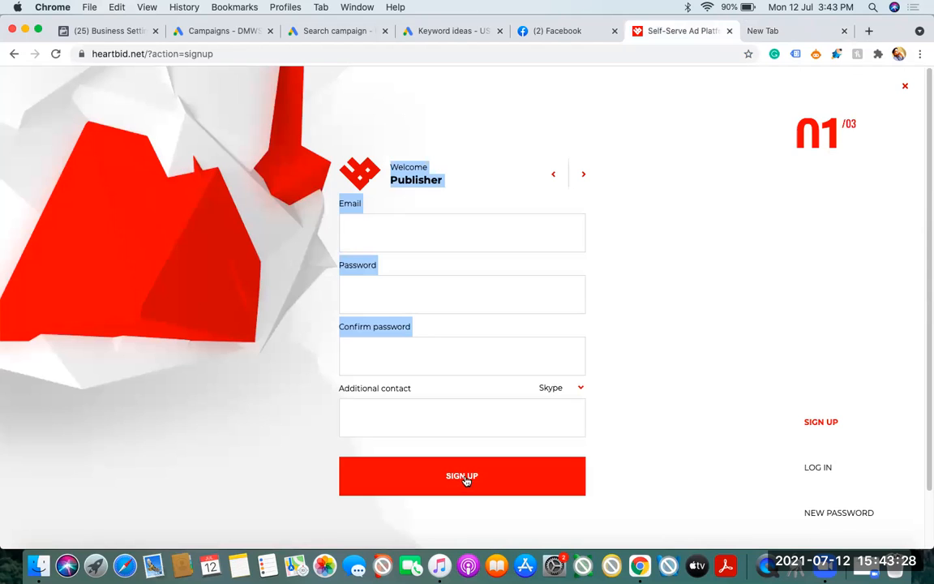
pyautogui.click(215, 53)
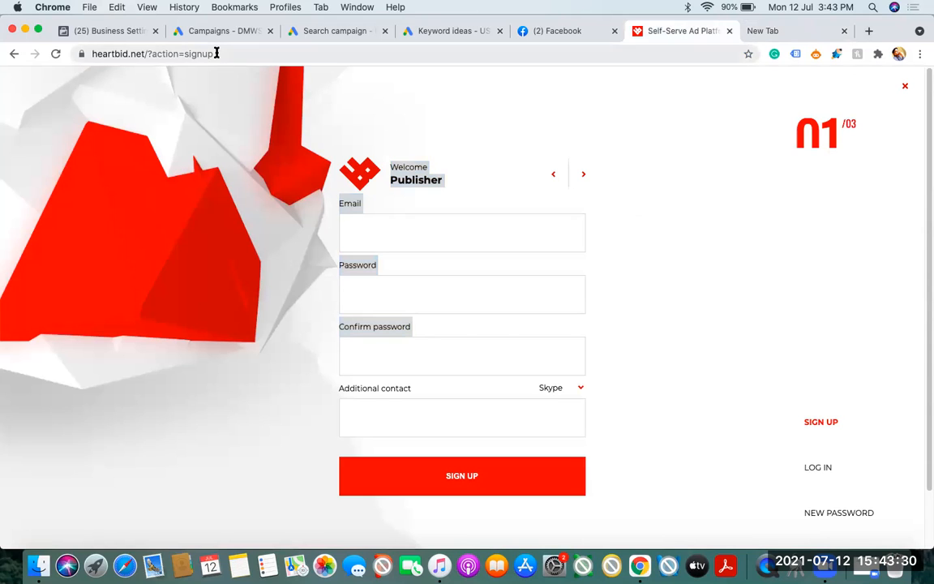
pyautogui.moveTo(925, 138); pyautogui.dragTo(926, 104)
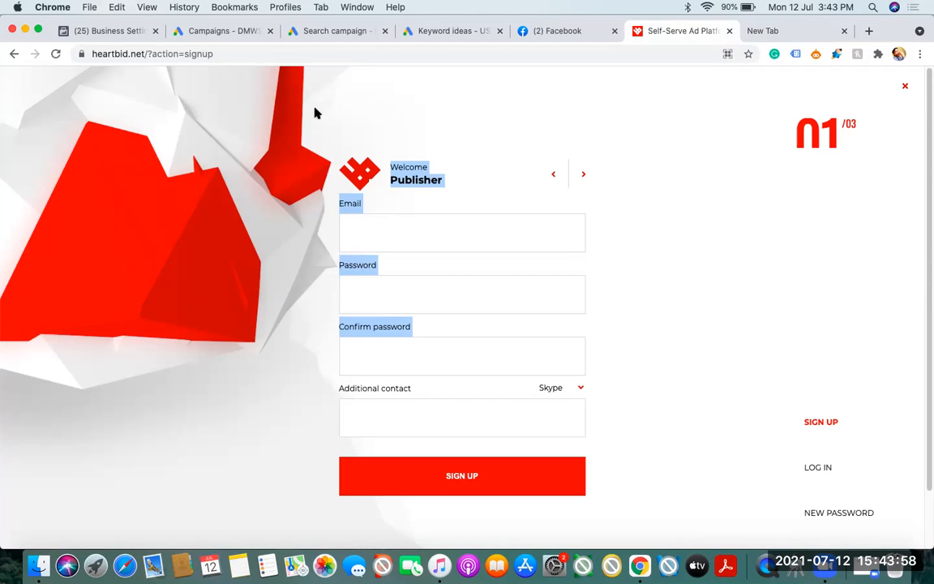
pyautogui.click(219, 53)
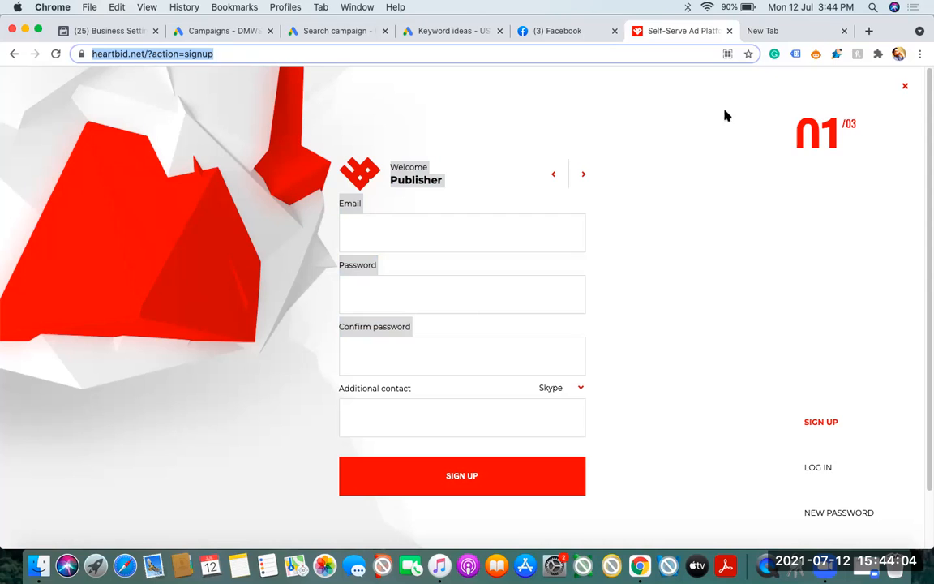
pyautogui.click(221, 53)
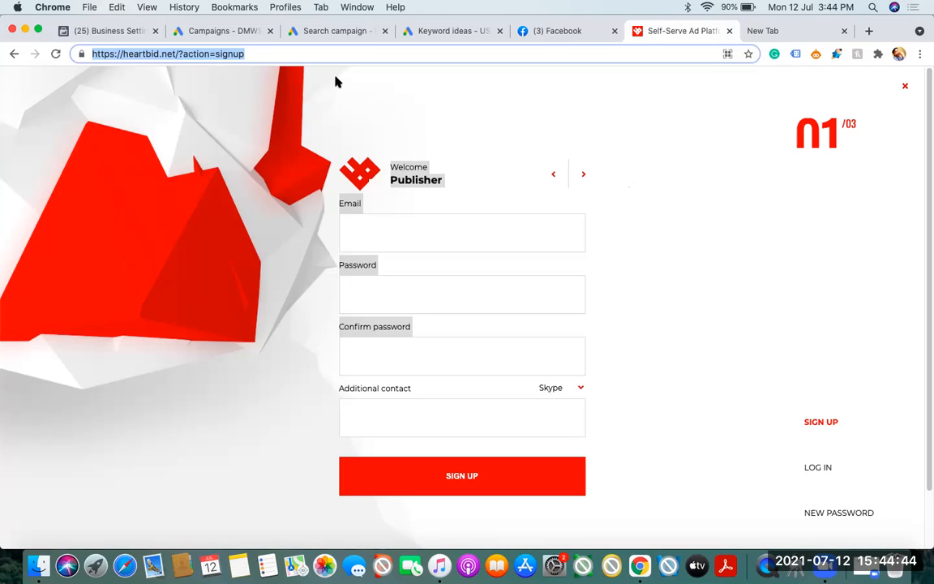
# Search Google for "gtm" in the blank tab, open the Google Tag Manager site and sign in to Tag Manager
pyautogui.click(768, 31)
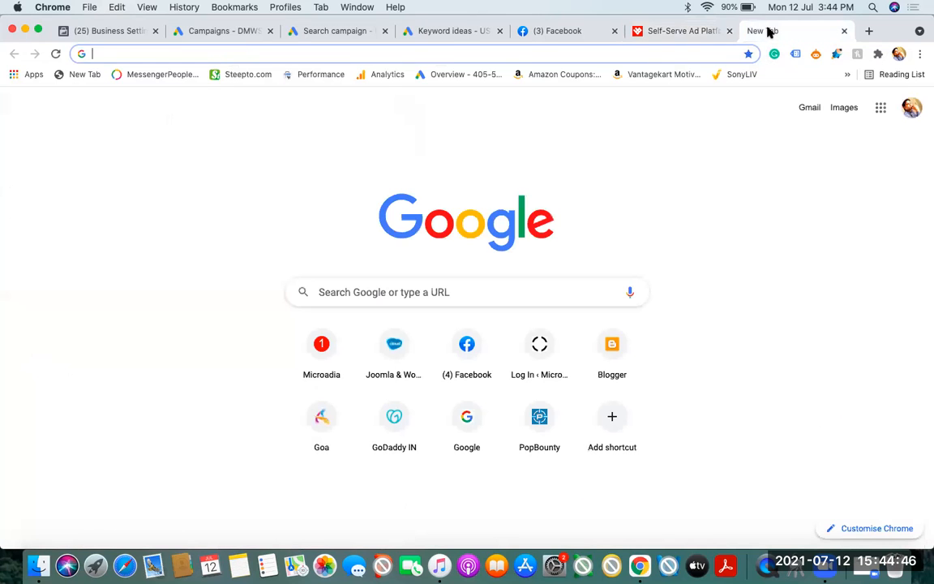
pyautogui.write('gt')
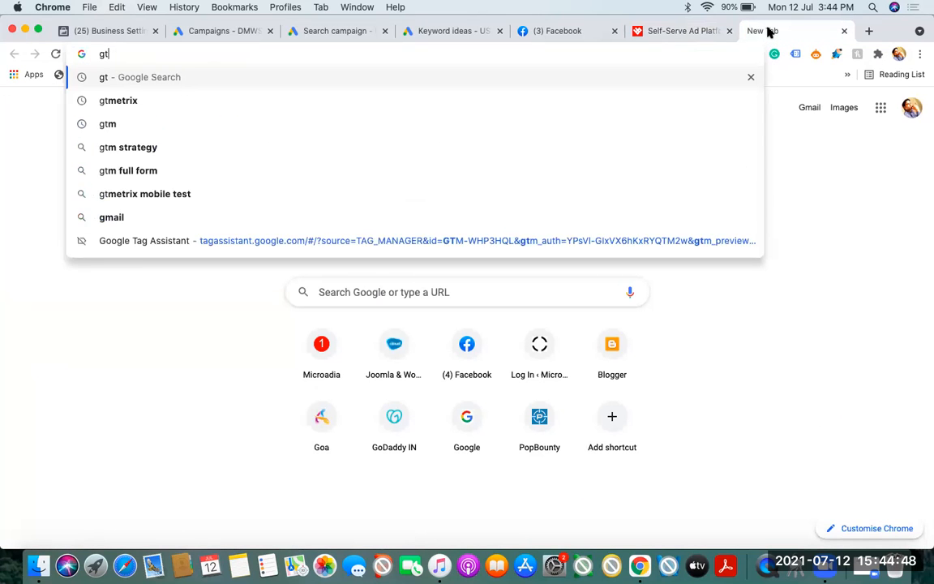
pyautogui.write('m')
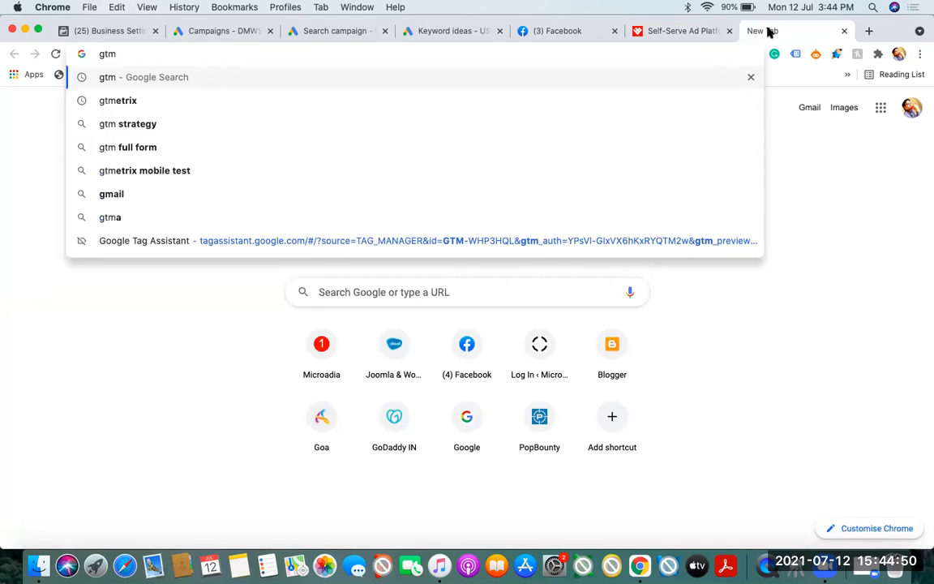
pyautogui.press('Return')
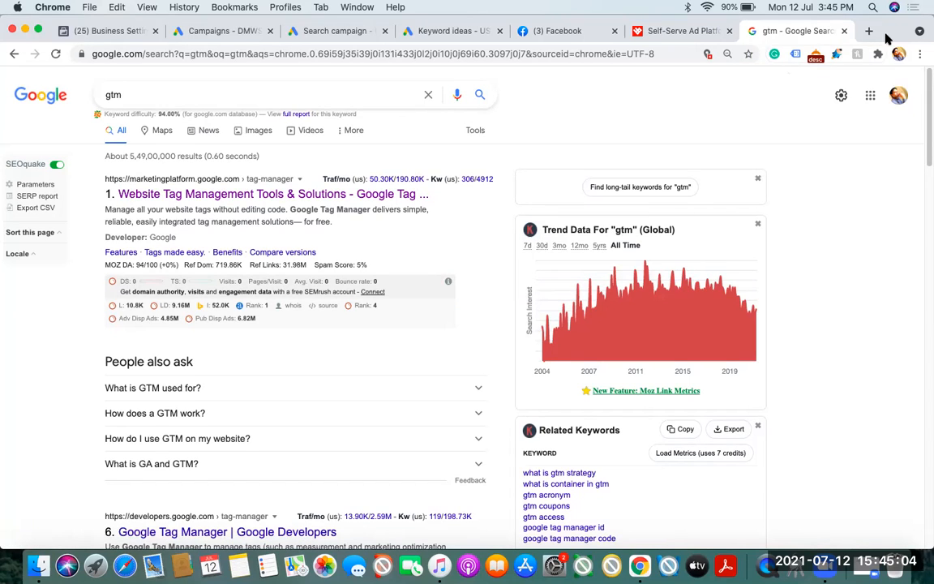
pyautogui.click(208, 195)
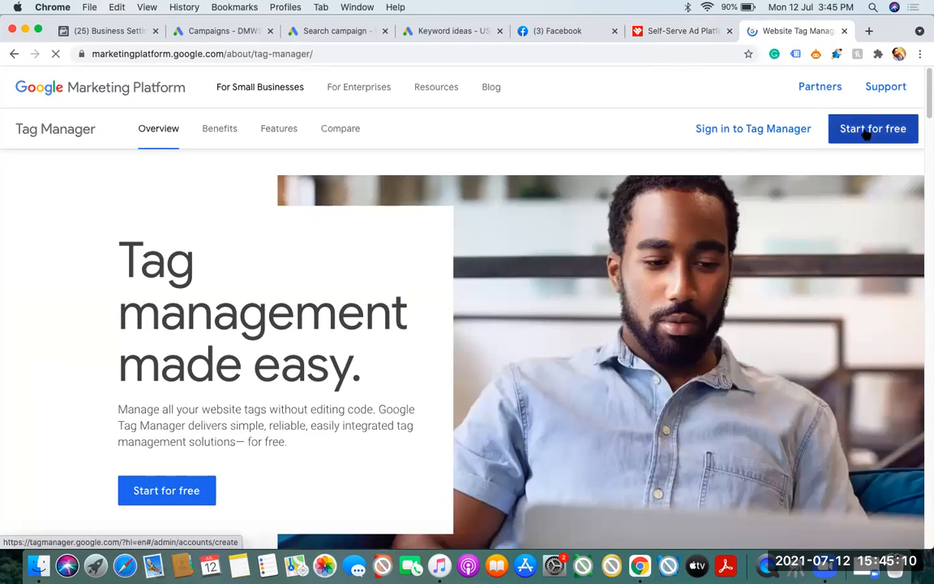
pyautogui.click(734, 137)
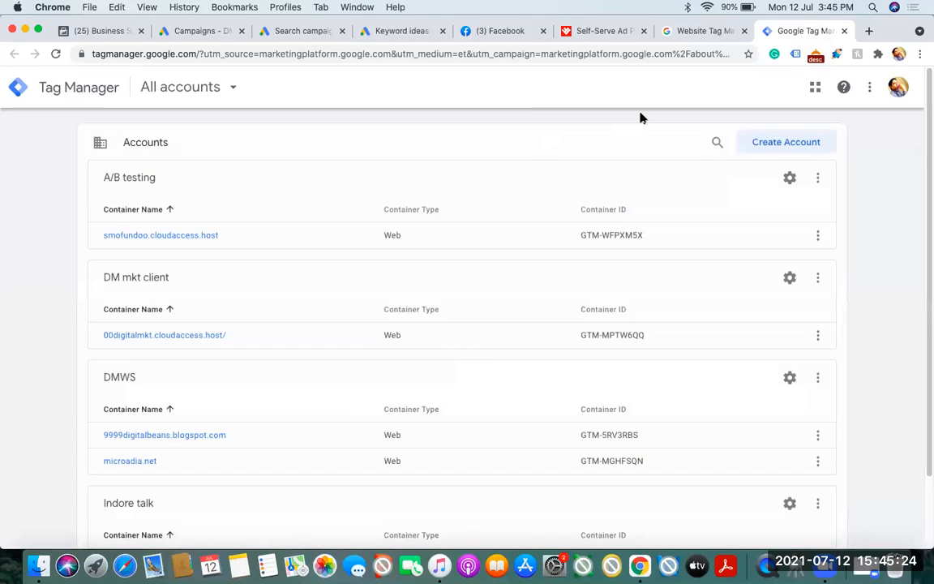
# Open cloudaccess.net in another new tab and go to its login page
pyautogui.click(868, 33)
pyautogui.write('clo')
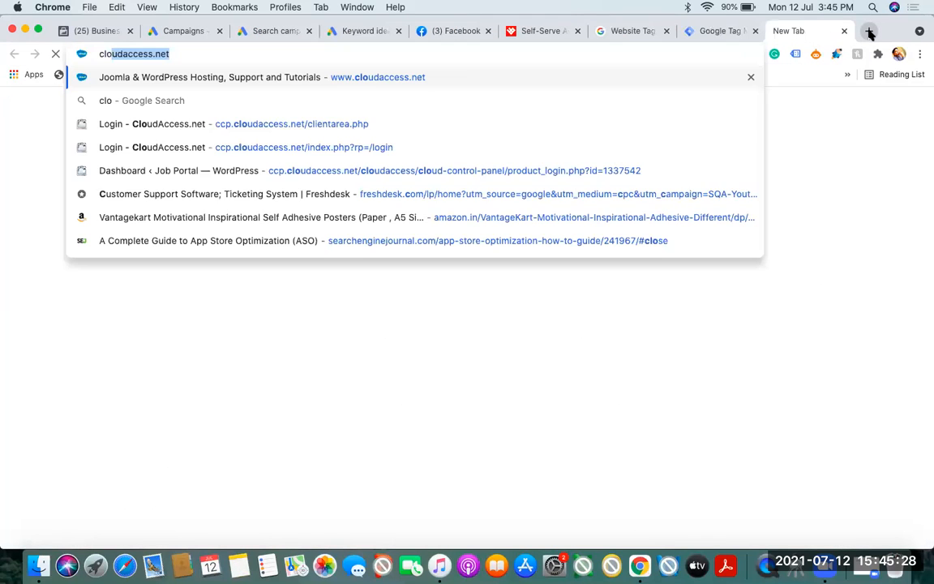
pyautogui.press('Return')
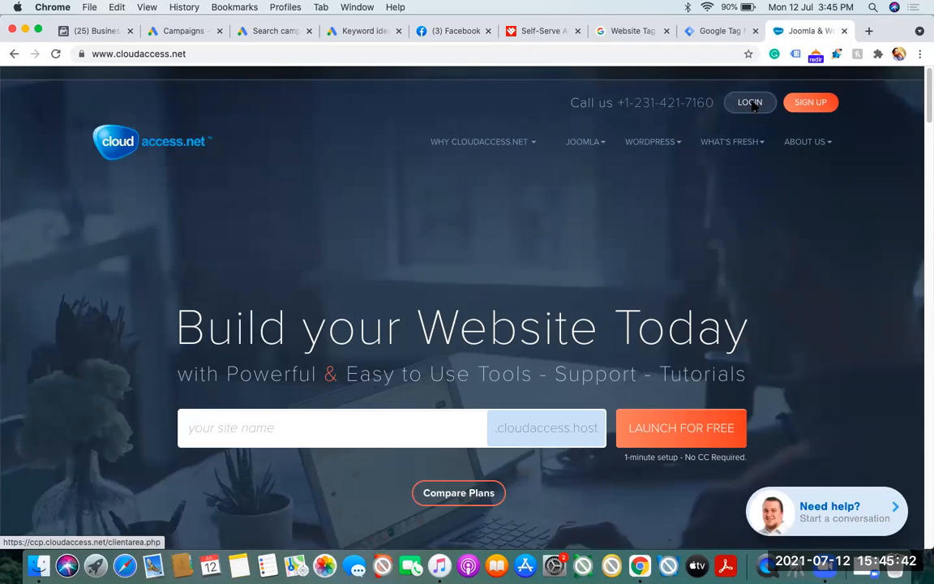
pyautogui.click(750, 103)
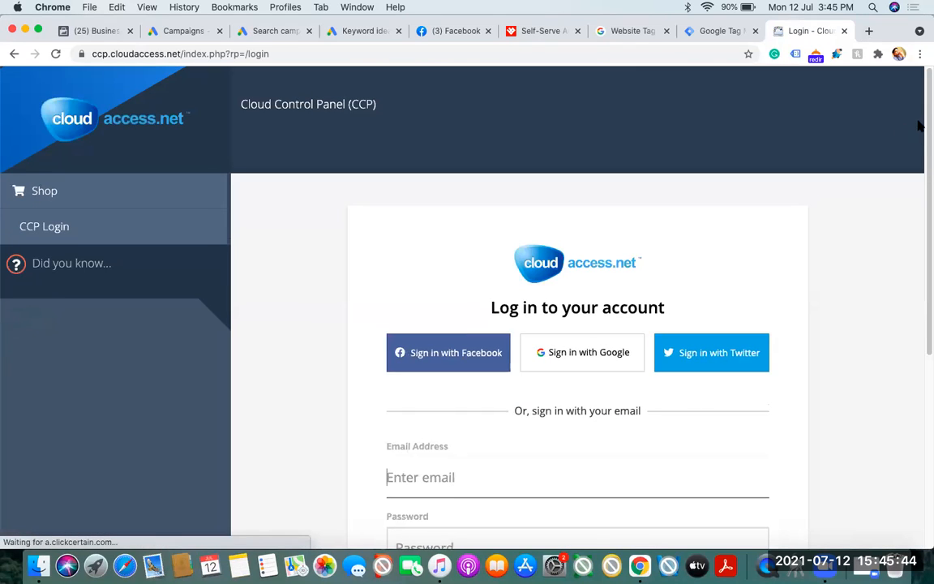
# Log in to the CloudAccess control panel with the account email and password
pyautogui.scroll(-3, 924, 201)
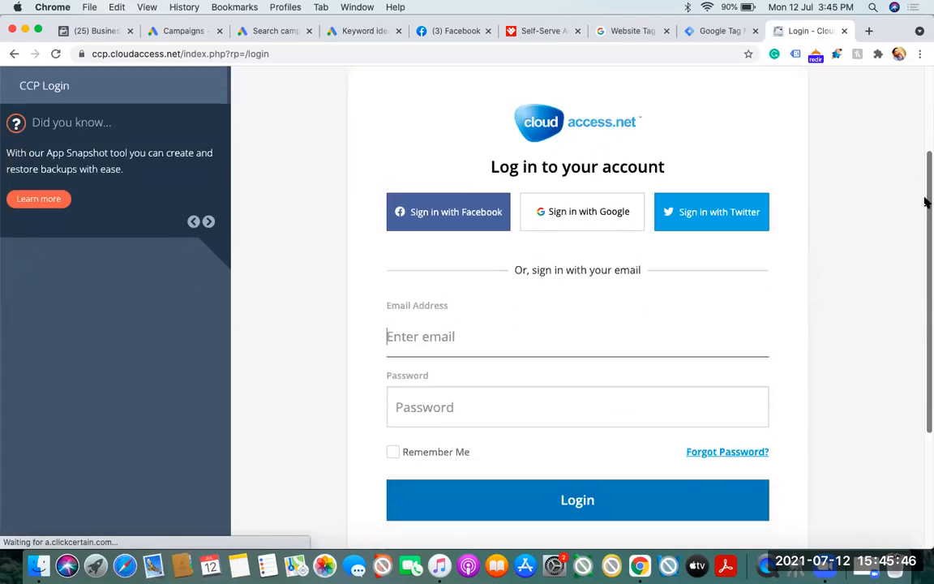
pyautogui.scroll(-1, 924, 201)
pyautogui.write('khan')
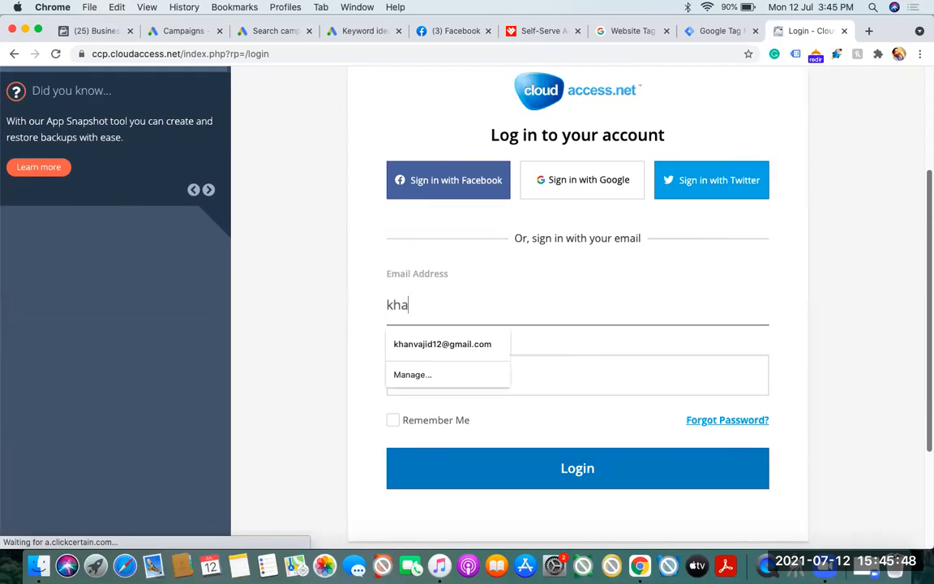
pyautogui.click(427, 344)
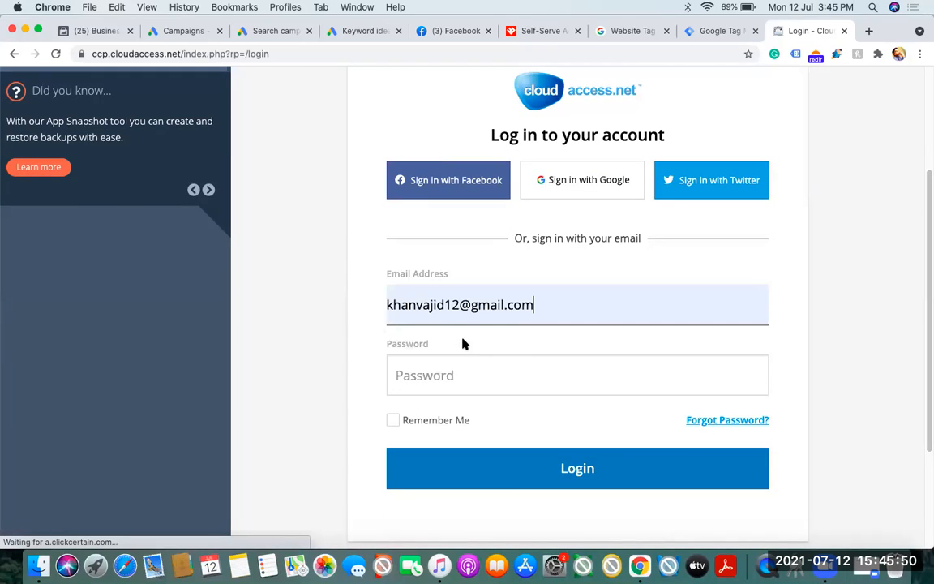
pyautogui.click(435, 375)
pyautogui.write('****')
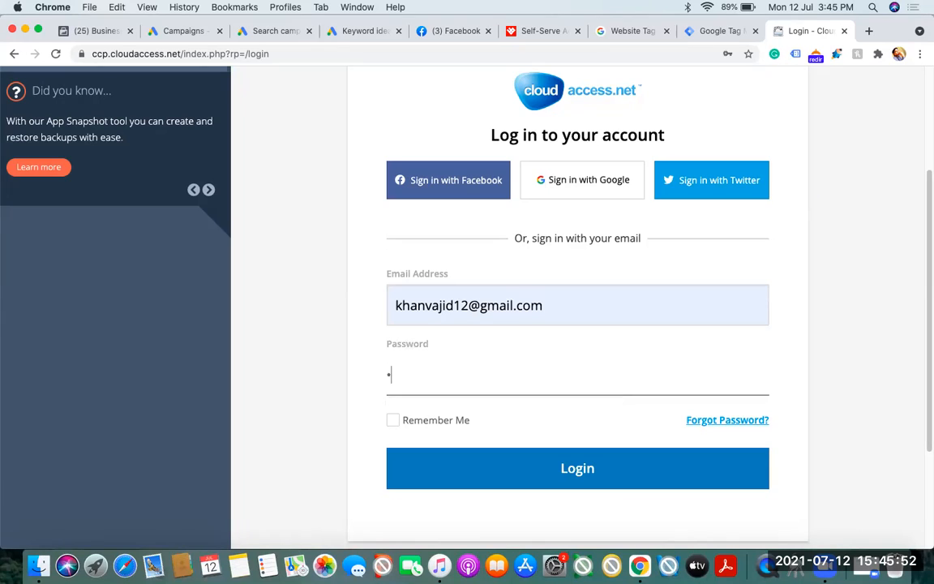
pyautogui.write('******')
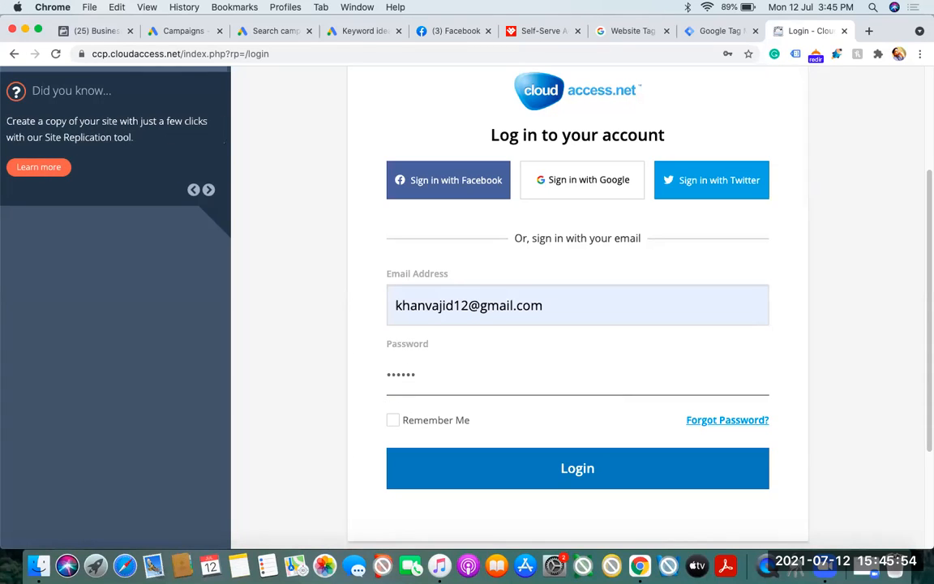
pyautogui.write('*')
pyautogui.click(559, 470)
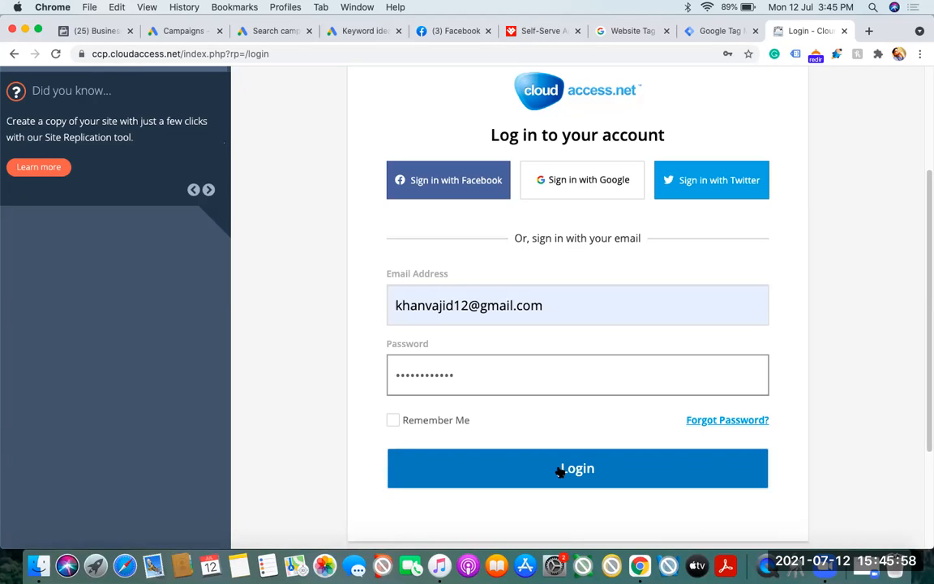
pyautogui.click(559, 470)
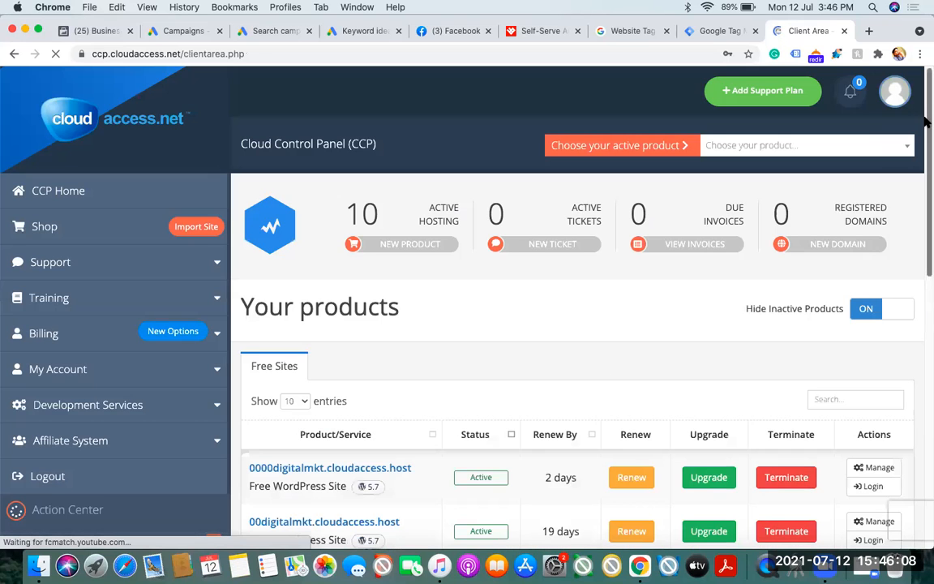
# Dismiss the password breach warning and try to renew the free site 99aiamacy.cloudaccess.host, closing the upgrade offer
pyautogui.moveTo(926, 120); pyautogui.dragTo(925, 242)
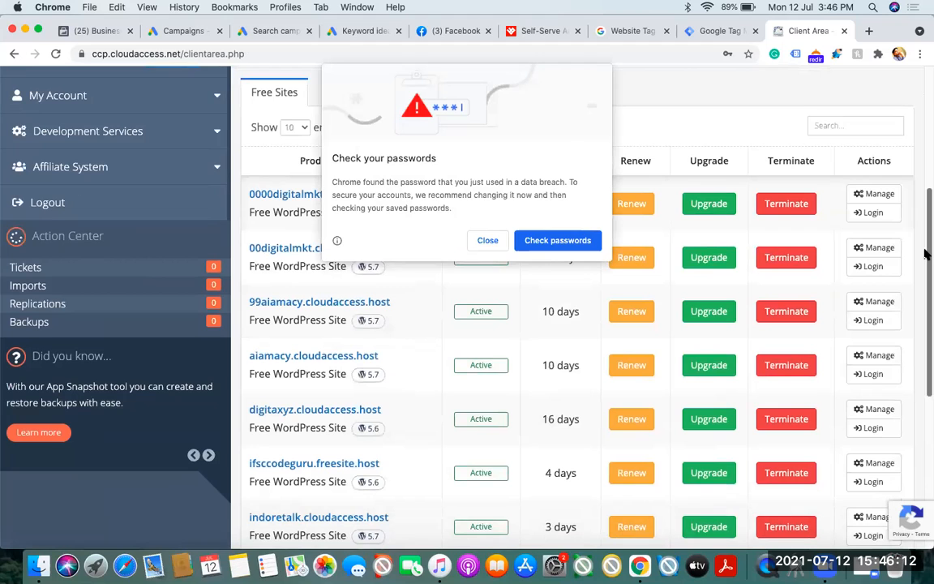
pyautogui.click(486, 240)
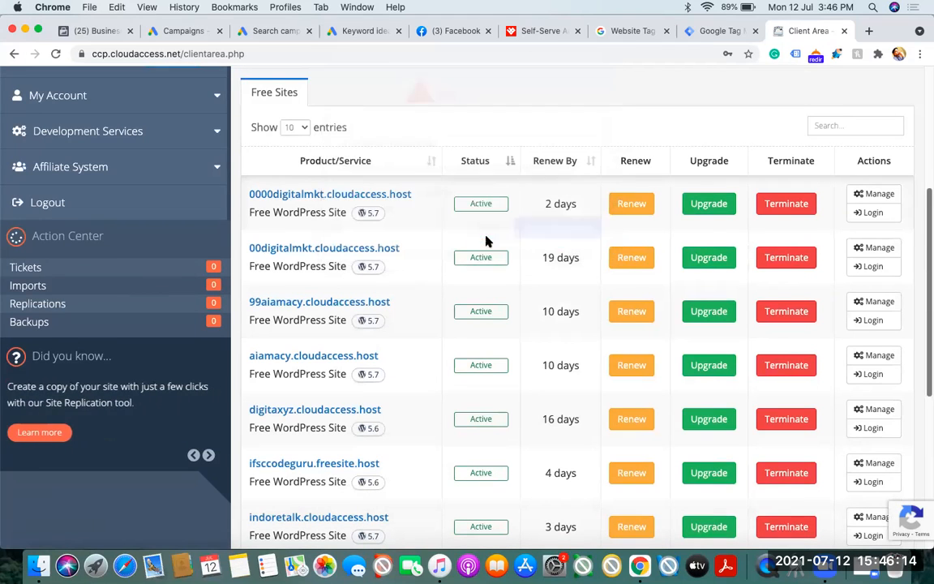
pyautogui.click(635, 315)
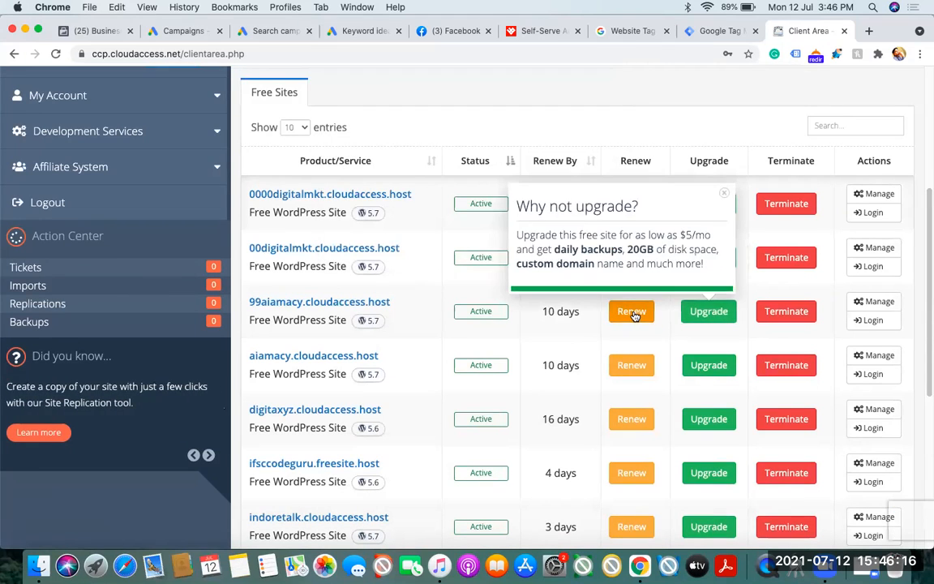
pyautogui.click(725, 197)
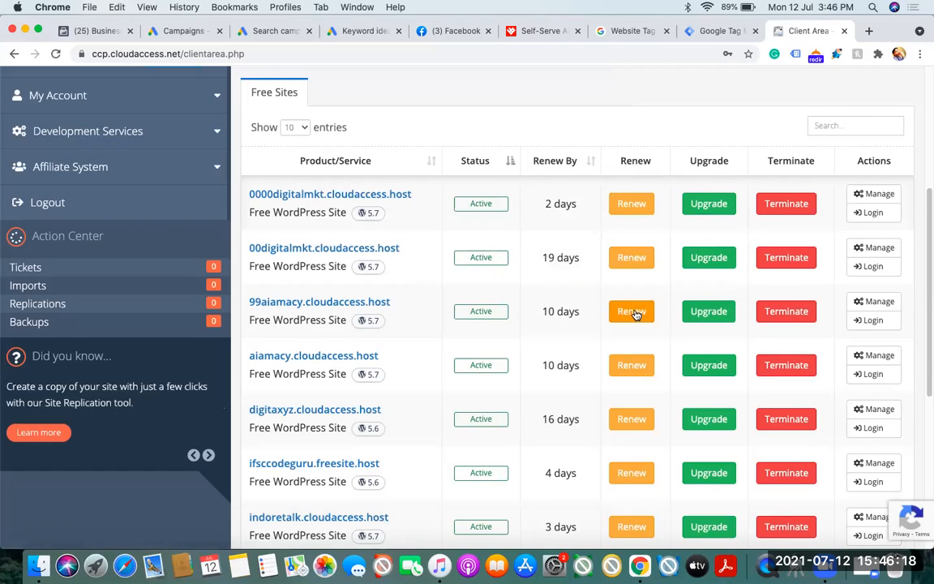
pyautogui.click(635, 313)
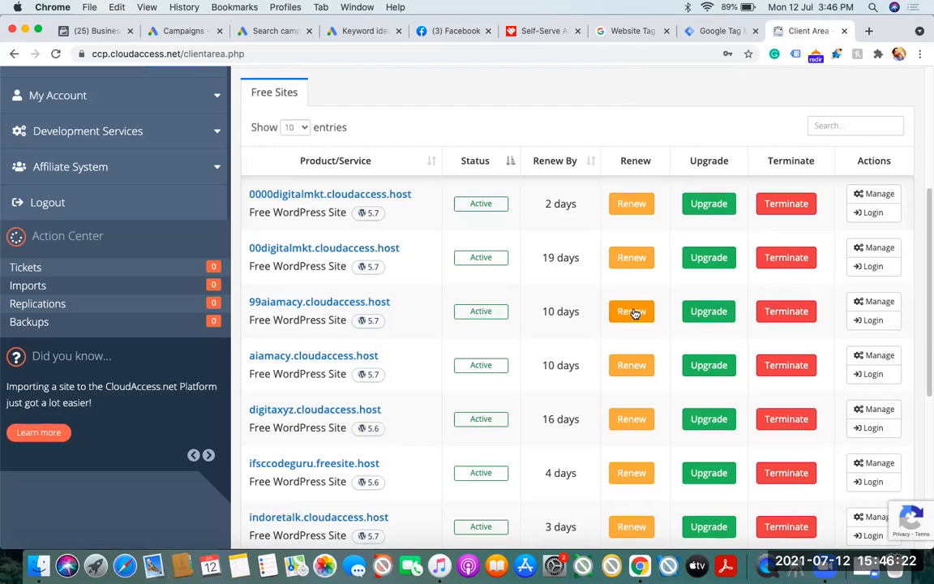
pyautogui.click(633, 317)
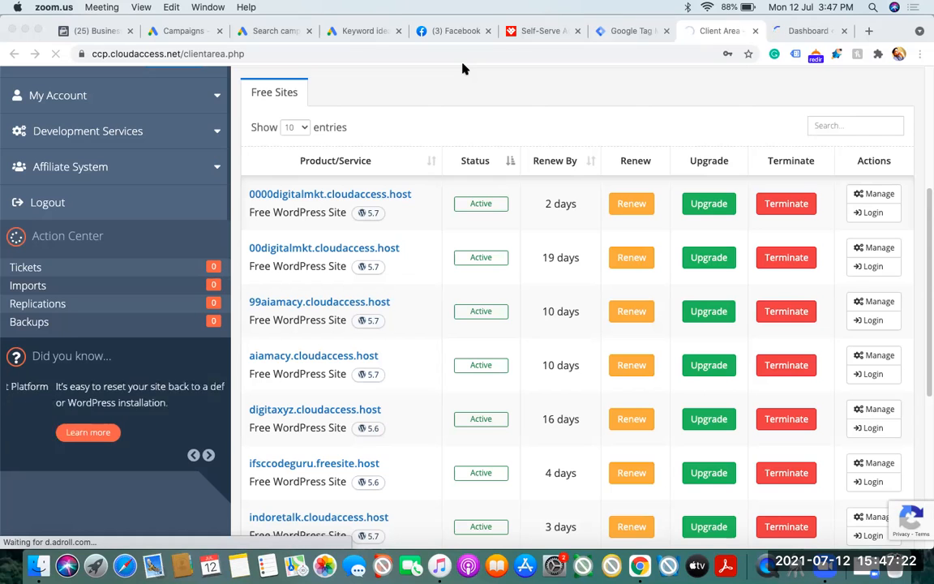
# Check the 99aiamacy site's WordPress dashboard and address, and start adding a new account in Tag Manager
pyautogui.click(795, 31)
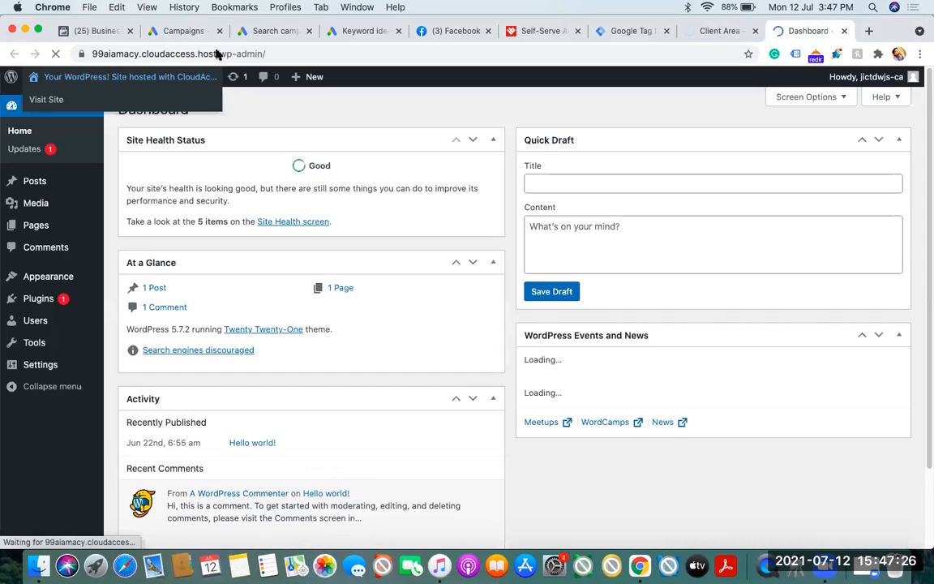
pyautogui.click(217, 53)
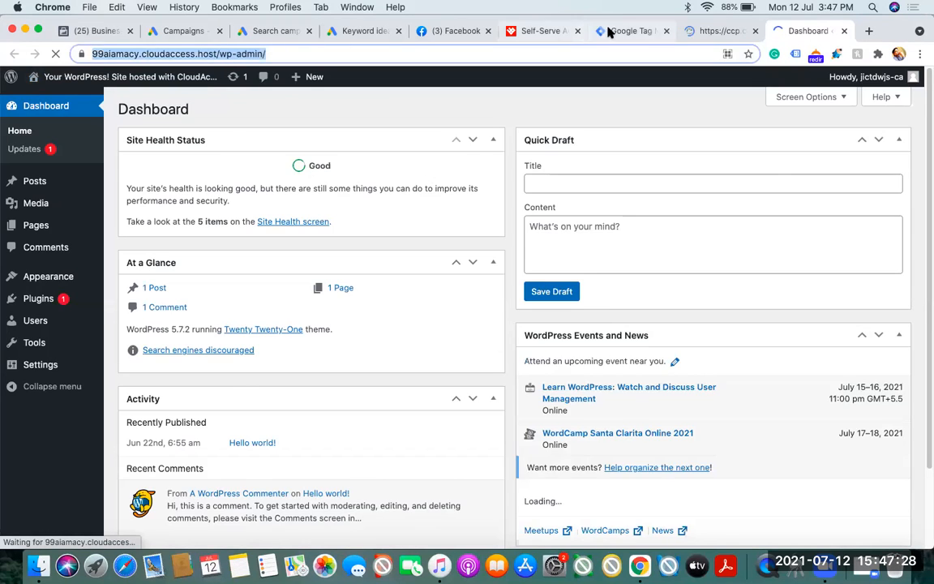
pyautogui.click(631, 31)
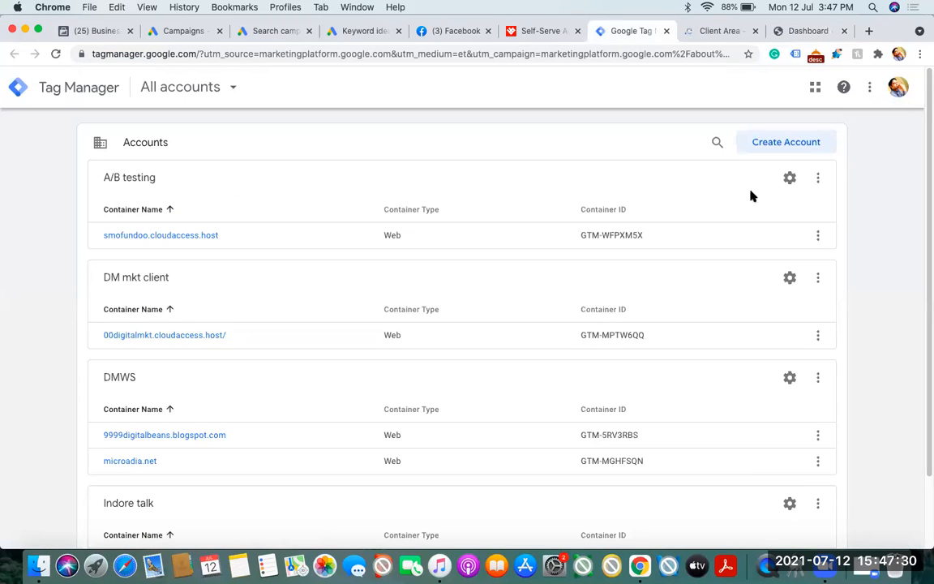
pyautogui.click(774, 142)
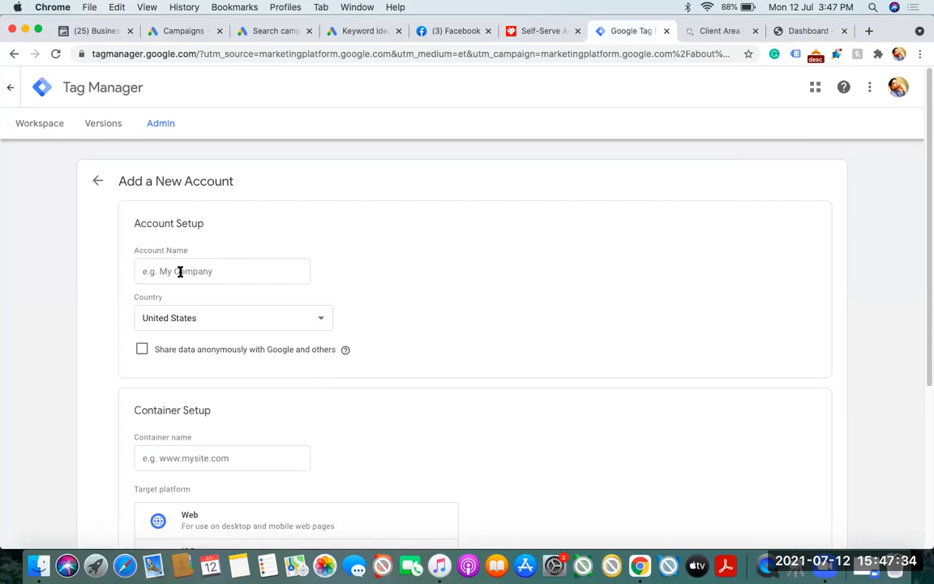
pyautogui.click(179, 270)
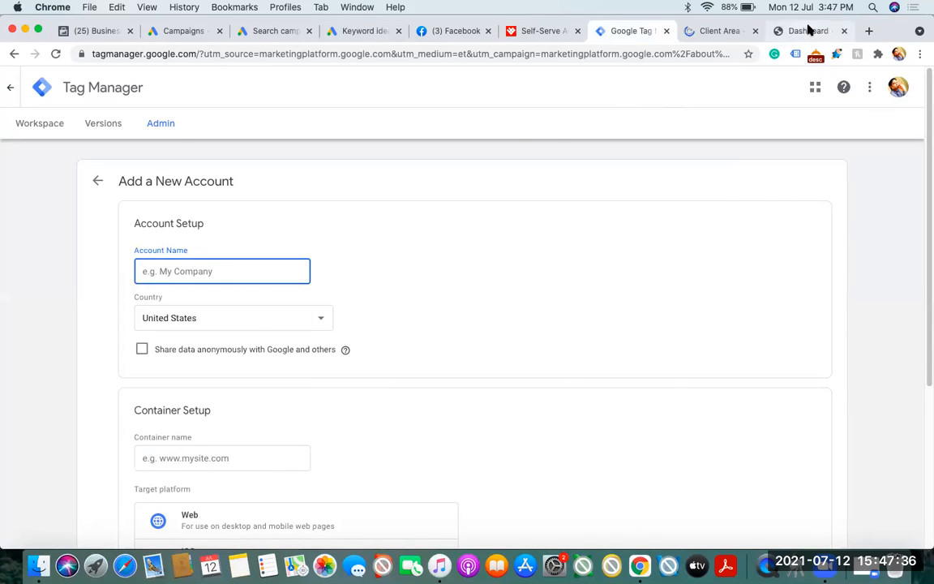
# Copy 99aiamacy from the WordPress site's address and use it as the new Tag Manager account name
pyautogui.click(803, 30)
pyautogui.click(168, 54)
pyautogui.click(128, 54)
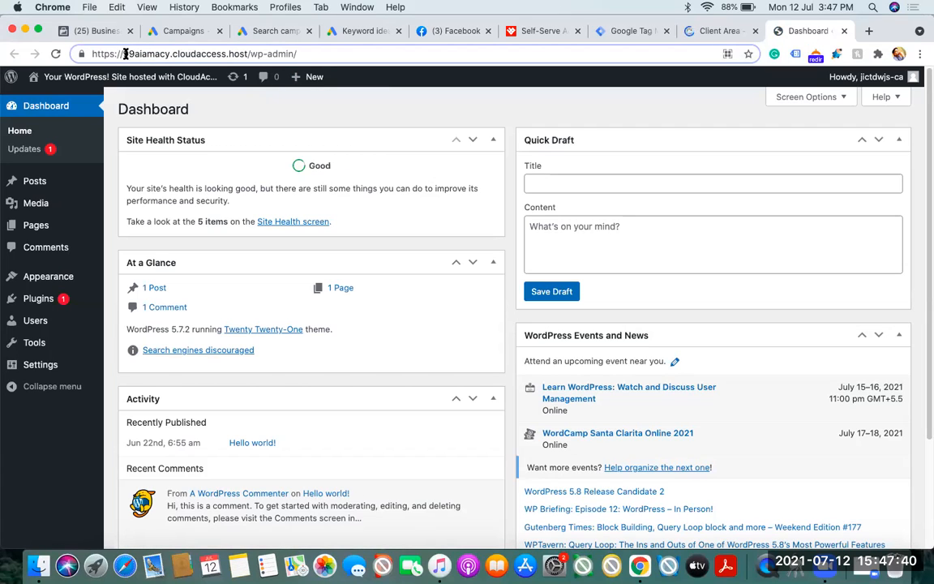
pyautogui.moveTo(122, 54); pyautogui.dragTo(170, 54)
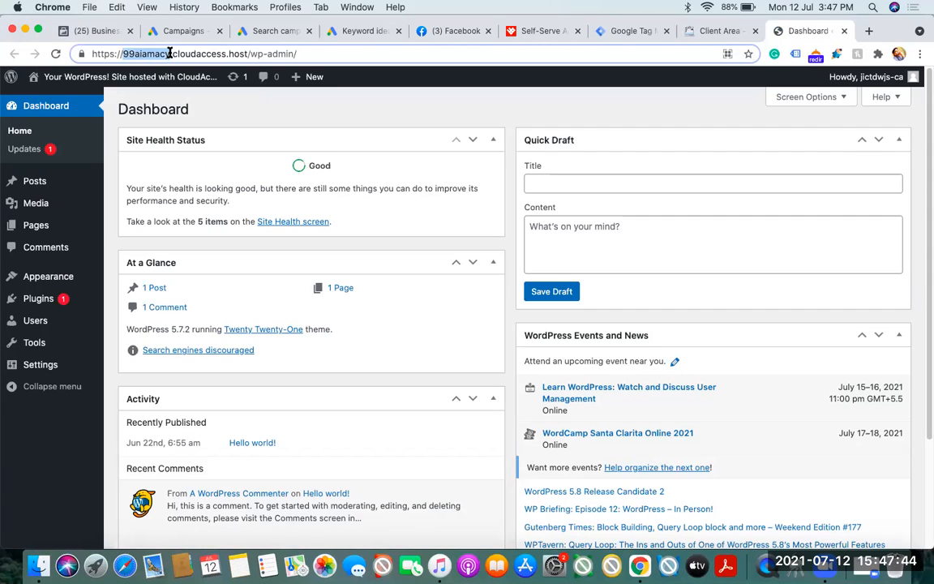
pyautogui.click(614, 33)
pyautogui.write('99aiamacy')
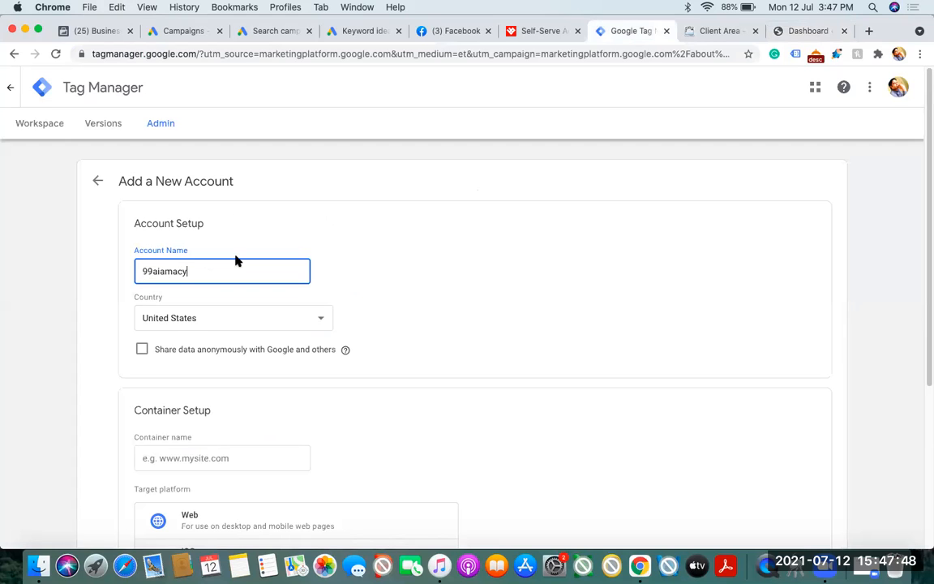
# Set the account's country to India and enable sharing data anonymously with Google and others
pyautogui.click(10, 319)
pyautogui.click(219, 318)
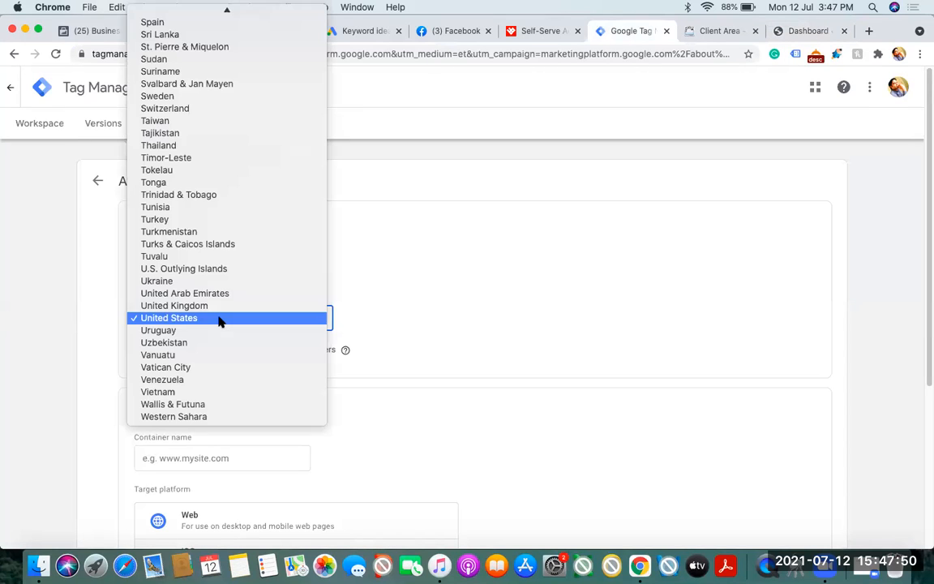
pyautogui.write('in')
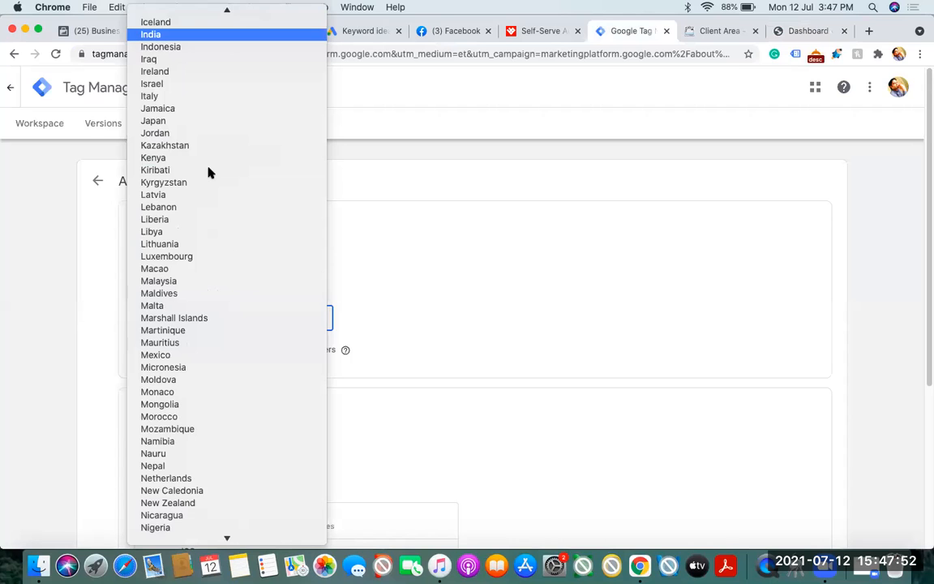
pyautogui.click(158, 35)
pyautogui.click(34, 235)
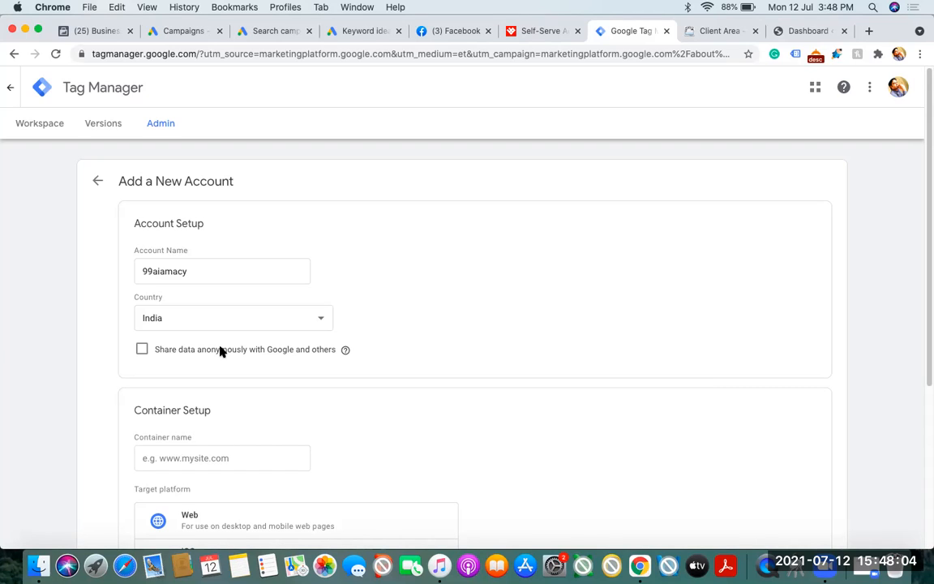
pyautogui.click(143, 352)
# Set the container name to 99aiamacy.cloudaccess.host, copied from the WordPress site's address
pyautogui.scroll(-5, 71, 330)
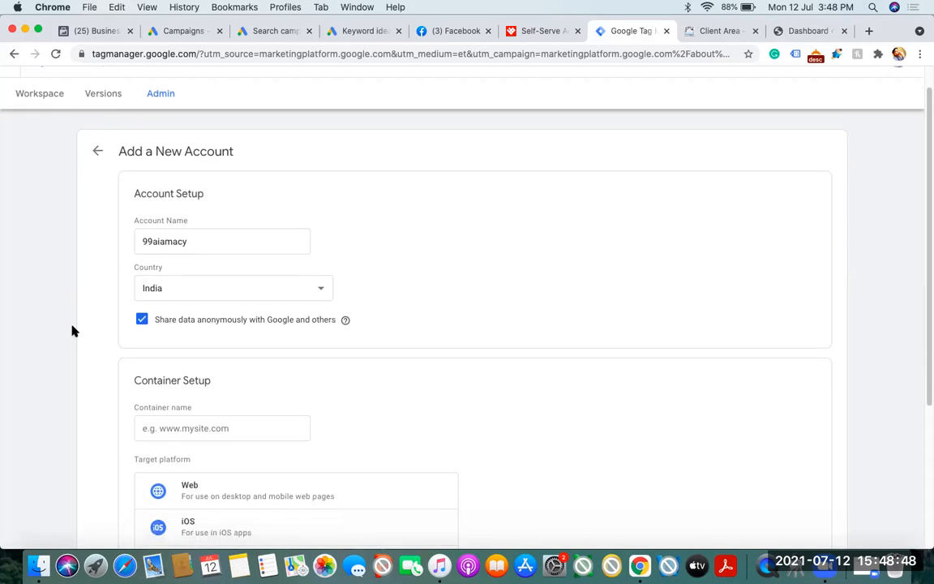
pyautogui.scroll(-1, 71, 330)
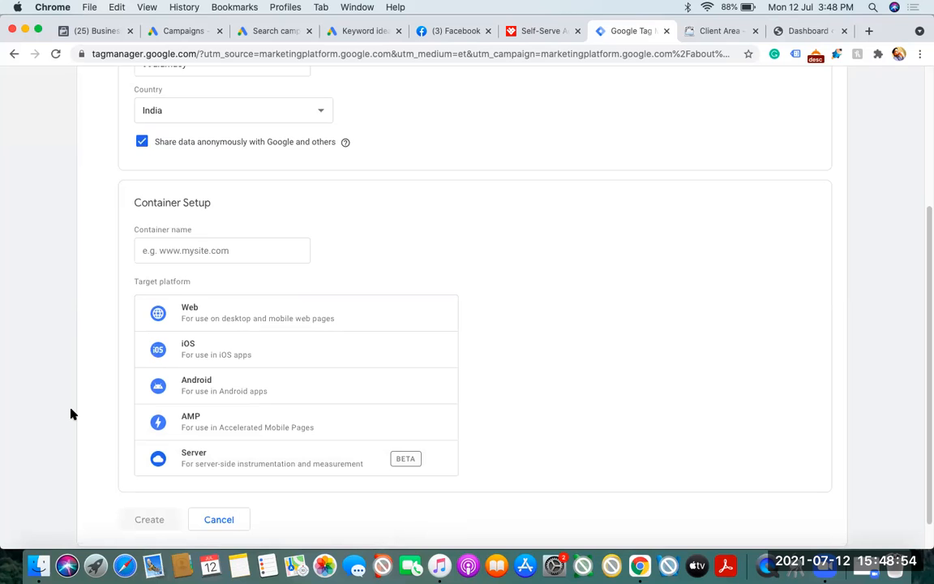
pyautogui.scroll(5, 71, 414)
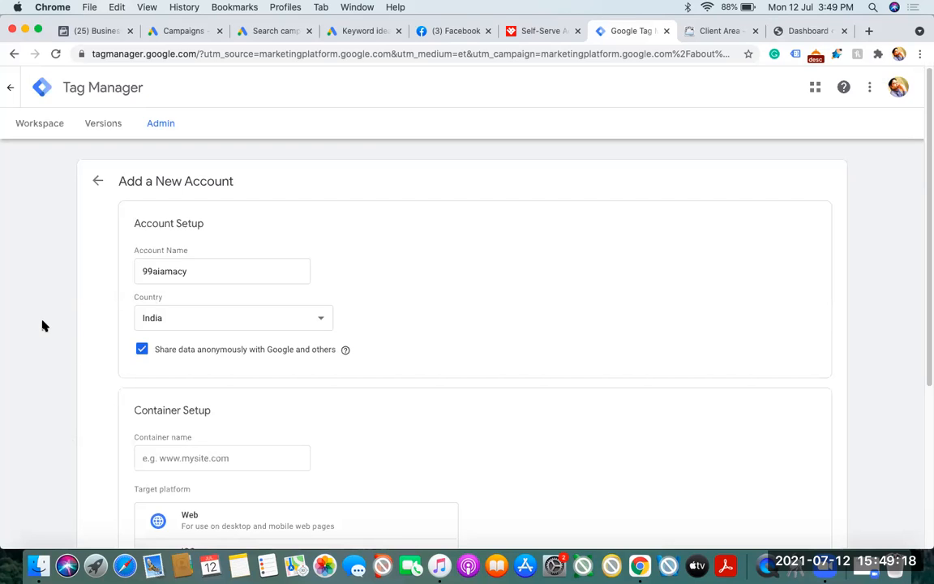
pyautogui.scroll(-3, 216, 328)
pyautogui.click(219, 327)
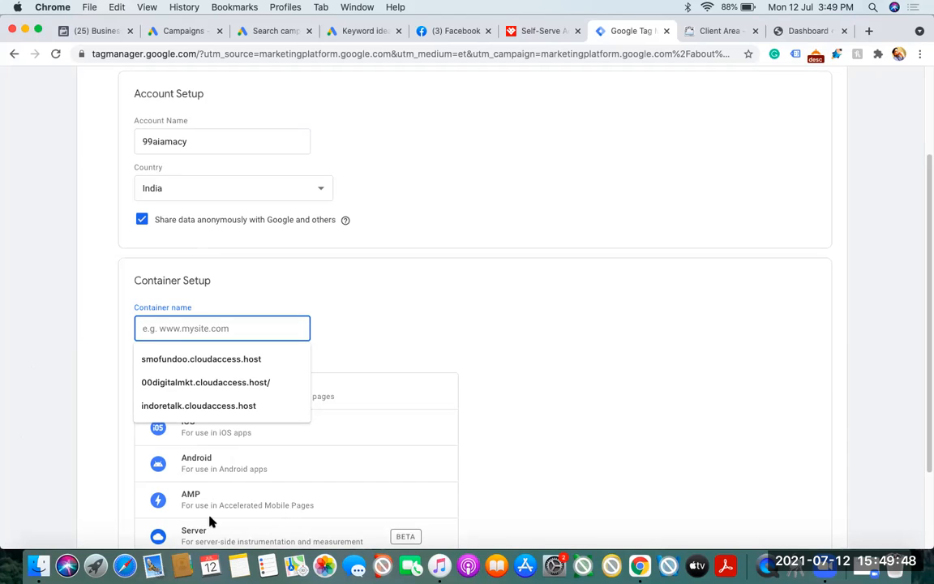
pyautogui.click(45, 313)
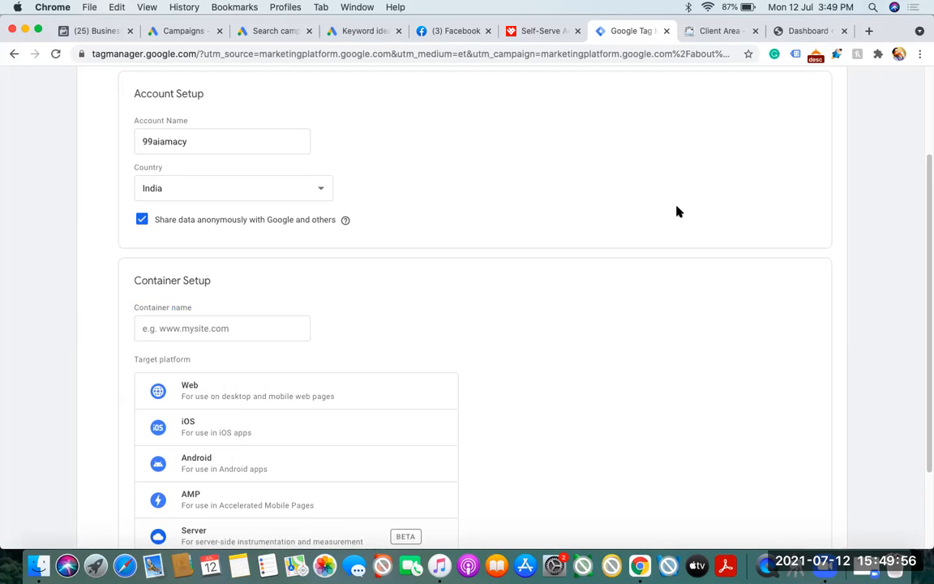
pyautogui.click(804, 31)
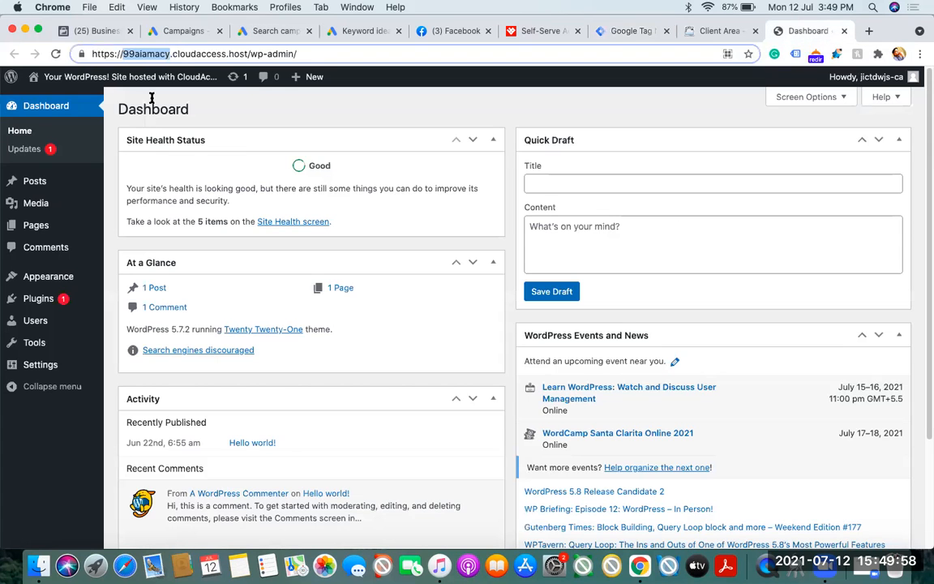
pyautogui.click(185, 55)
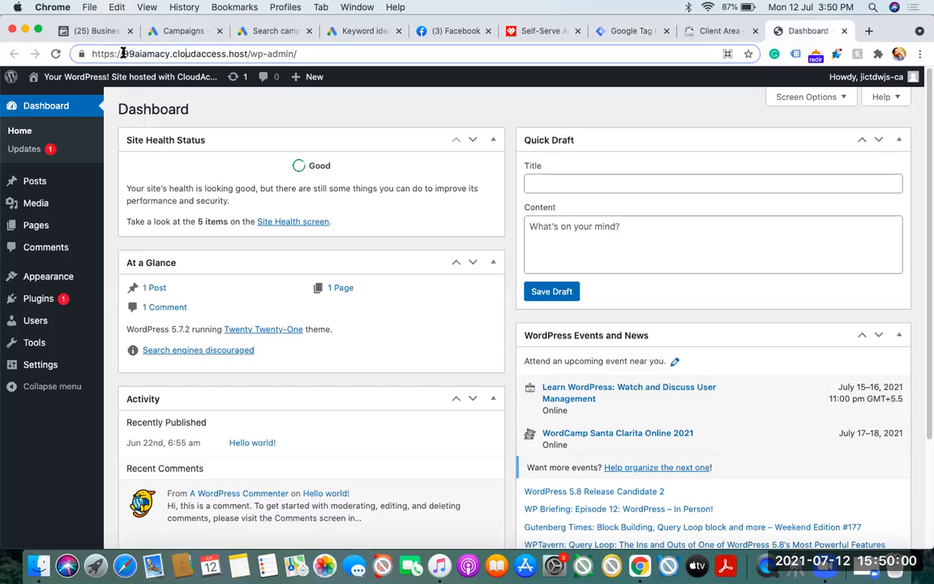
pyautogui.moveTo(123, 53); pyautogui.dragTo(247, 54)
pyautogui.press('super+c')
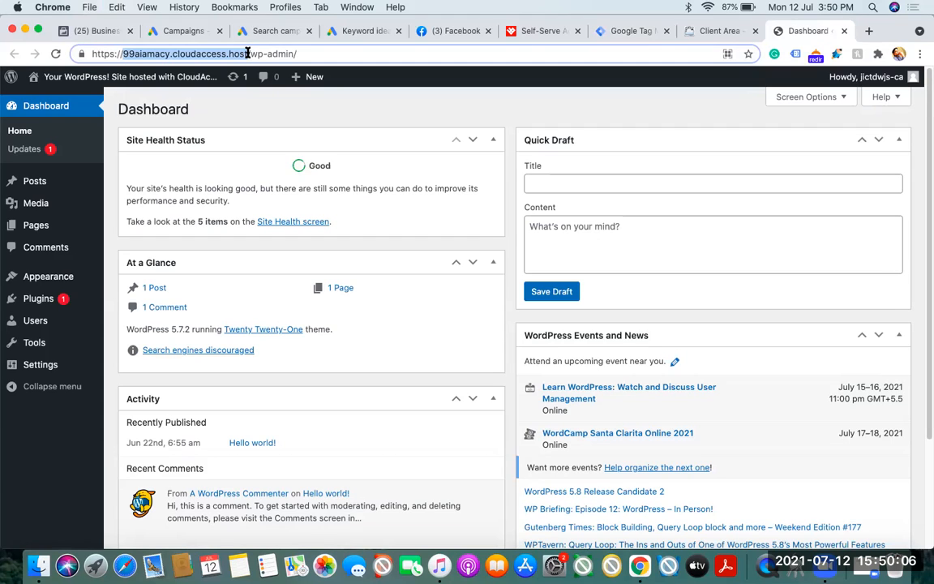
pyautogui.click(626, 31)
pyautogui.click(197, 325)
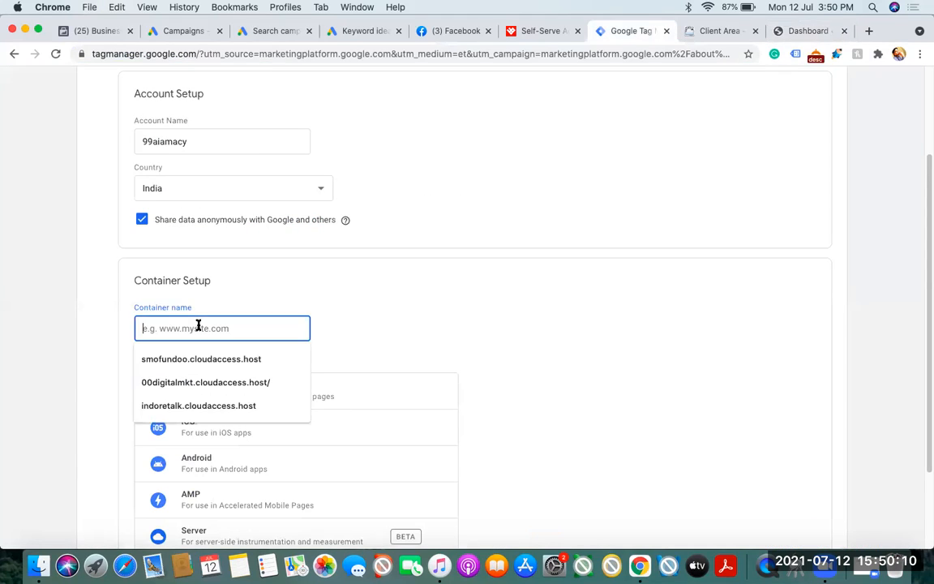
pyautogui.press('super+v')
pyautogui.click(57, 335)
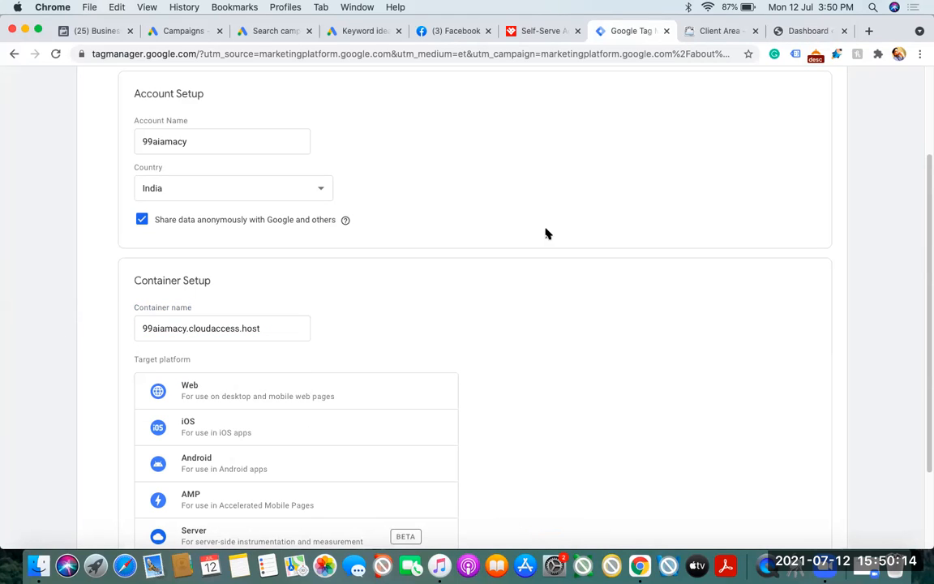
# Review the account name and data sharing option, and choose Web as the container's target platform
pyautogui.doubleClick(224, 142)
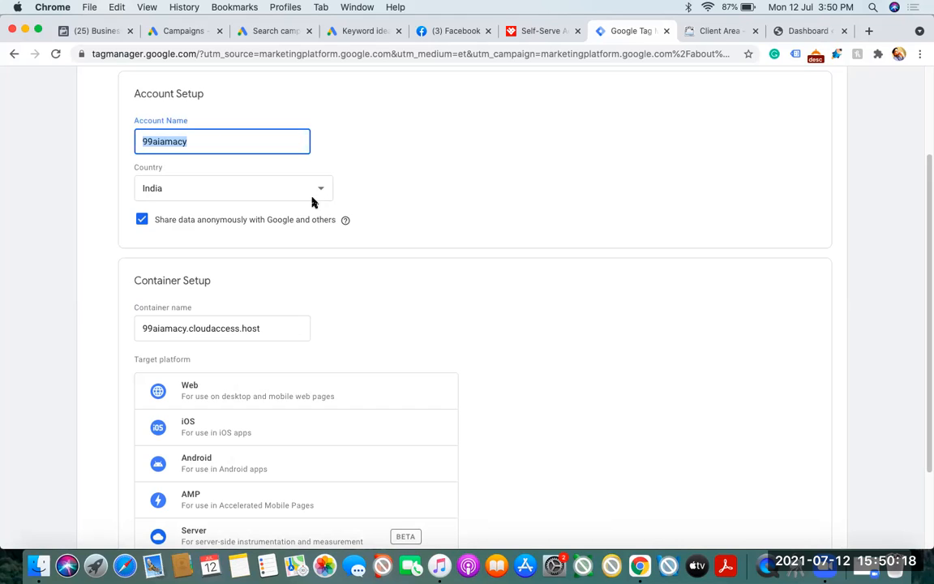
pyautogui.moveTo(189, 219); pyautogui.dragTo(292, 232)
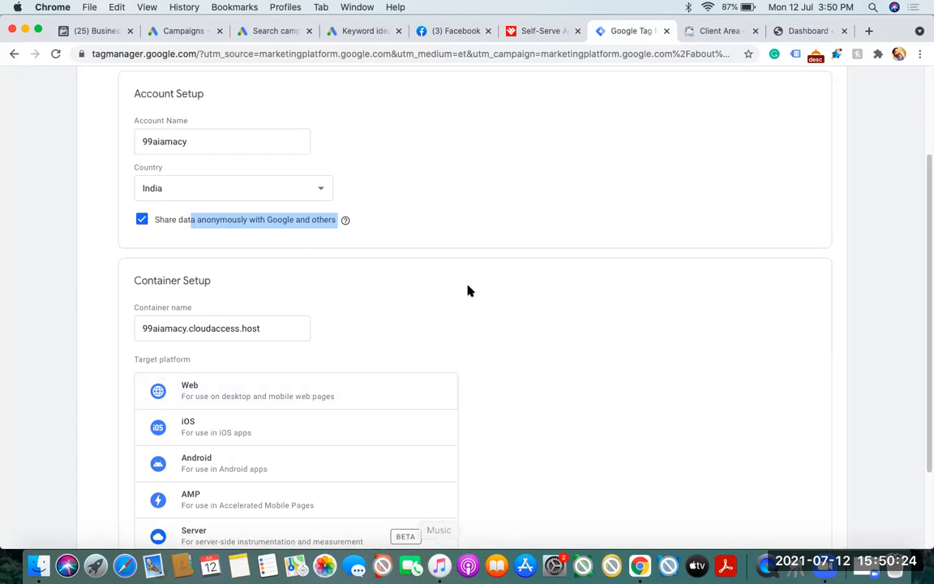
pyautogui.click(97, 227)
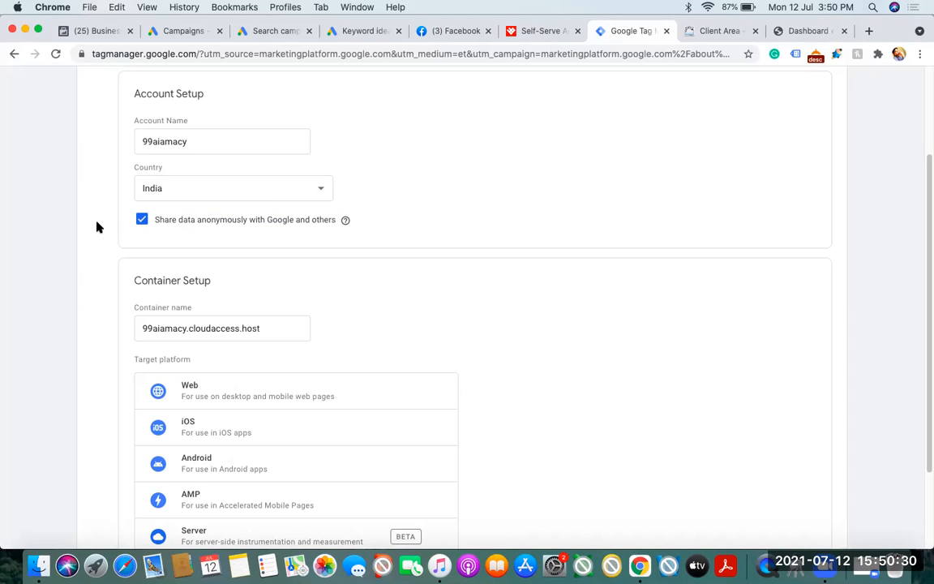
pyautogui.scroll(-1, 96, 227)
pyautogui.scroll(-1, 95, 227)
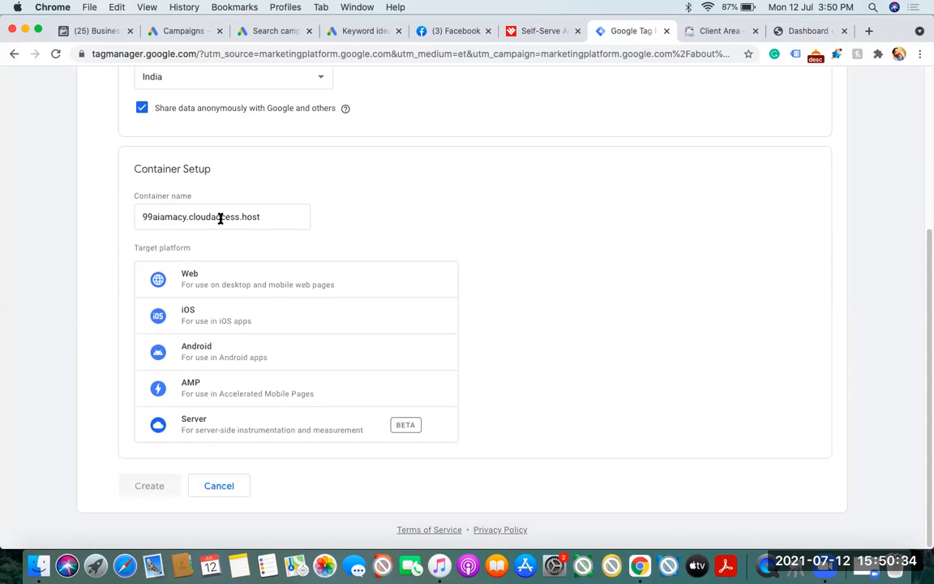
pyautogui.click(270, 285)
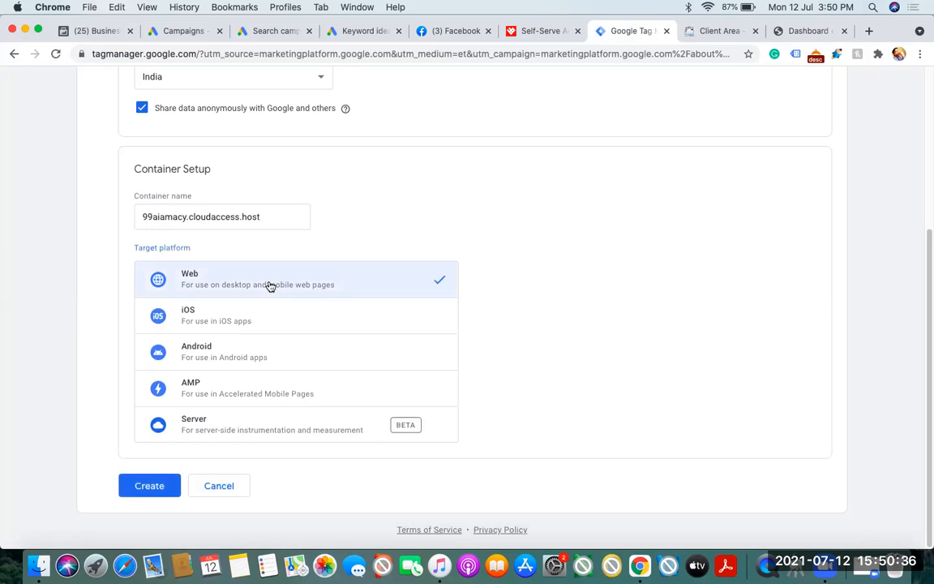
# Create the account and accept the Tag Manager terms of service, including the GDPR Data Processing Terms
pyautogui.click(154, 484)
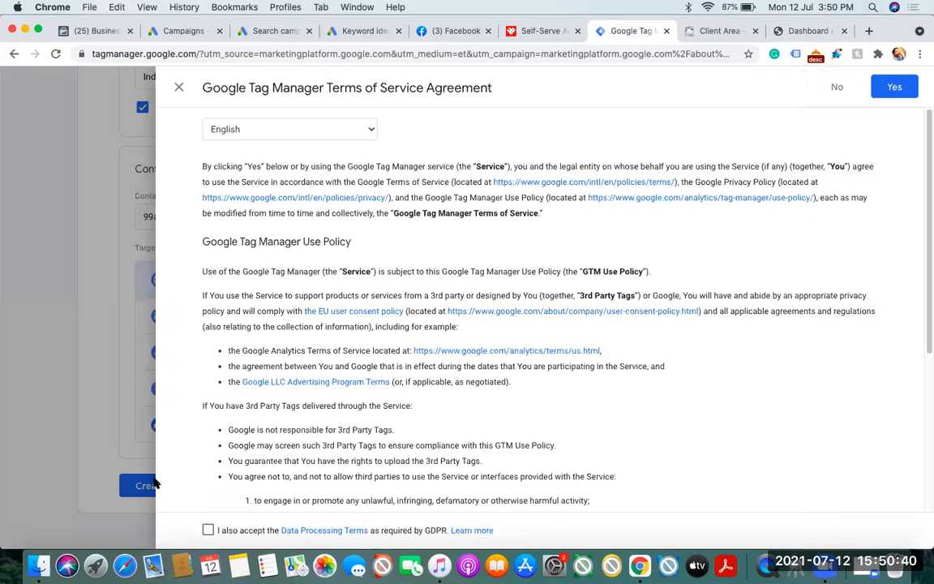
pyautogui.click(209, 531)
pyautogui.click(892, 88)
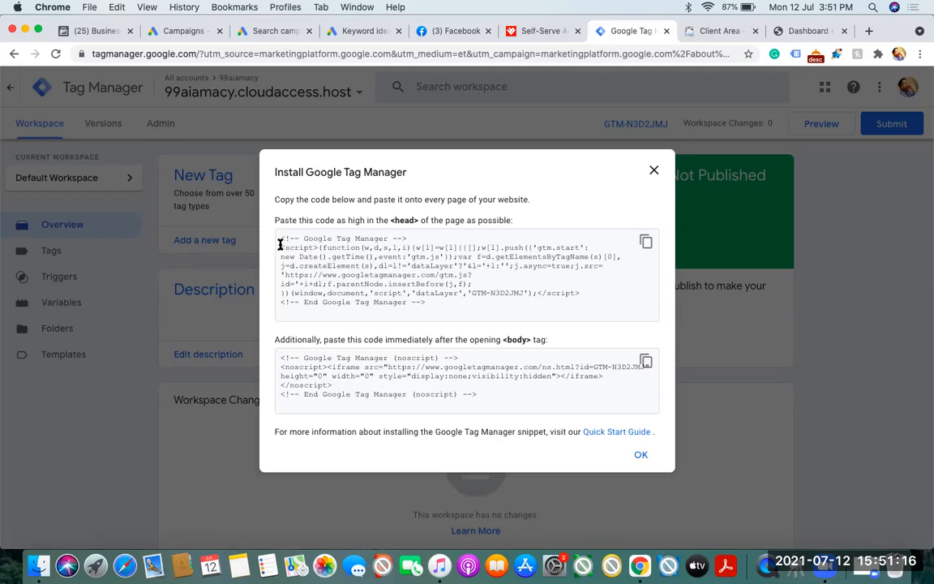
# Review the head and body install snippets and copy the Google Tag Manager code meant for the page's head
pyautogui.moveTo(278, 239); pyautogui.dragTo(428, 303)
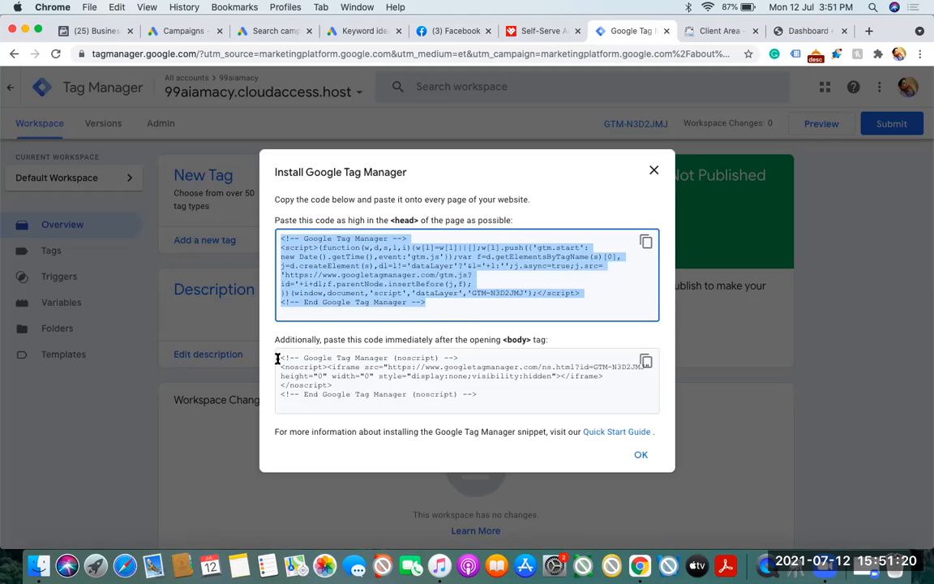
pyautogui.moveTo(280, 357); pyautogui.dragTo(488, 400)
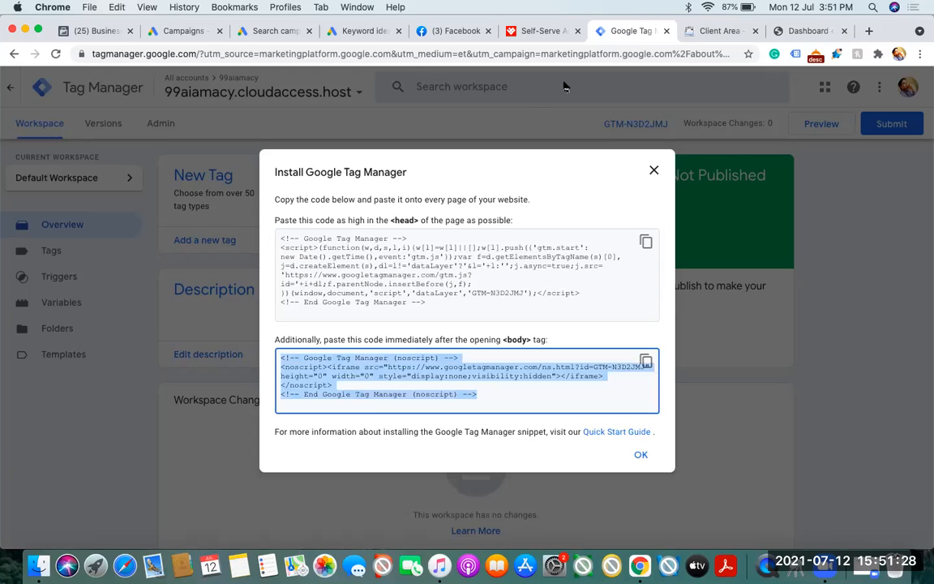
pyautogui.click(514, 35)
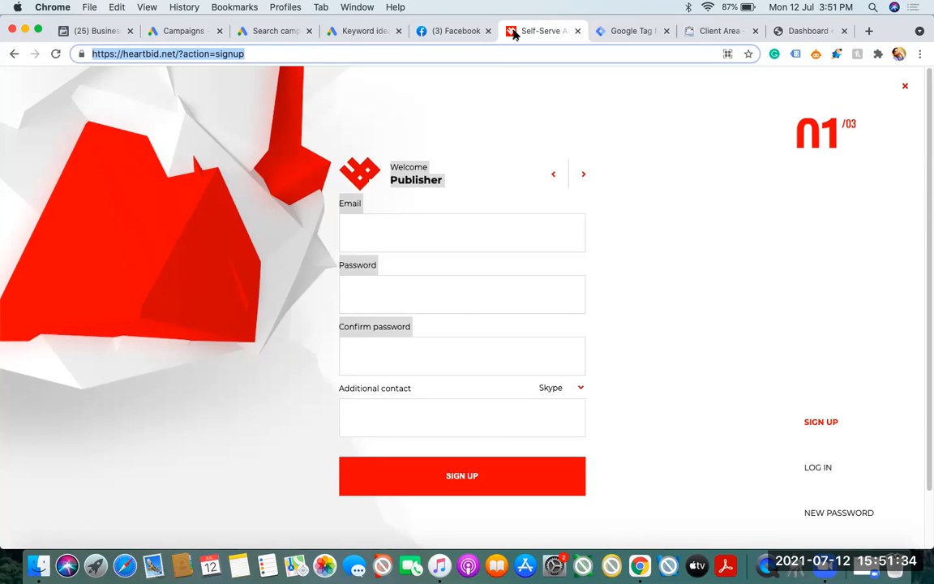
pyautogui.click(625, 31)
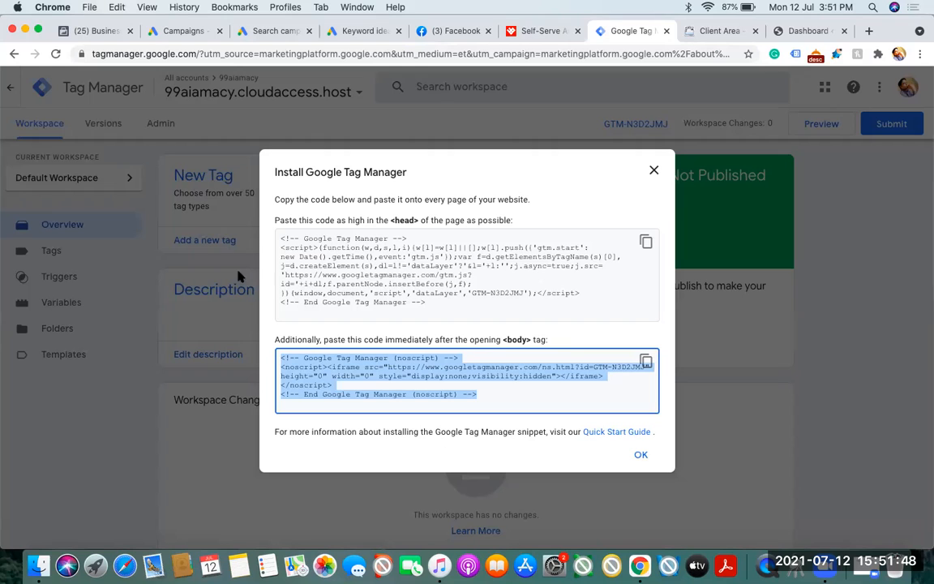
pyautogui.moveTo(276, 232); pyautogui.dragTo(456, 303)
pyautogui.press('super+c')
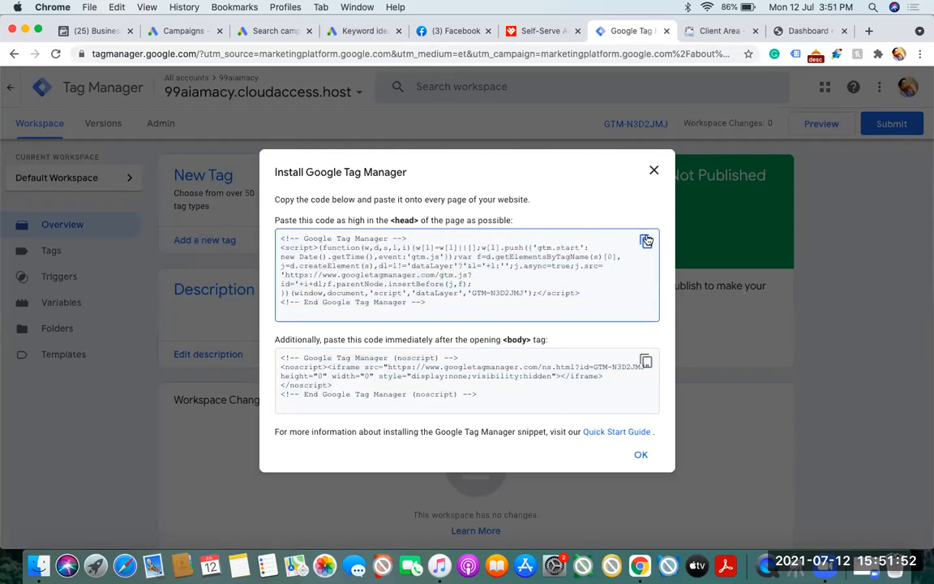
# Switch to the WordPress dashboard and open the Twenty Twenty-One Theme Header file (header.php) in the theme editor, accepting the direct-edit warning
pyautogui.click(798, 31)
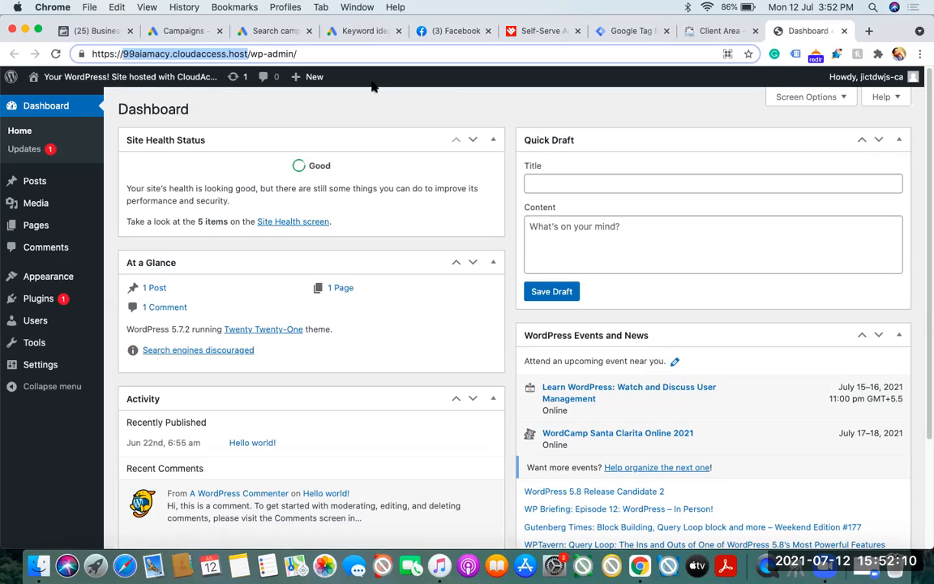
pyautogui.moveTo(71, 279)
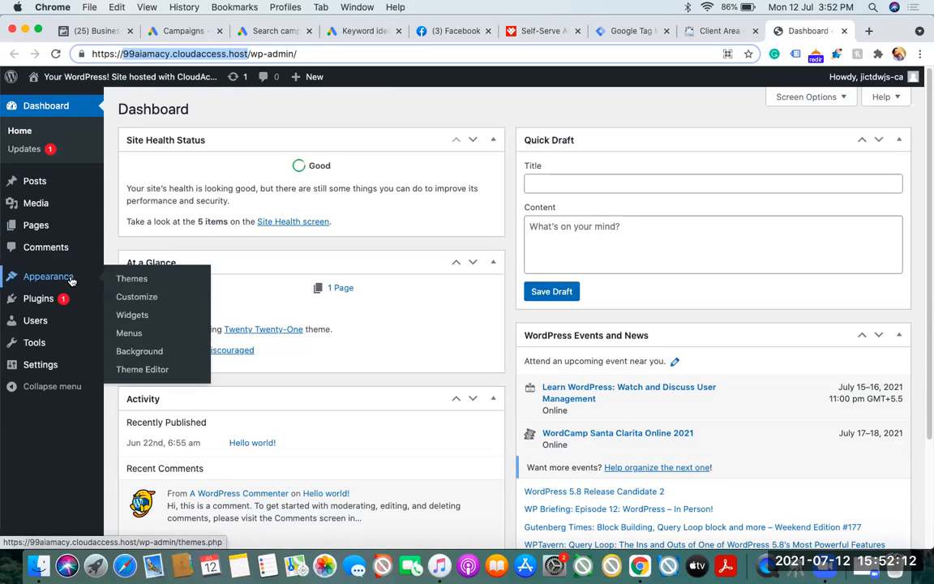
pyautogui.click(158, 375)
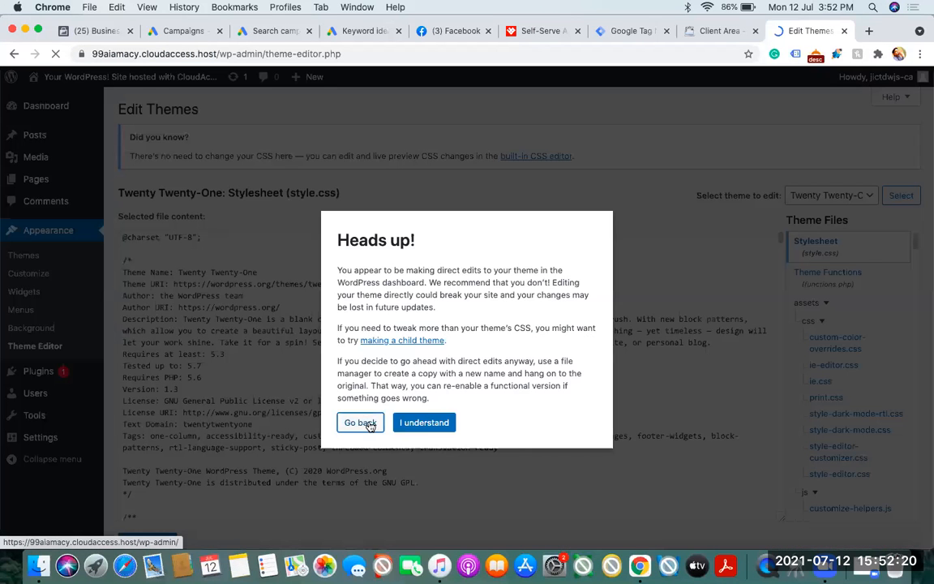
pyautogui.click(423, 423)
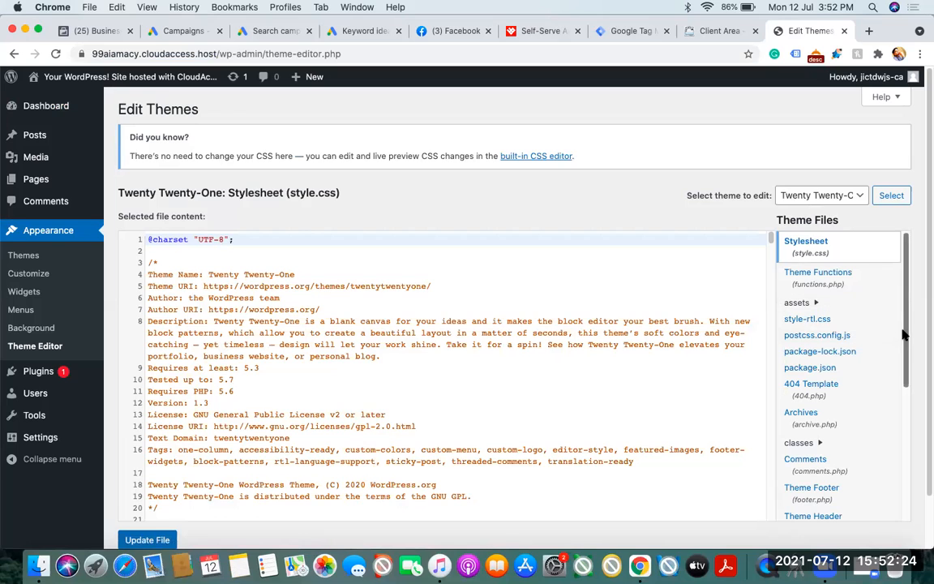
pyautogui.moveTo(903, 334); pyautogui.dragTo(911, 392)
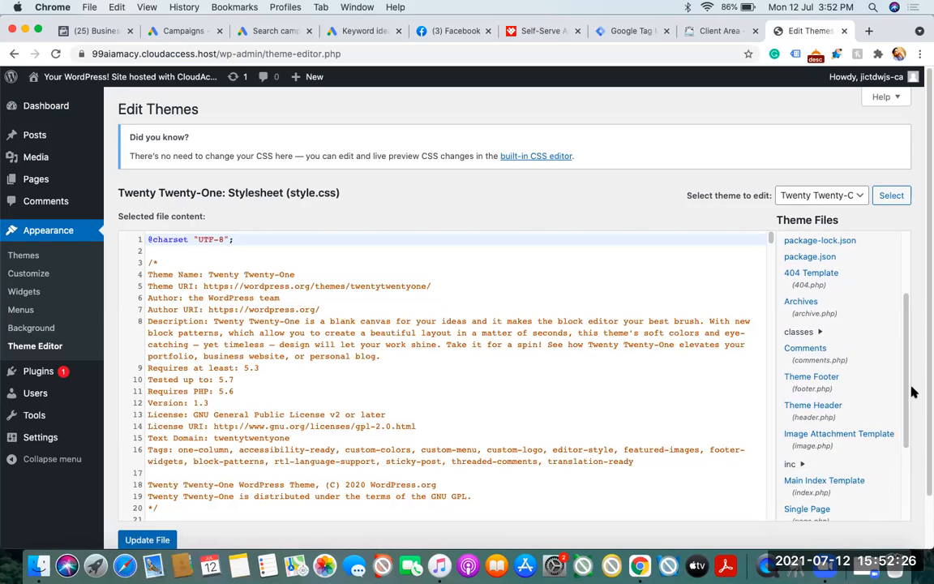
pyautogui.click(817, 410)
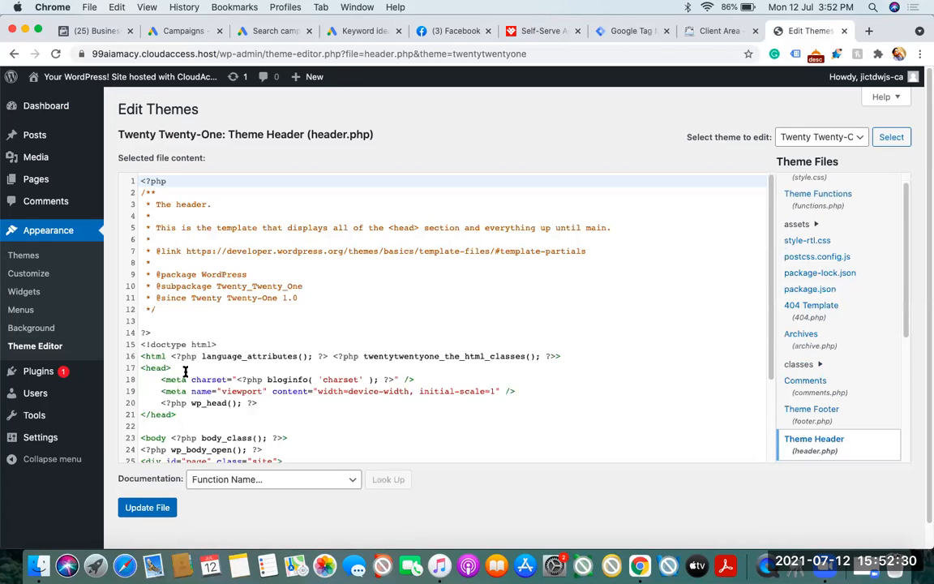
# Paste the copied Google Tag Manager snippet on a new line directly after the opening head tag and update header.php
pyautogui.click(185, 372)
pyautogui.press('Return')
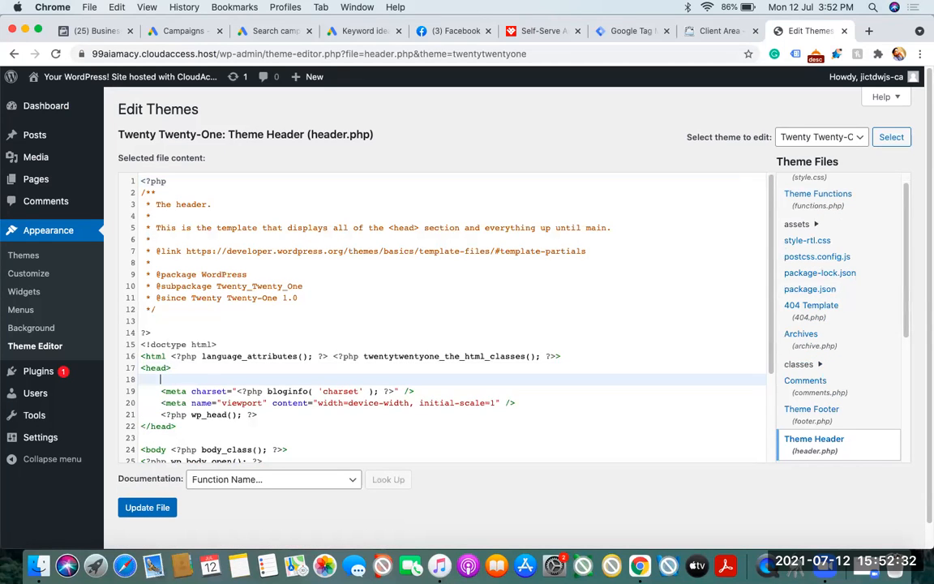
pyautogui.press('super+v')
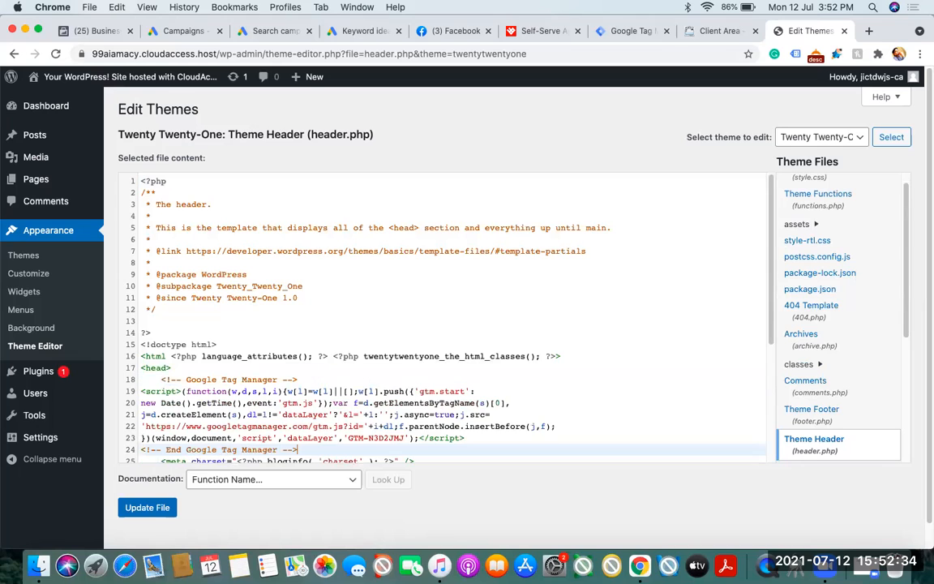
pyautogui.click(141, 509)
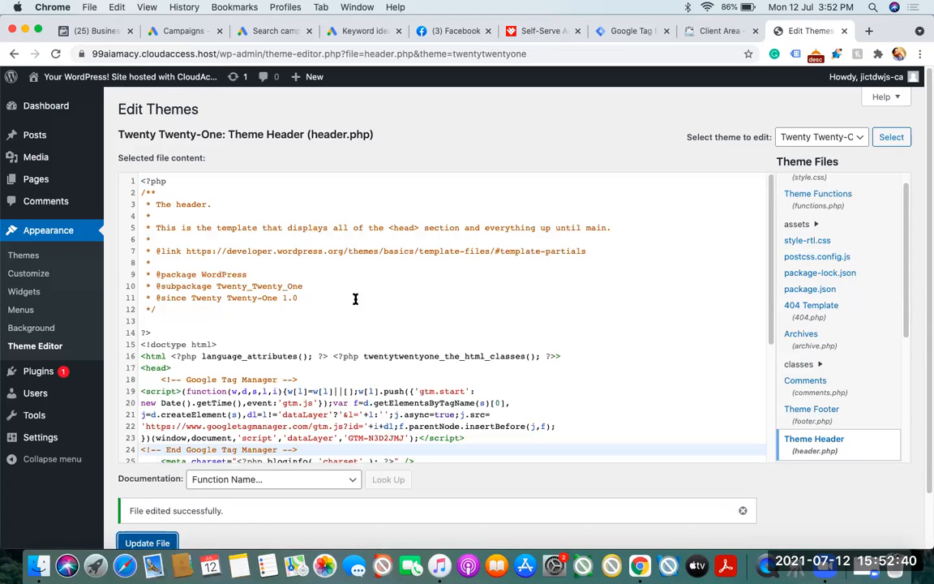
# Copy the Google Tag Manager noscript snippet meant for the page's body from Tag Manager and return to the WordPress theme editor
pyautogui.click(619, 33)
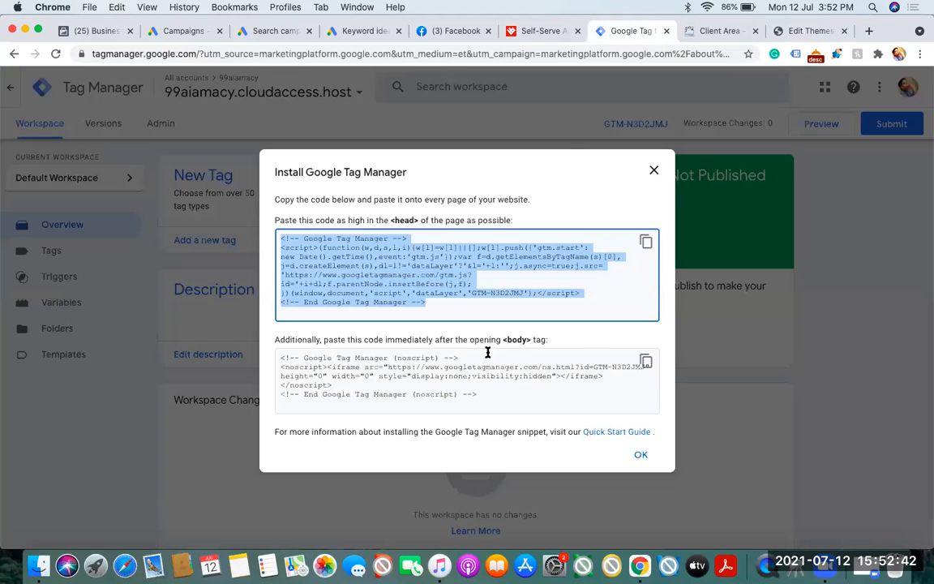
pyautogui.click(646, 361)
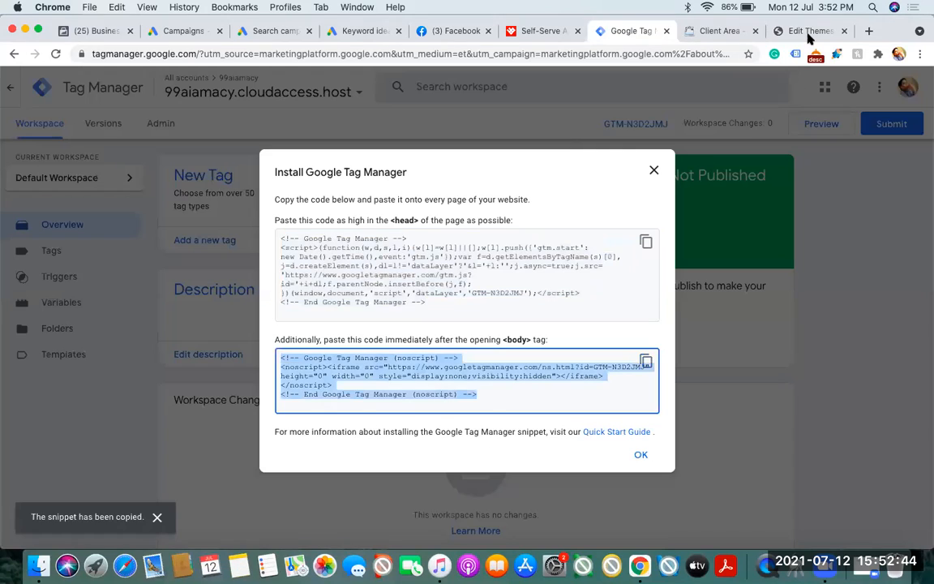
pyautogui.click(807, 34)
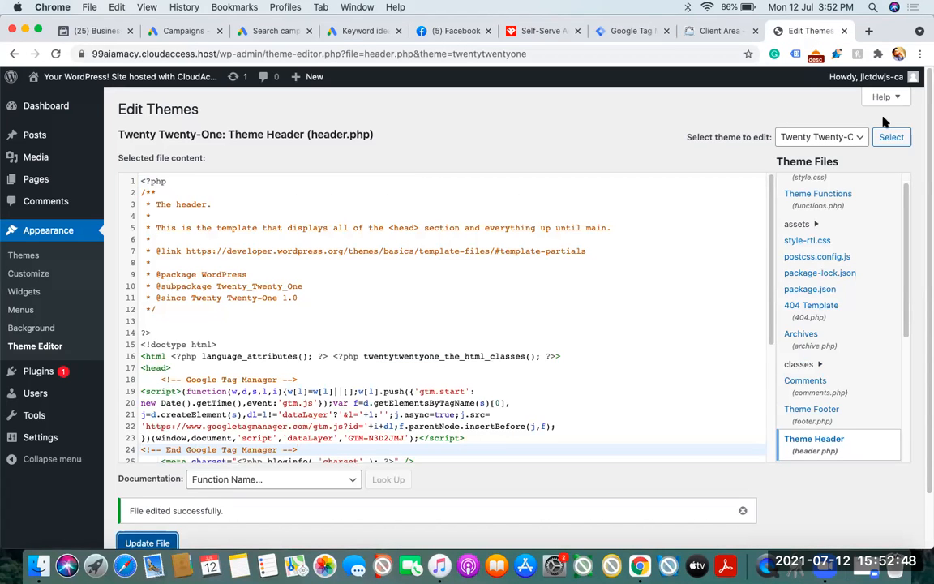
# Open the Theme Footer file (footer.php), paste the noscript snippet below the wp_footer() line before the closing body tag, and update the file
pyautogui.scroll(-2, 904, 208)
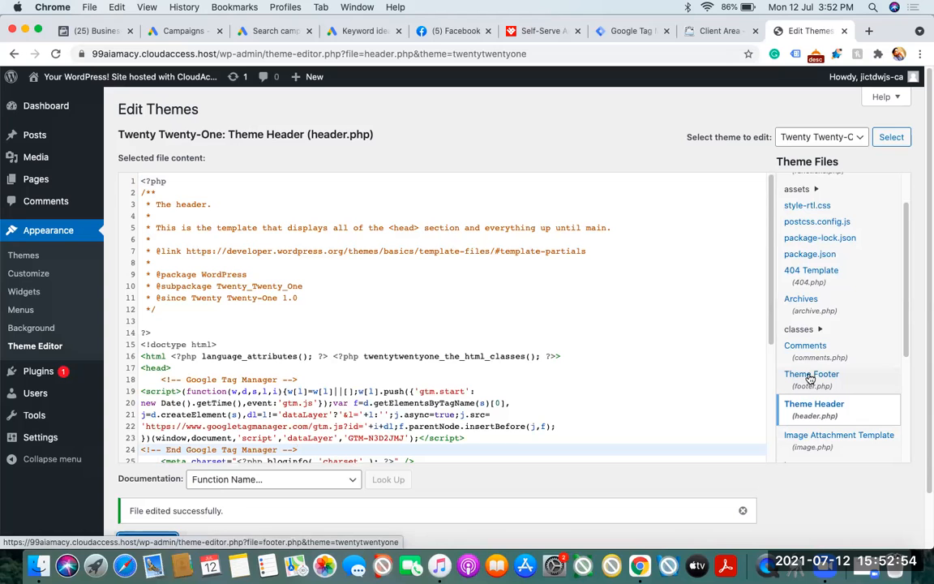
pyautogui.click(809, 379)
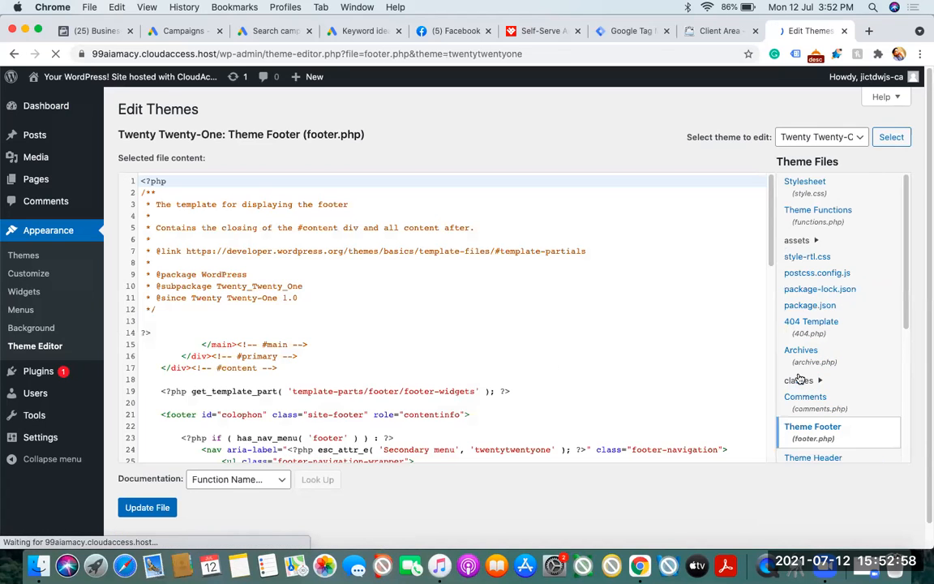
pyautogui.scroll(-1, 771, 270)
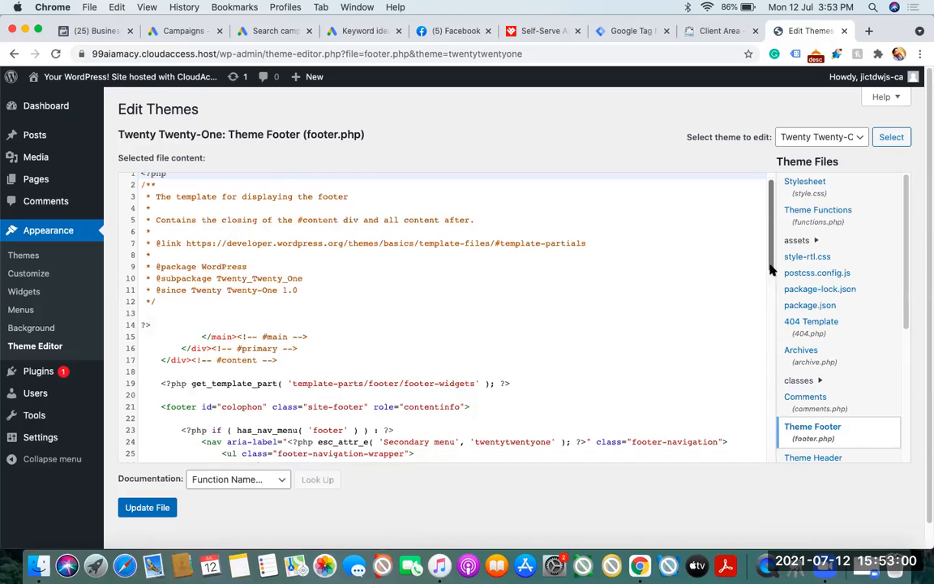
pyautogui.scroll(-5, 772, 270)
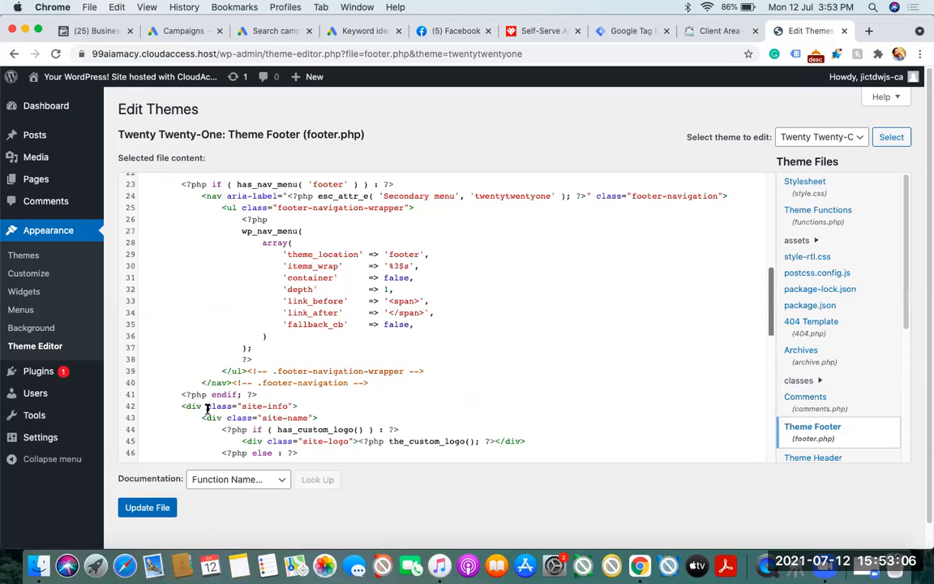
pyautogui.click(160, 512)
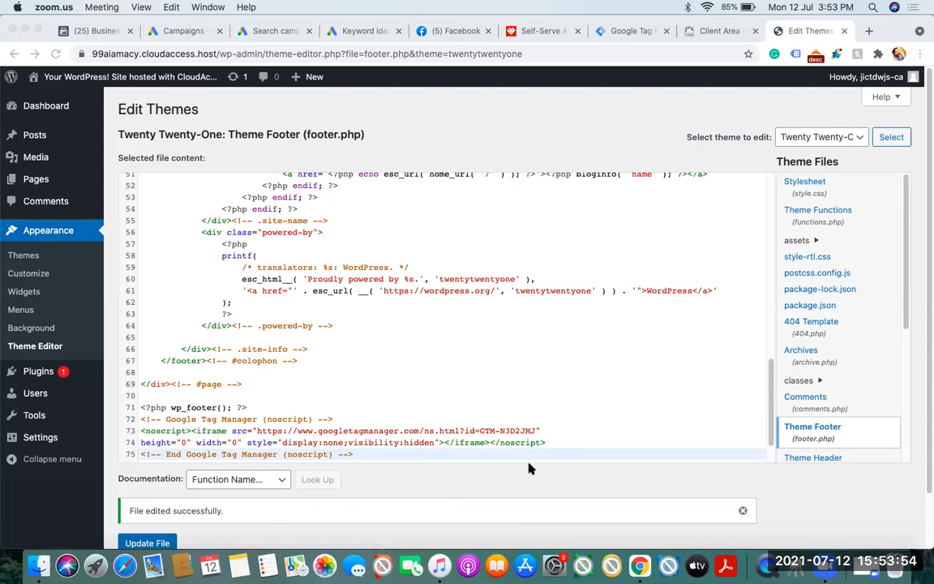
# Return to Tag Manager and close the Install Google Tag Manager snippets dialog
pyautogui.click(925, 314)
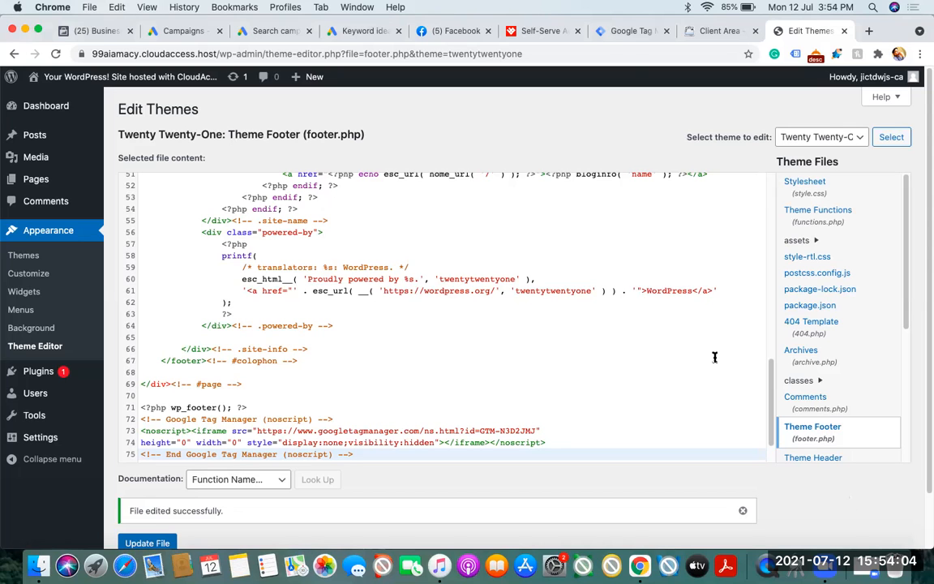
pyautogui.click(613, 35)
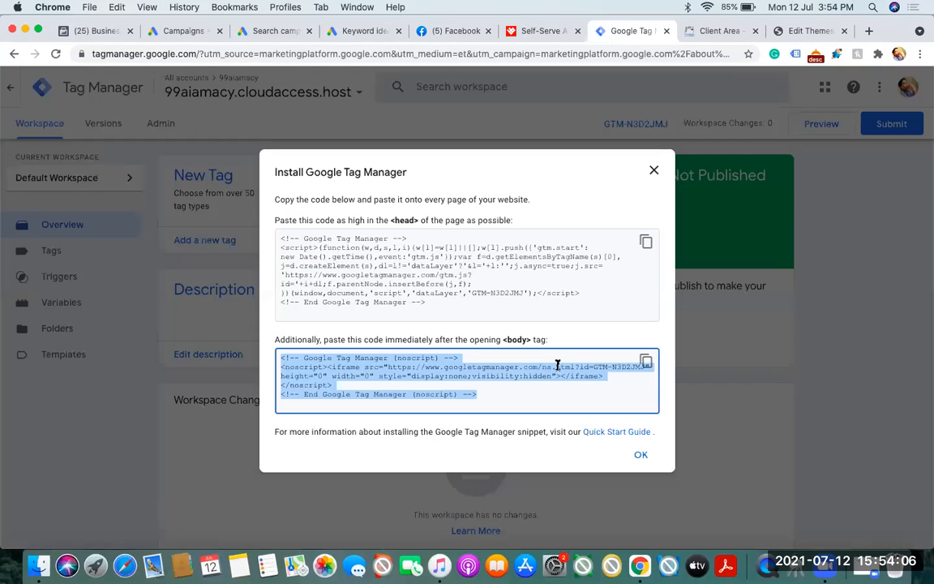
pyautogui.click(640, 456)
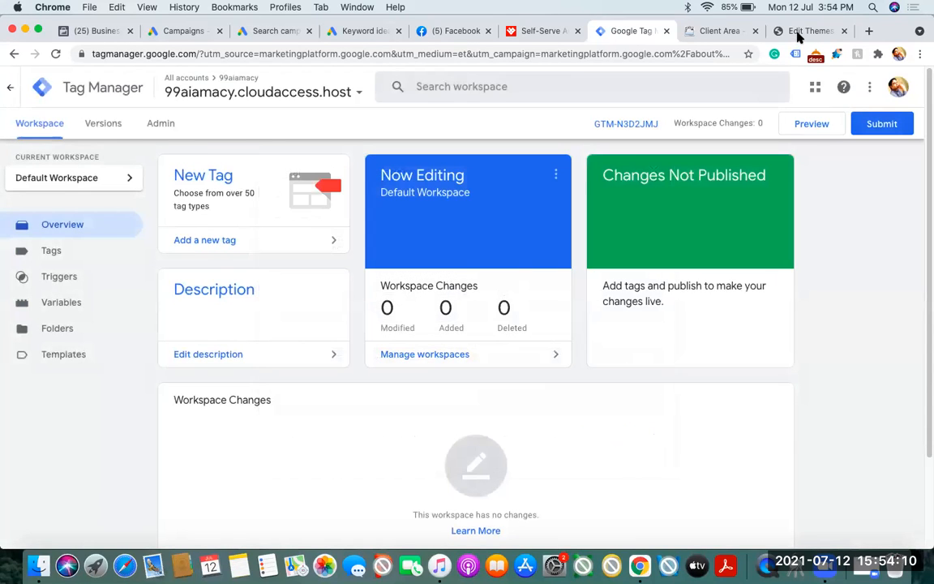
# Examine where the noscript snippet sits before the closing body tag in footer.php, and compare with the Tag Manager workspace overview
pyautogui.click(800, 35)
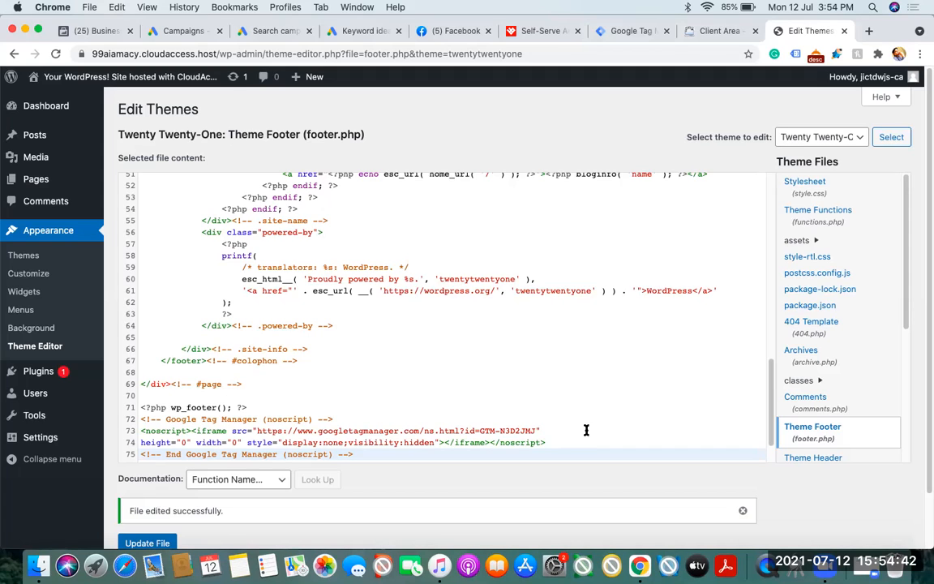
pyautogui.scroll(3, 774, 298)
pyautogui.scroll(5, 774, 324)
pyautogui.scroll(-9, 766, 405)
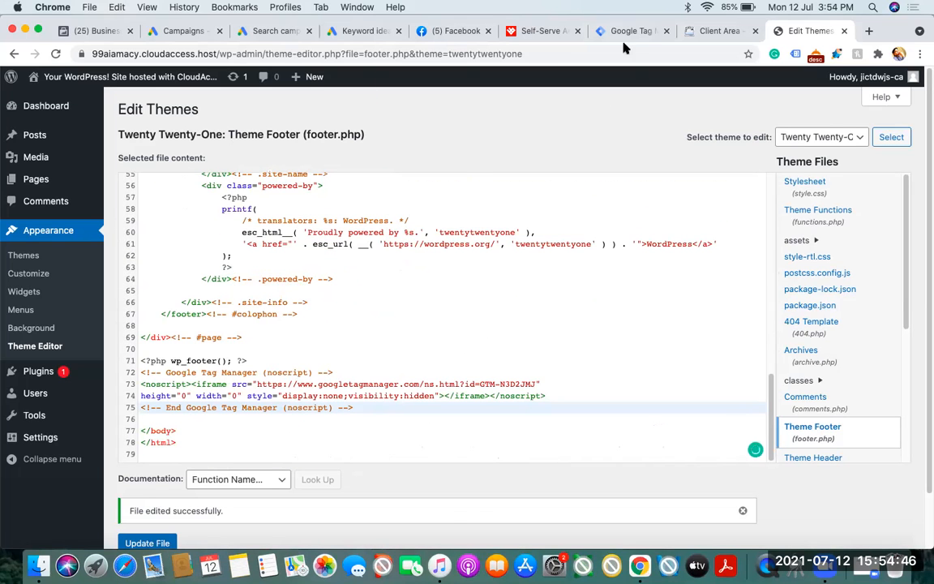
pyautogui.click(626, 31)
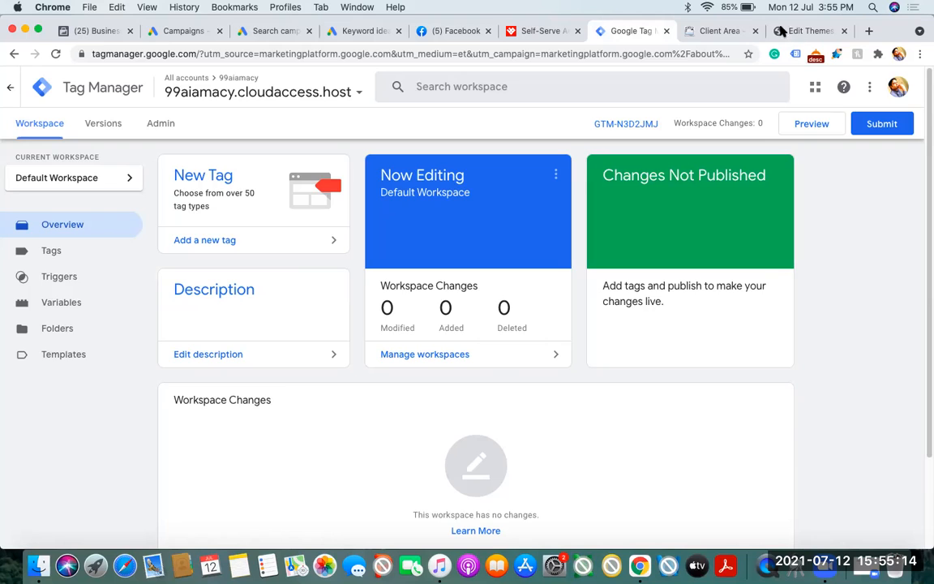
pyautogui.click(806, 31)
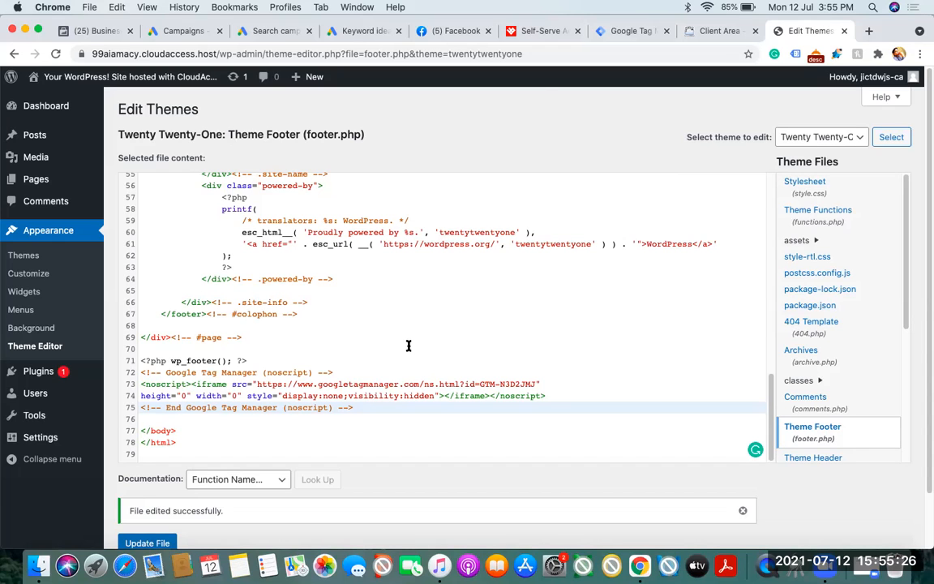
# Inspect the heartbid.net sign-up page's address, load the site's home page without the action=signup parameter, and open its sign-up form from there
pyautogui.click(538, 31)
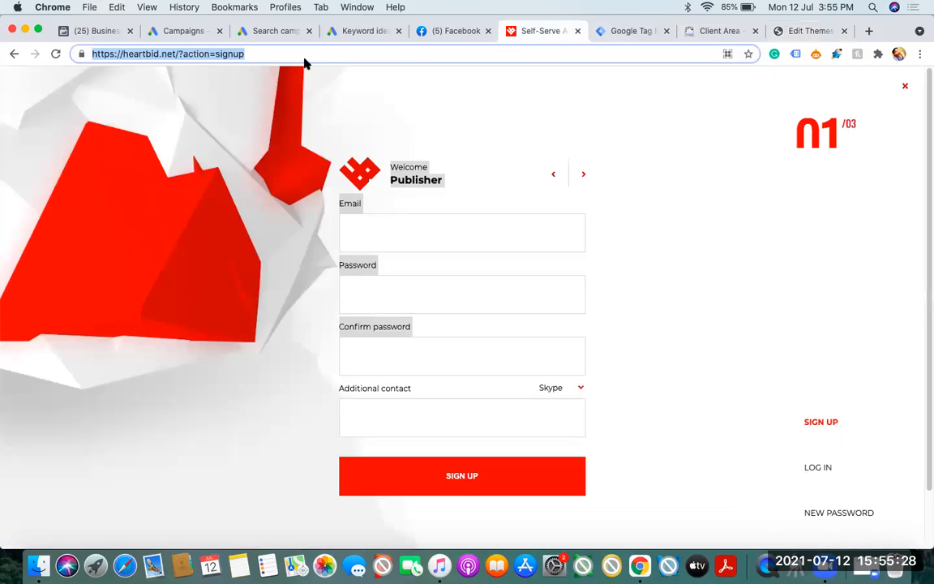
pyautogui.click(252, 54)
pyautogui.moveTo(251, 53); pyautogui.dragTo(89, 58)
pyautogui.click(146, 308)
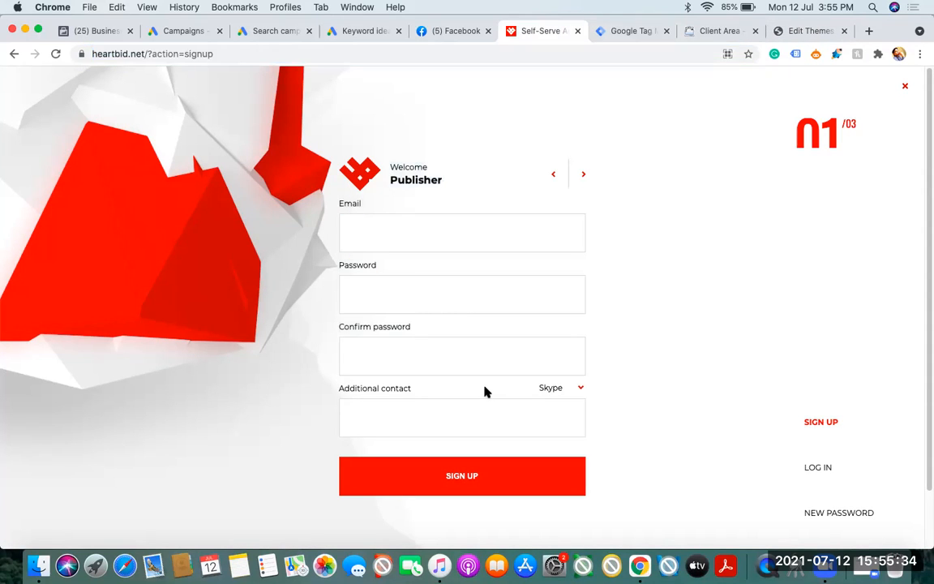
pyautogui.moveTo(147, 54); pyautogui.dragTo(257, 55)
pyautogui.press('BackSpace')
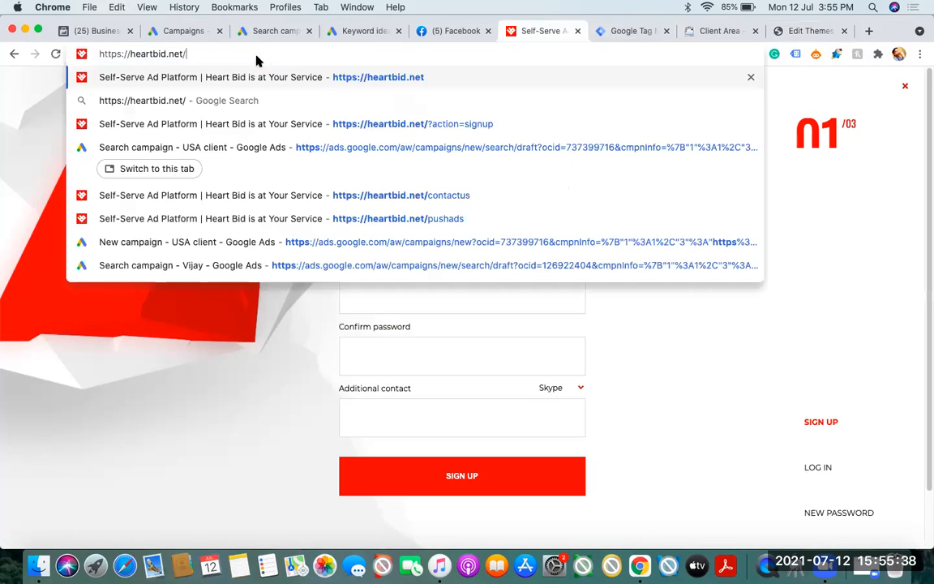
pyautogui.press('Return')
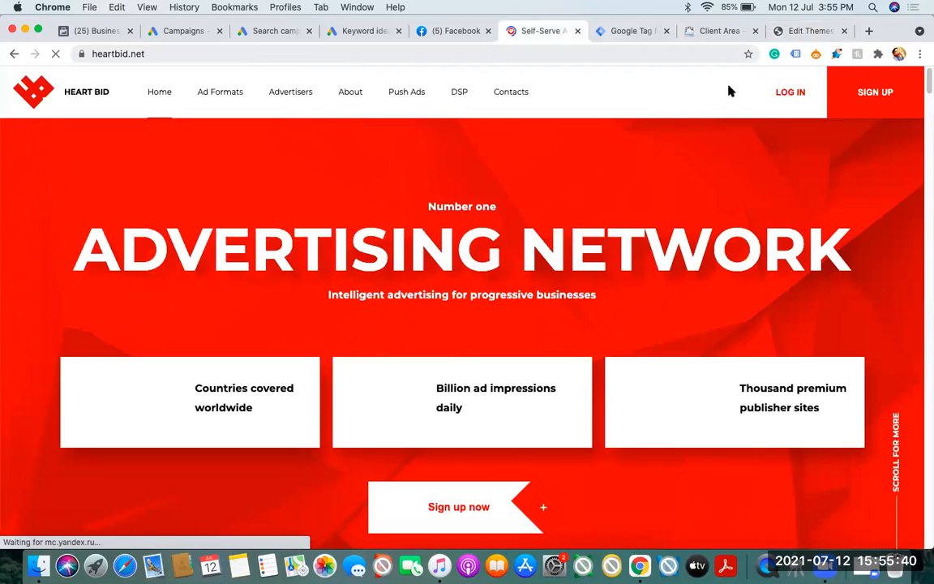
pyautogui.click(874, 94)
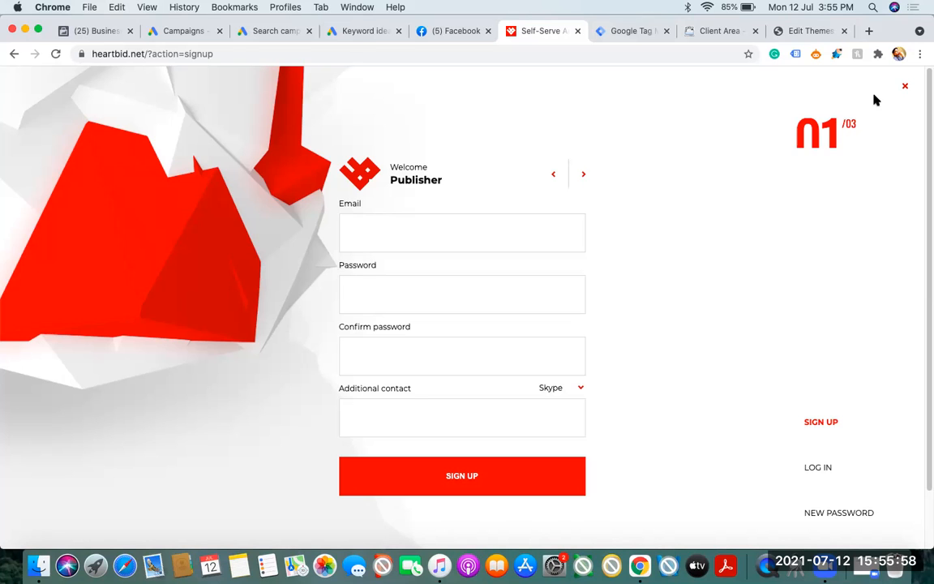
# Switch back to Tag Manager and launch preview mode for the 99aiamacy.cloudaccess.host container
pyautogui.click(626, 31)
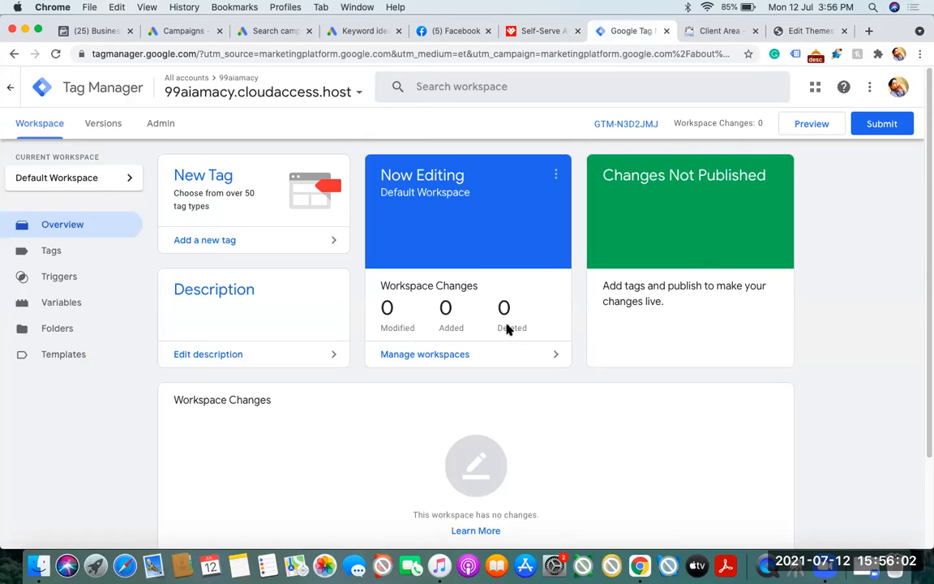
pyautogui.click(800, 126)
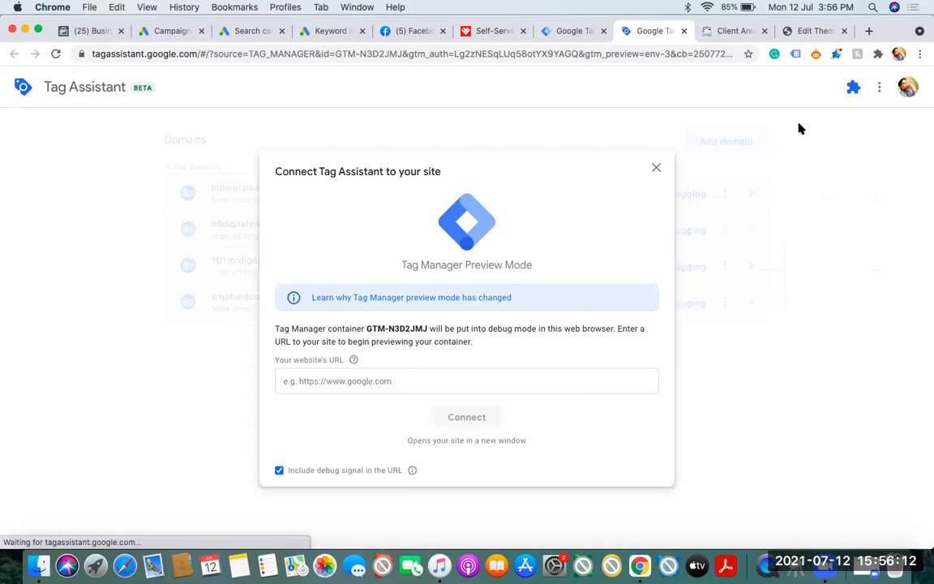
# Return to the heartbid.net tab and load the home page by removing the action=signup parameter from the address
pyautogui.click(488, 31)
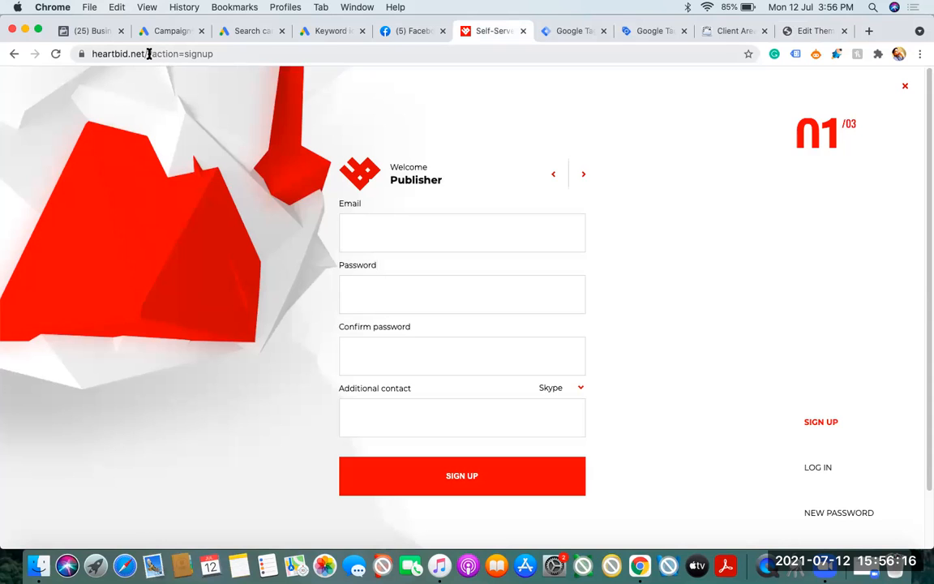
pyautogui.moveTo(152, 54); pyautogui.dragTo(209, 53)
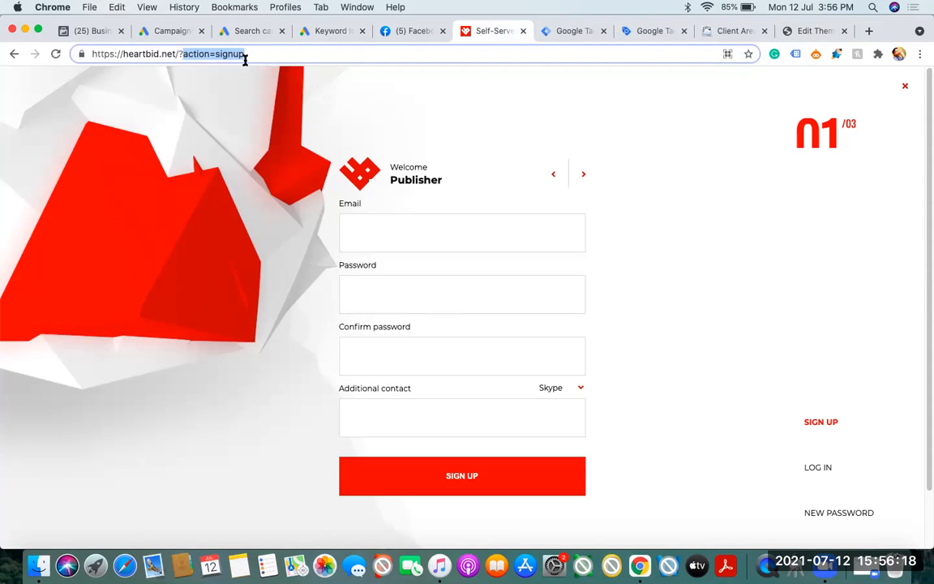
pyautogui.press('BackSpace')
pyautogui.press('BackSpace')
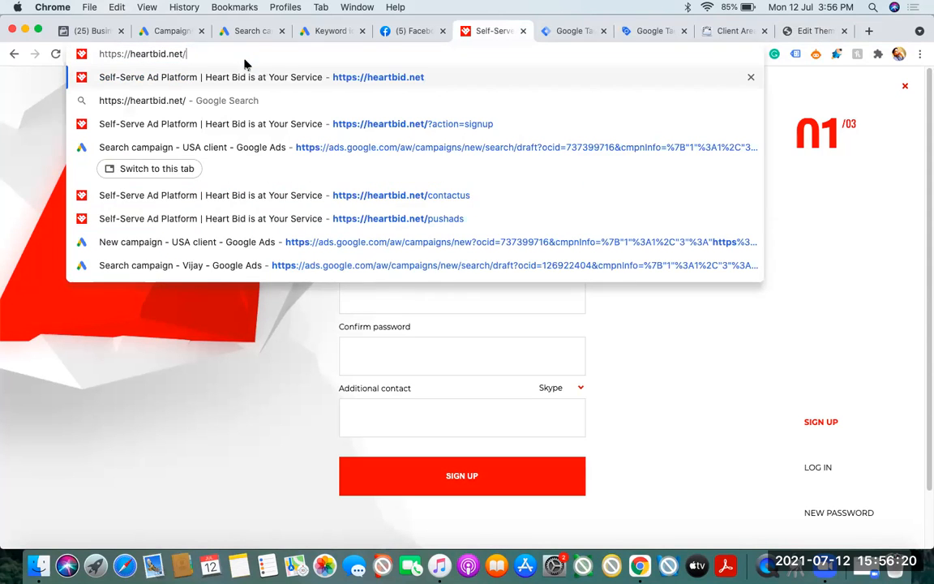
pyautogui.press('Return')
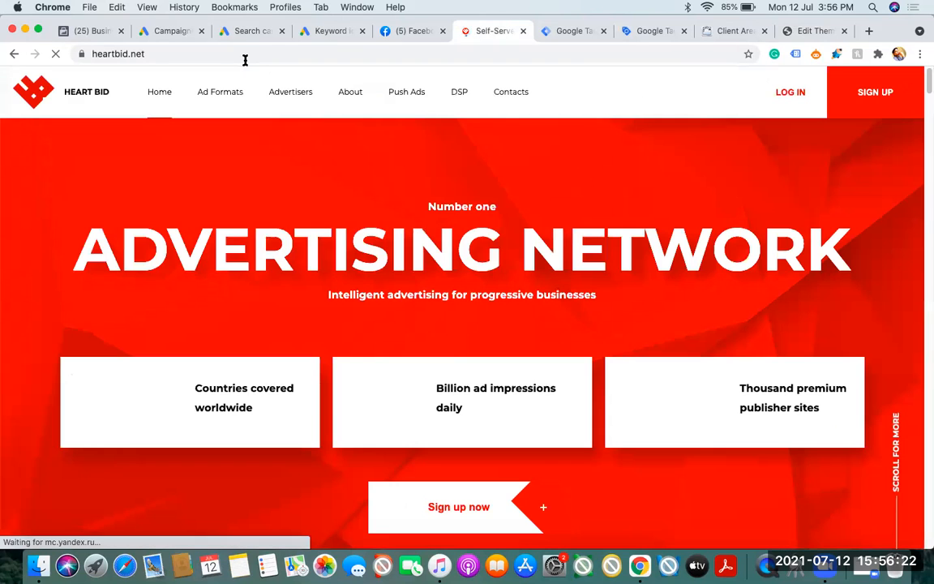
pyautogui.click(232, 54)
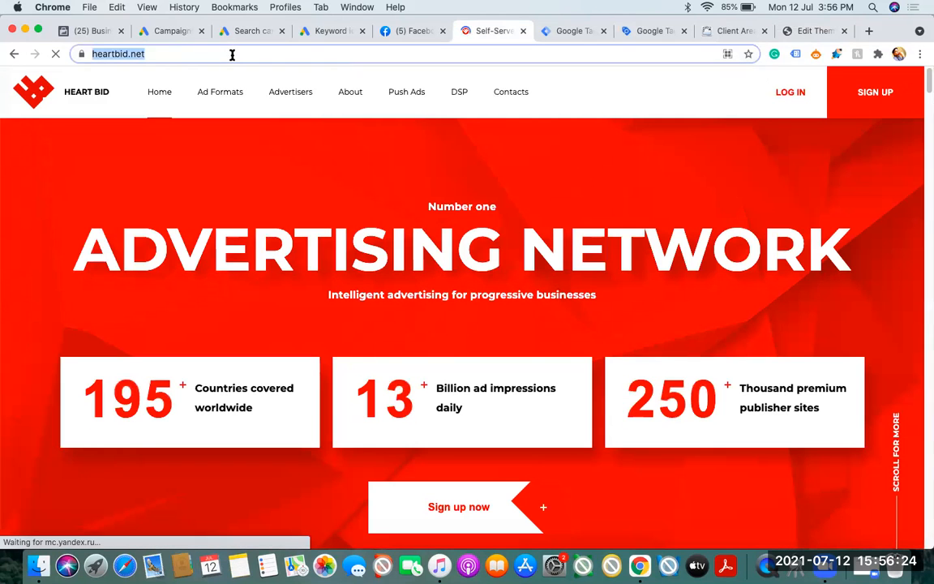
pyautogui.click(808, 30)
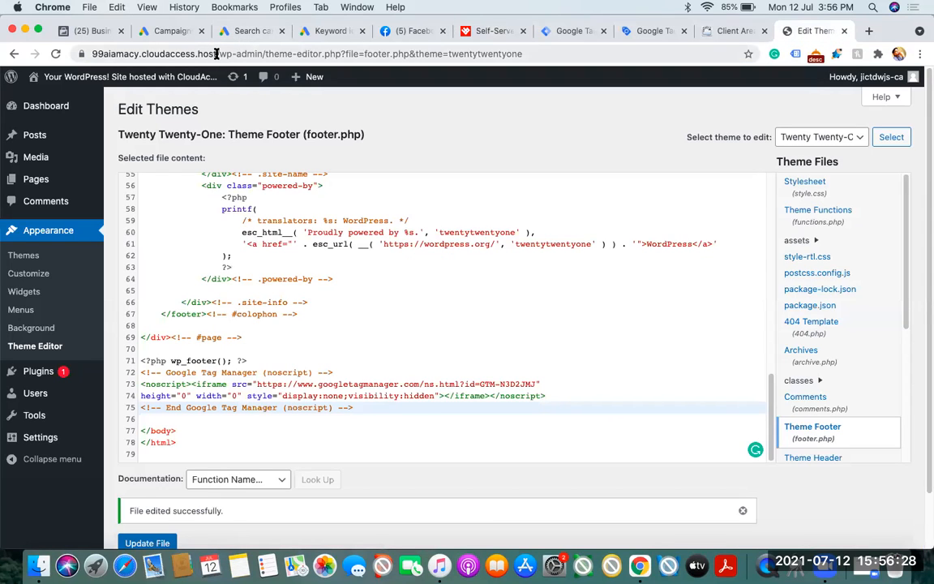
pyautogui.moveTo(217, 53); pyautogui.dragTo(91, 58)
pyautogui.press('super+c')
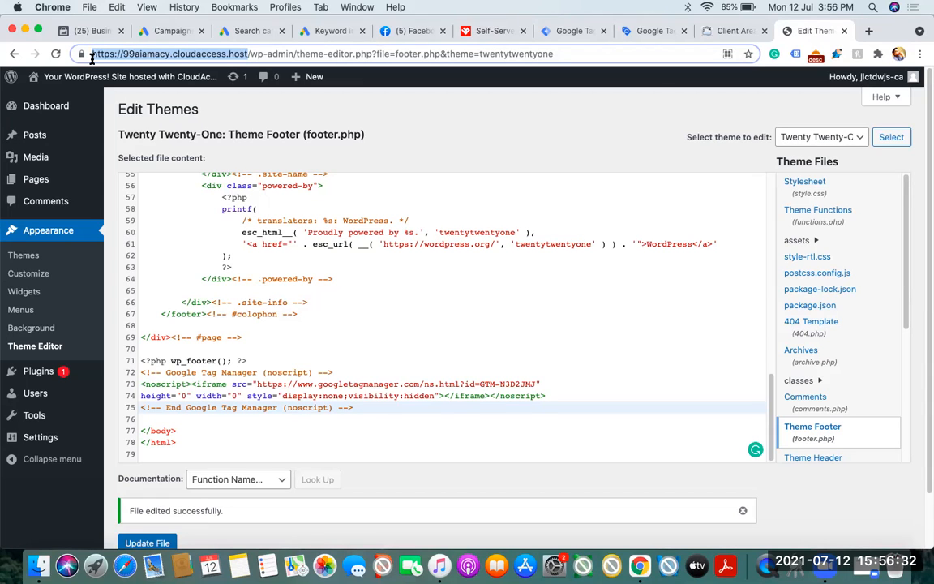
pyautogui.click(653, 31)
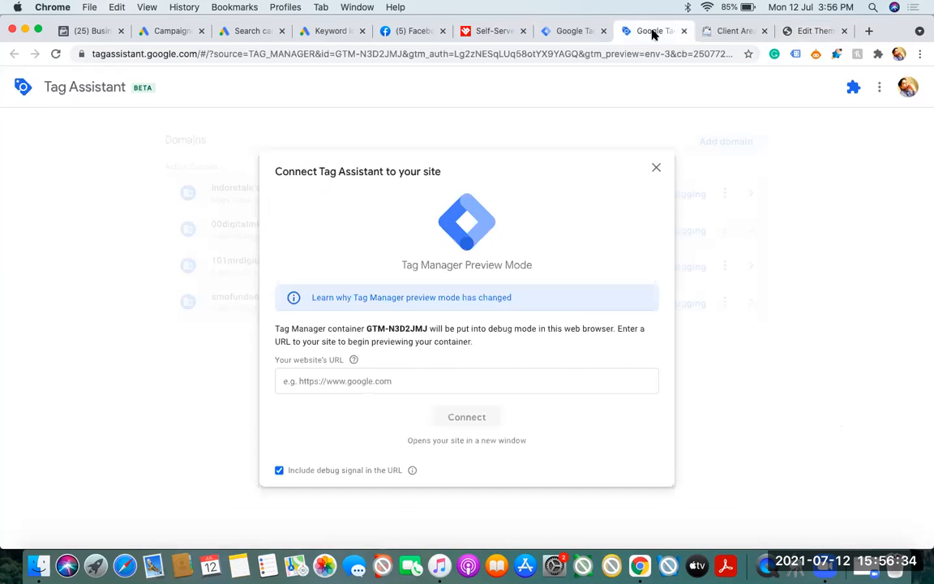
pyautogui.click(420, 380)
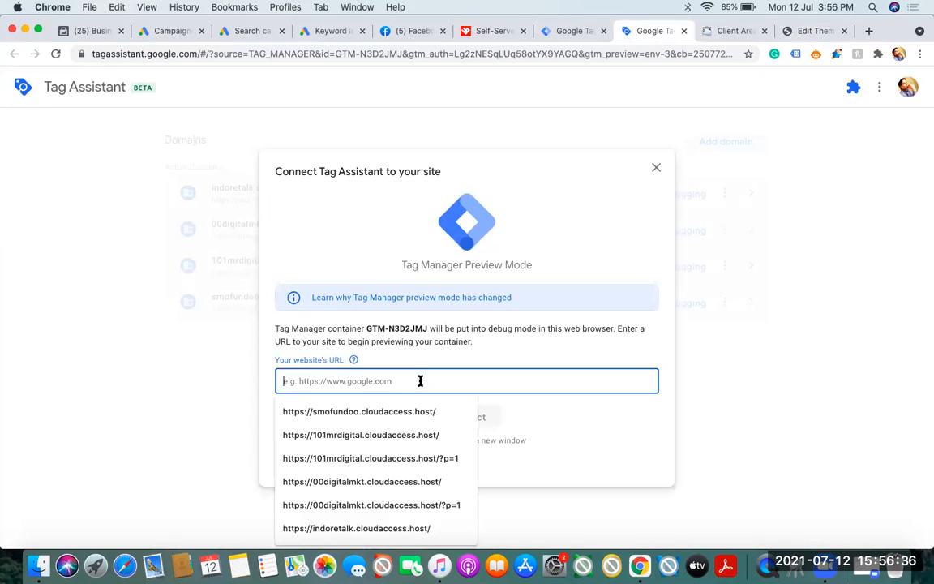
pyautogui.press('super+v')
pyautogui.write('/')
pyautogui.click(468, 417)
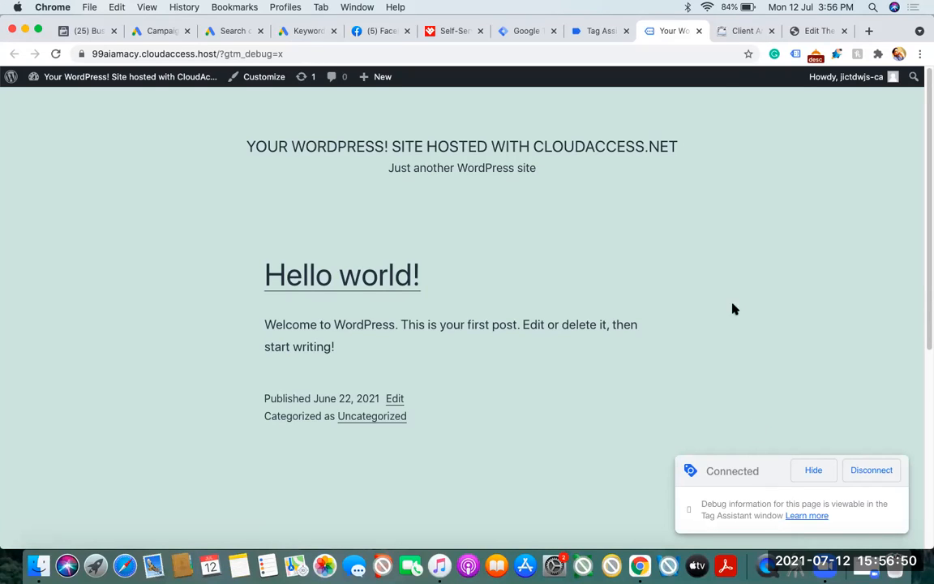
# View the Sample Page in a new tab from the WordPress list of all pages, and select its full address for copying
pyautogui.click(805, 36)
pyautogui.moveTo(58, 180)
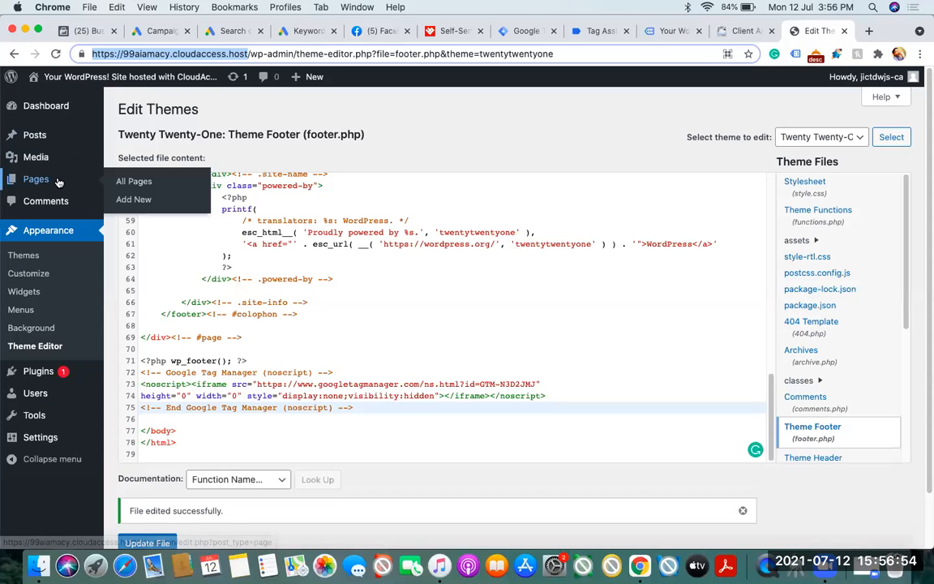
pyautogui.keyDown('super'); pyautogui.click(136, 182); pyautogui.keyUp('super')
pyautogui.click(808, 33)
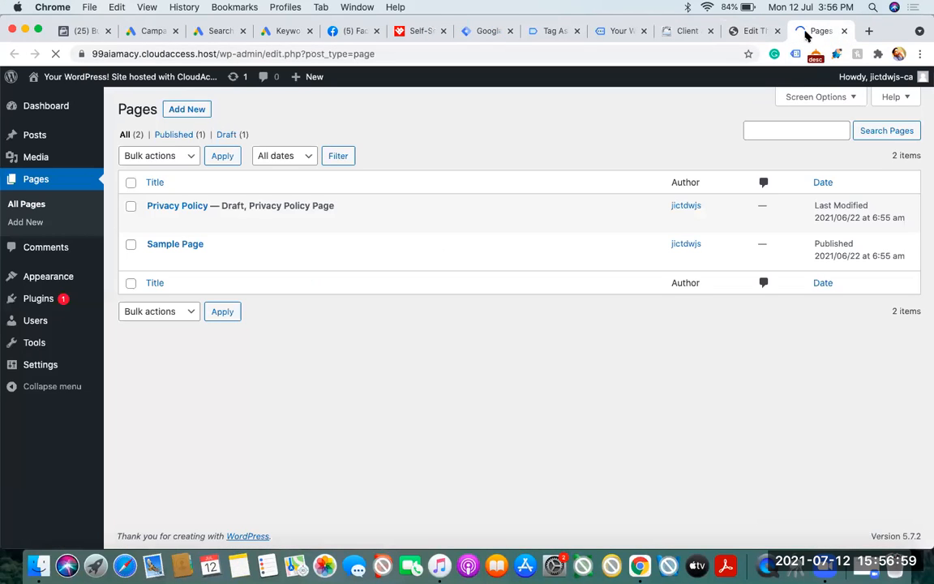
pyautogui.moveTo(223, 267)
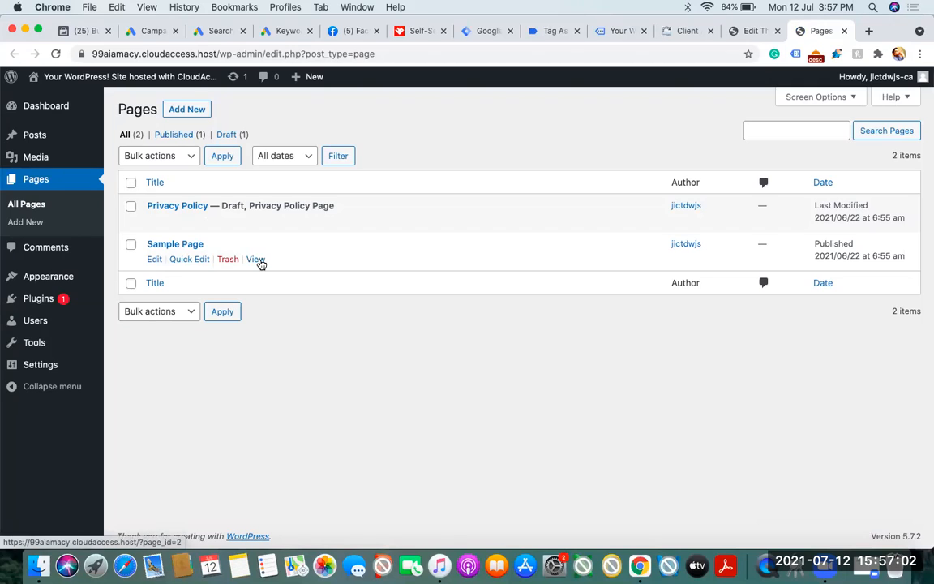
pyautogui.keyDown('super'); pyautogui.click(256, 260); pyautogui.keyUp('super')
pyautogui.click(818, 32)
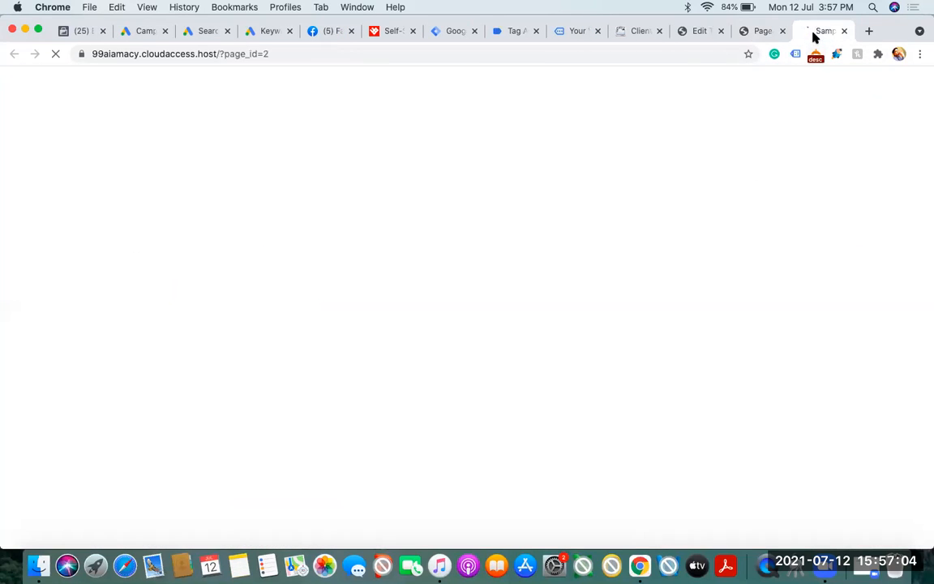
pyautogui.click(378, 51)
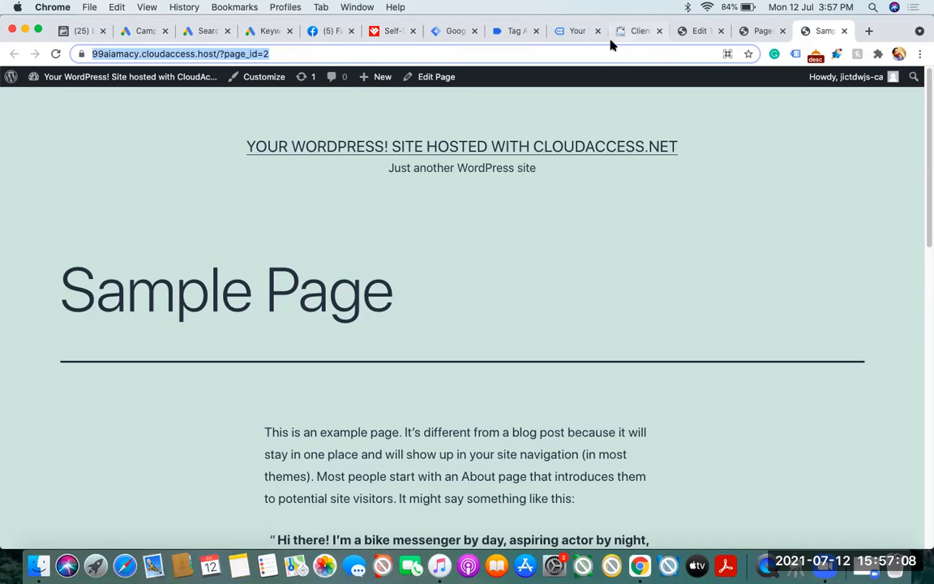
# Check the current Tag Assistant session and the Tag Manager preview, and close the Tag Assistant tab and the debugged home page tab
pyautogui.click(497, 31)
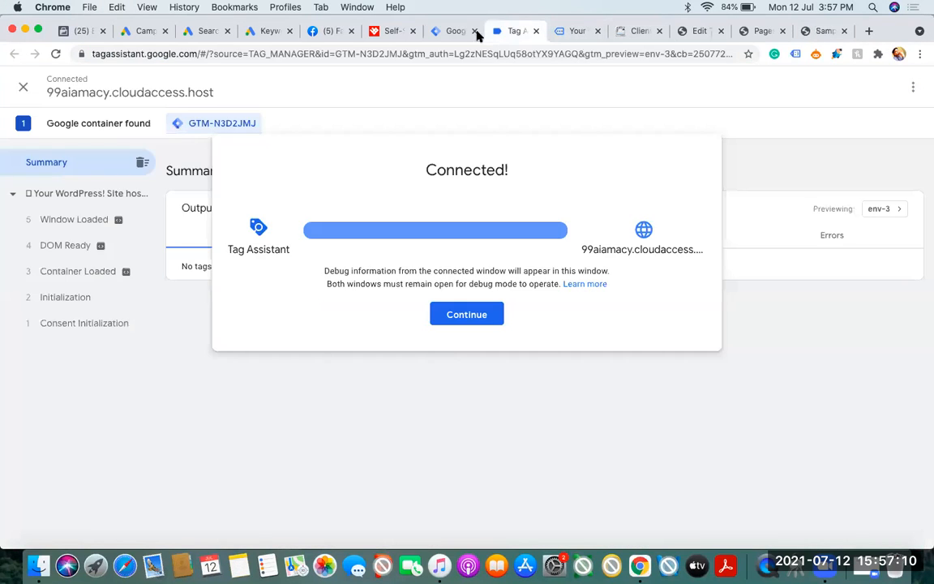
pyautogui.click(454, 32)
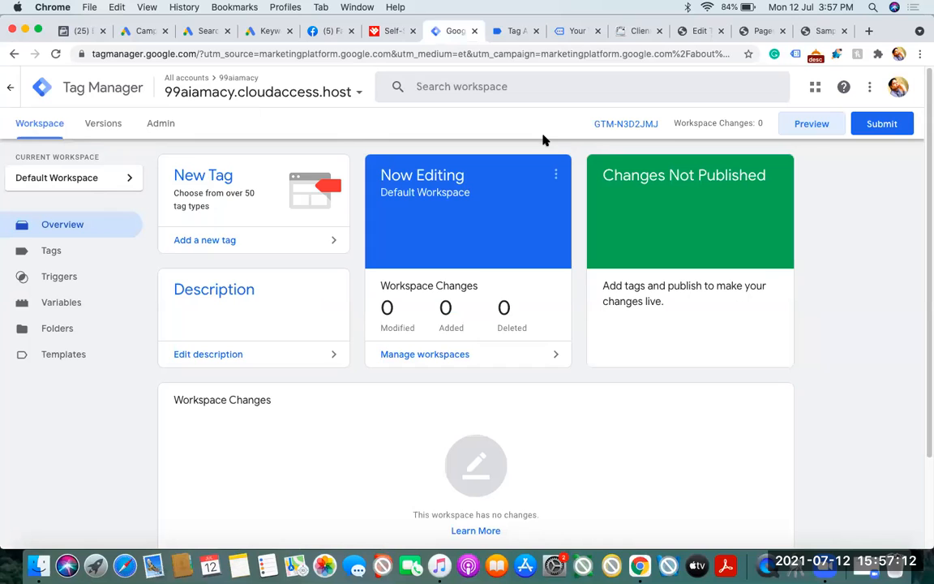
pyautogui.click(812, 128)
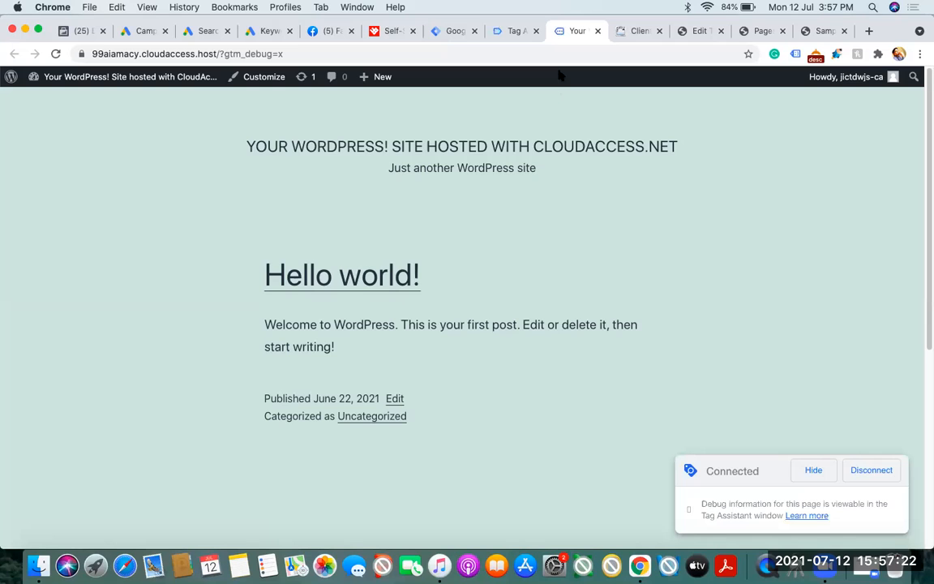
pyautogui.click(535, 32)
pyautogui.click(535, 32)
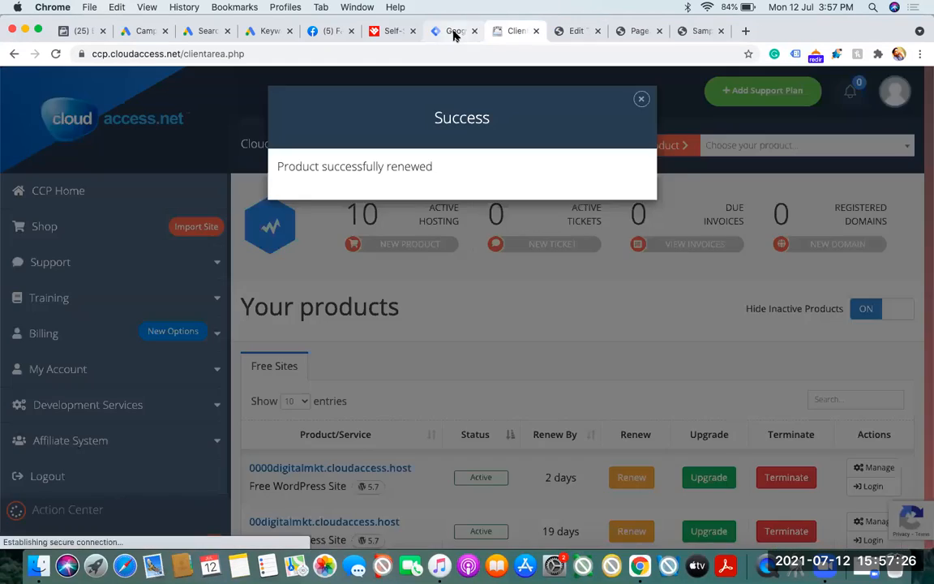
pyautogui.click(454, 33)
pyautogui.click(806, 126)
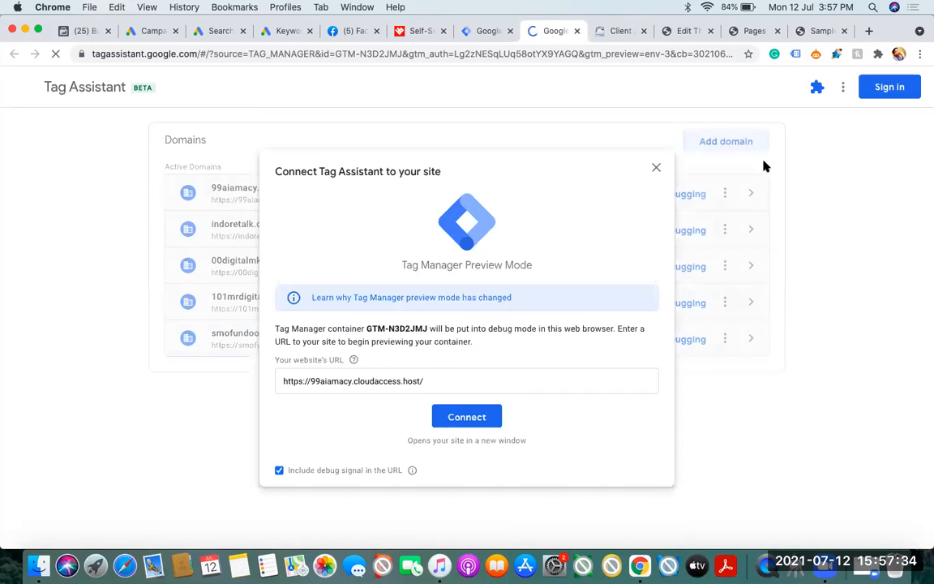
pyautogui.tripleClick(433, 380)
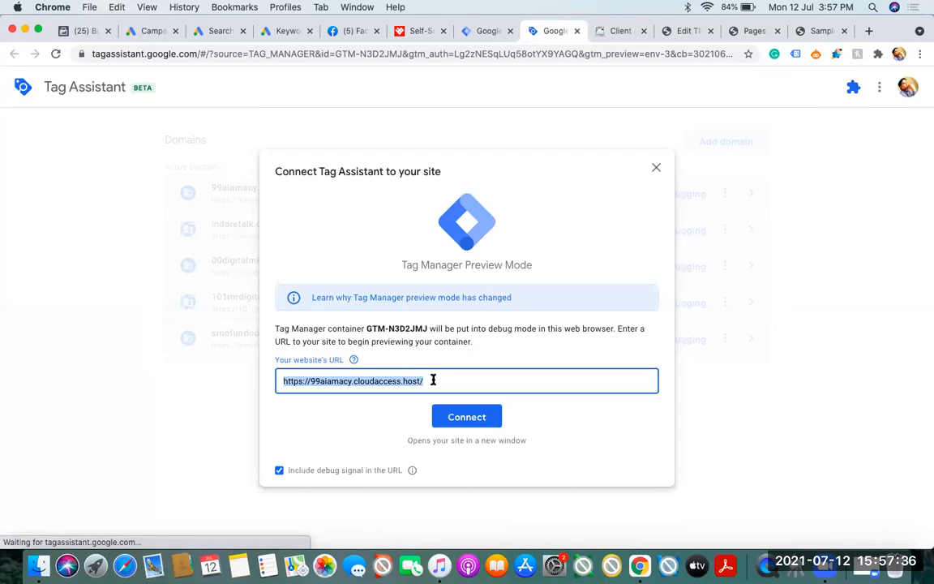
pyautogui.click(432, 380)
pyautogui.write('?page_id=2')
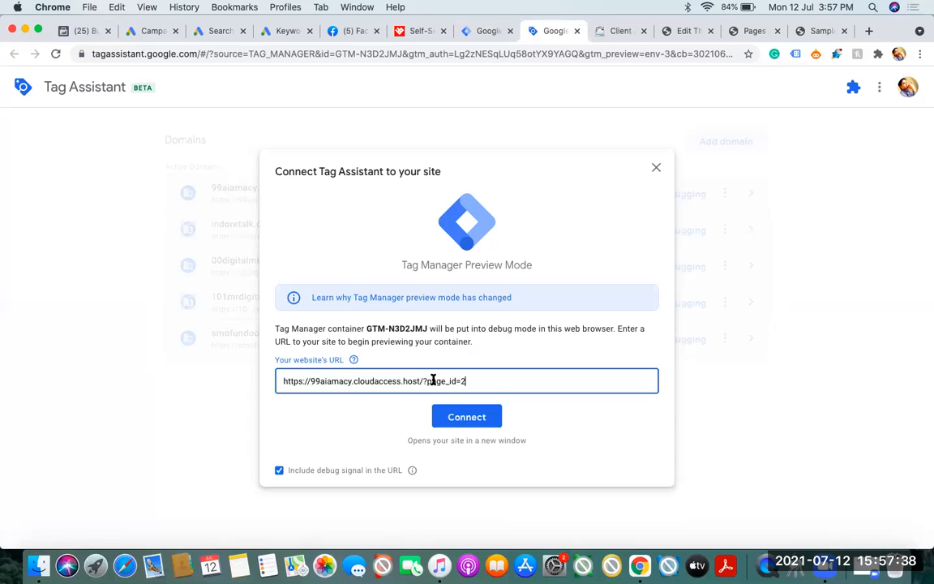
pyautogui.click(476, 424)
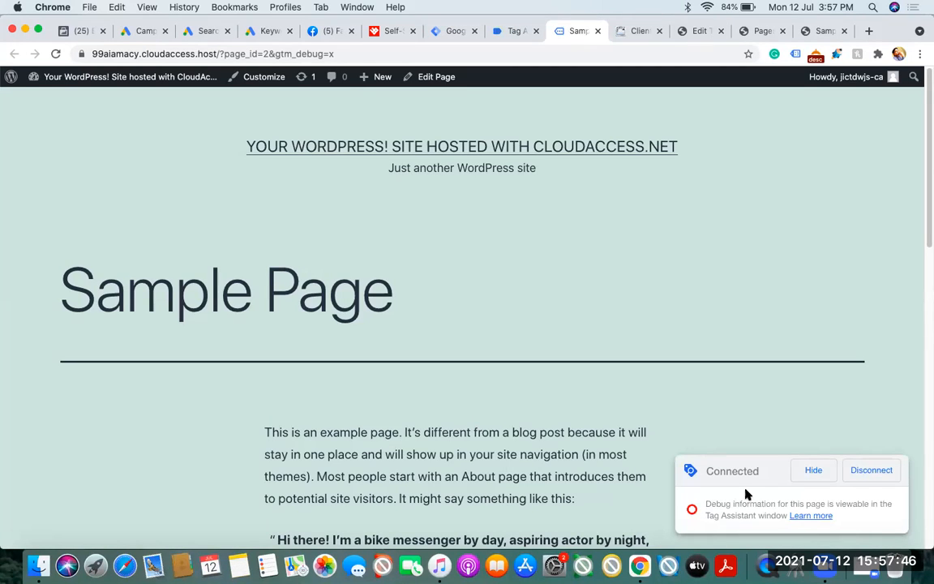
# Look over the hosting client area and the Tag Manager workspace, and open the sign-up form on heartbid.net
pyautogui.click(637, 31)
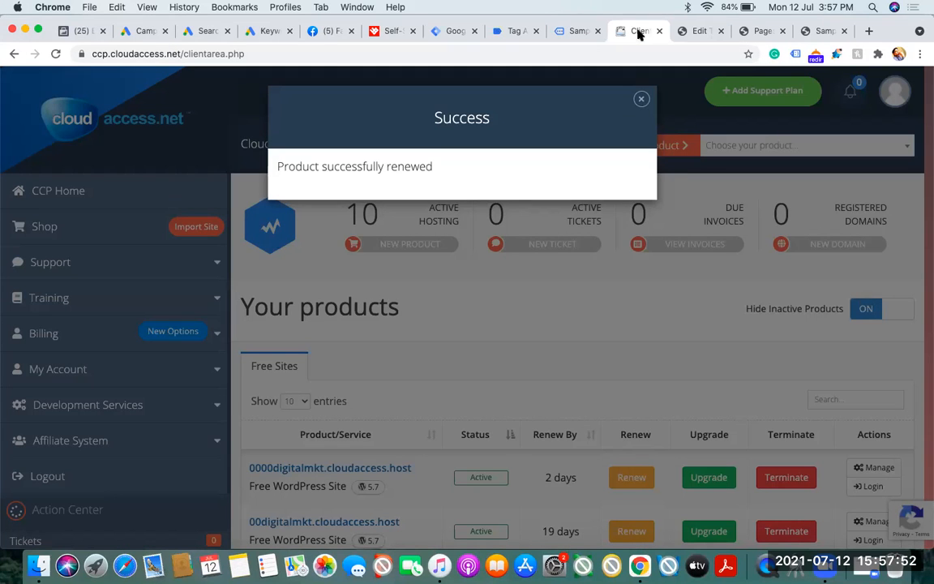
pyautogui.click(450, 31)
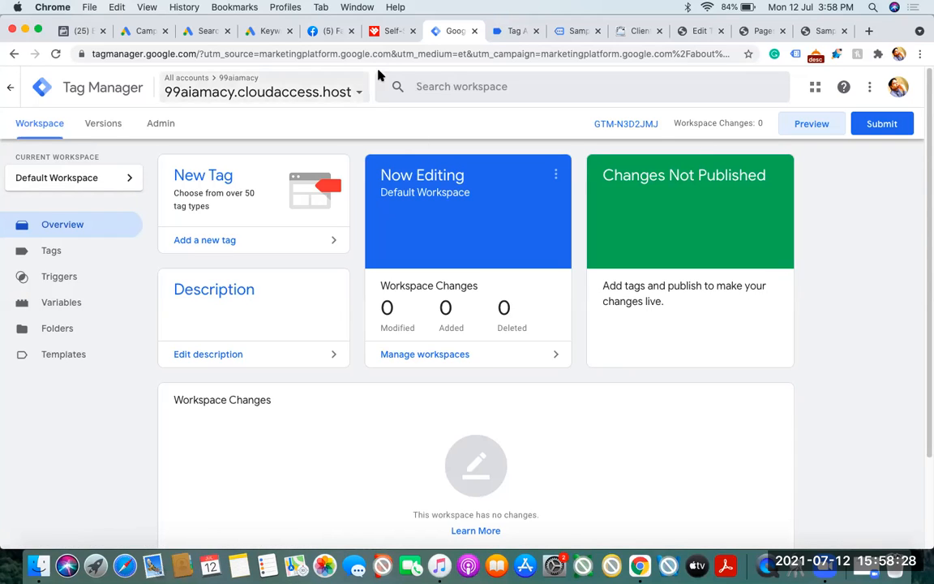
pyautogui.click(763, 32)
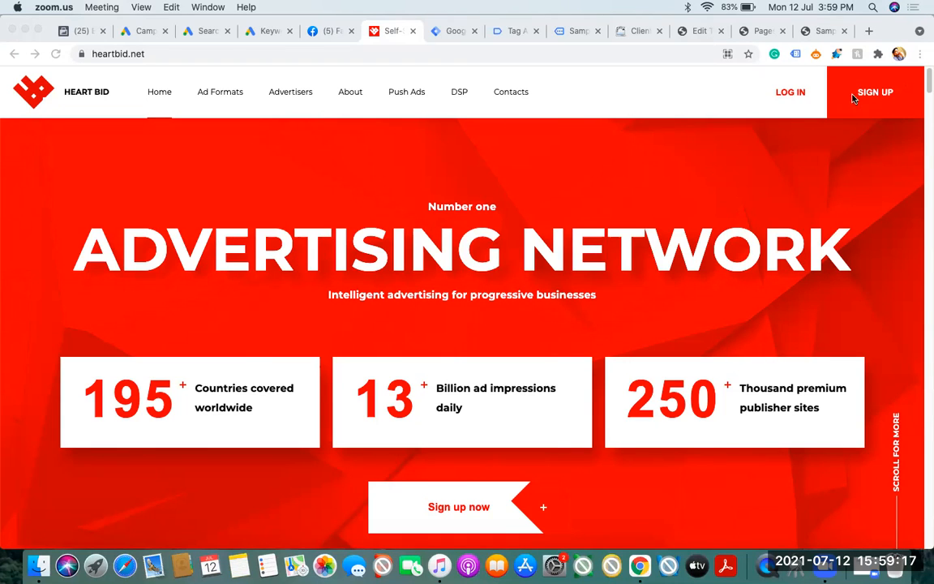
pyautogui.click(872, 93)
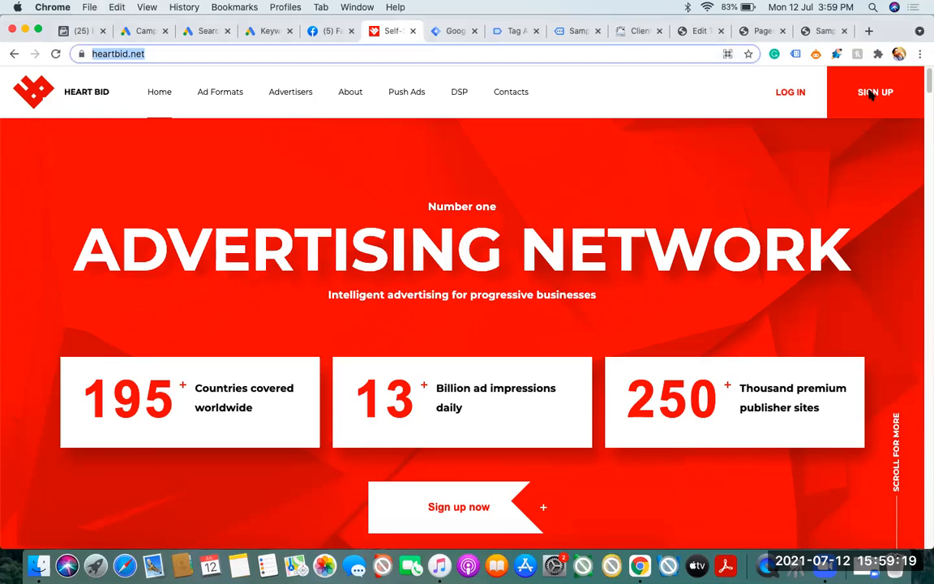
pyautogui.click(873, 94)
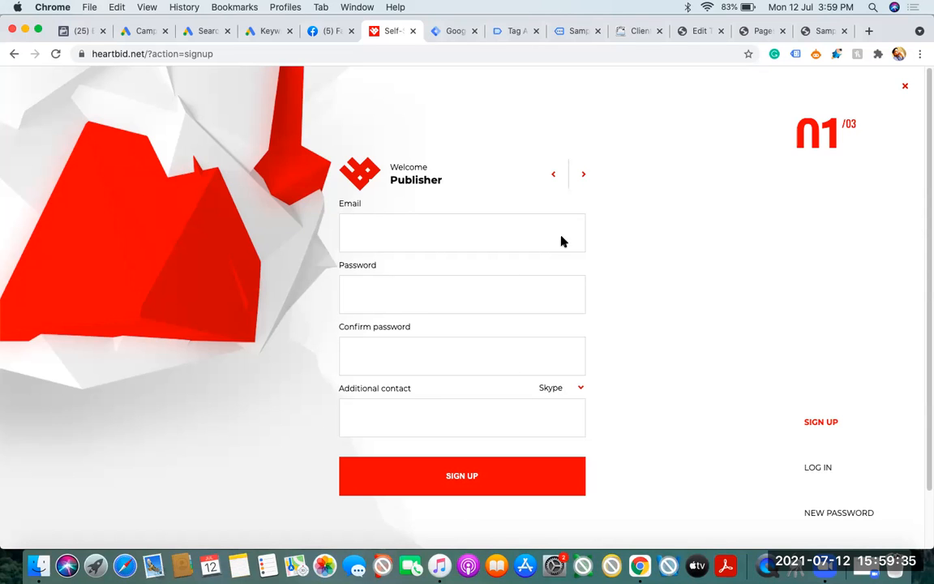
# Load anytravelsolutions.com in the Sample Page tab and open its Contact Us page
pyautogui.click(820, 32)
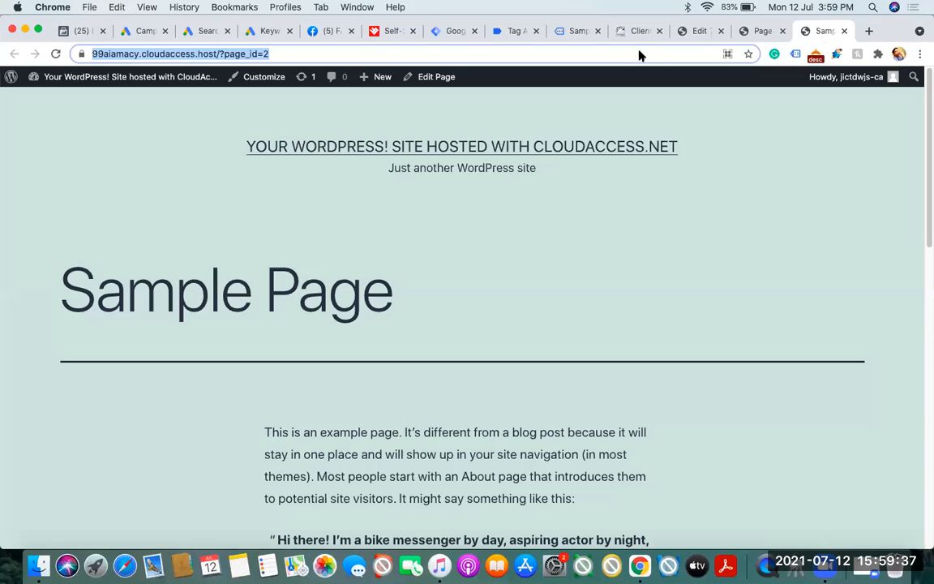
pyautogui.write('any')
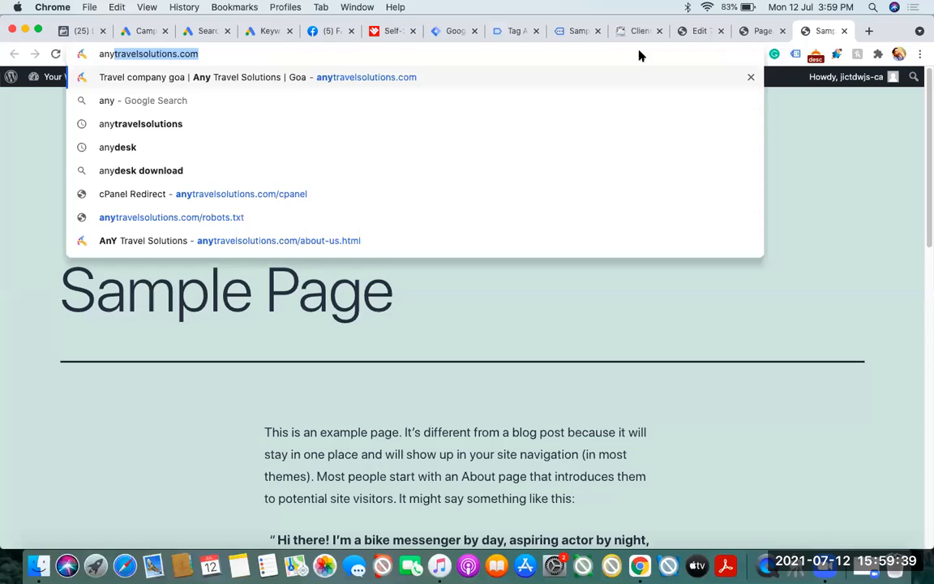
pyautogui.press('Return')
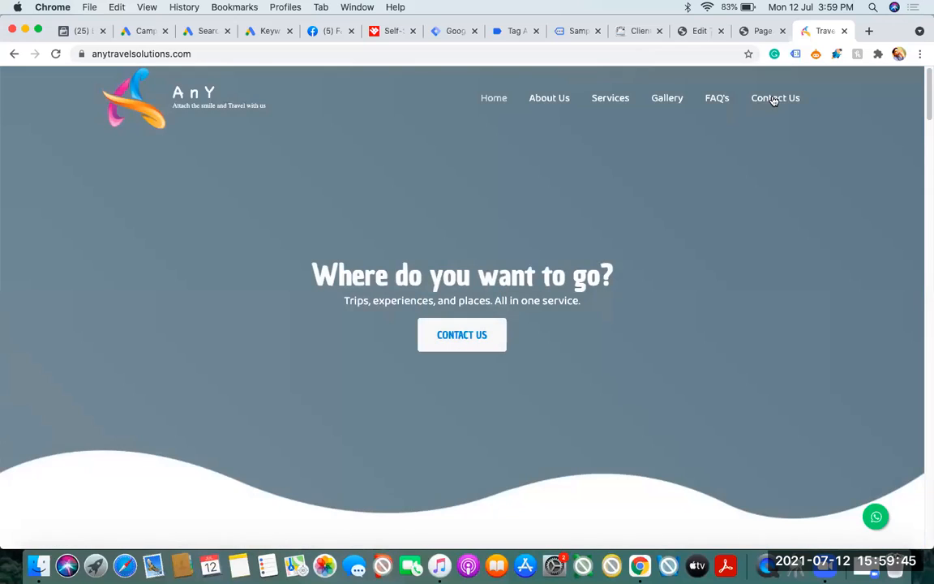
pyautogui.click(771, 98)
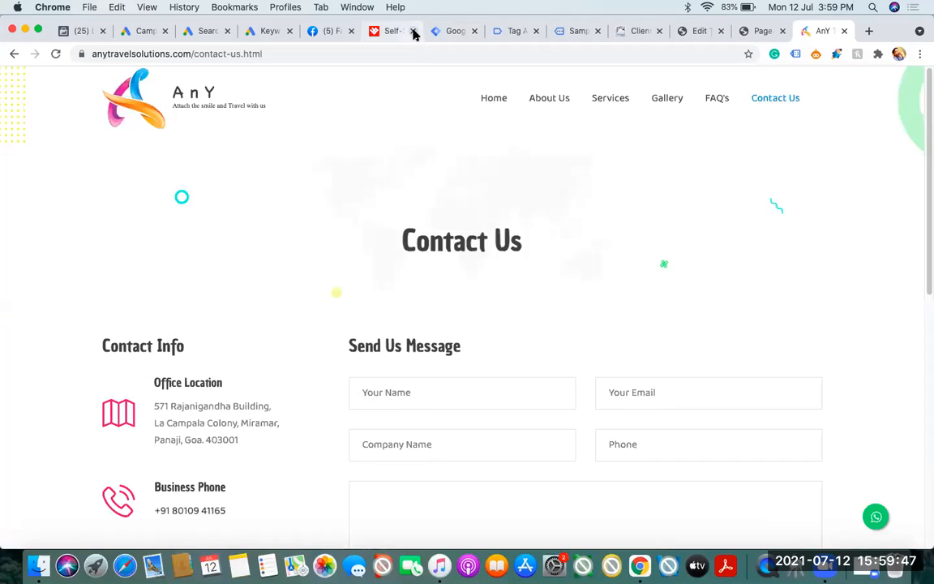
# Close the heartbid.net tab and examine the Send Us Message form's fields and submit control on the Contact Us page
pyautogui.click(412, 30)
pyautogui.moveTo(927, 130); pyautogui.dragTo(926, 212)
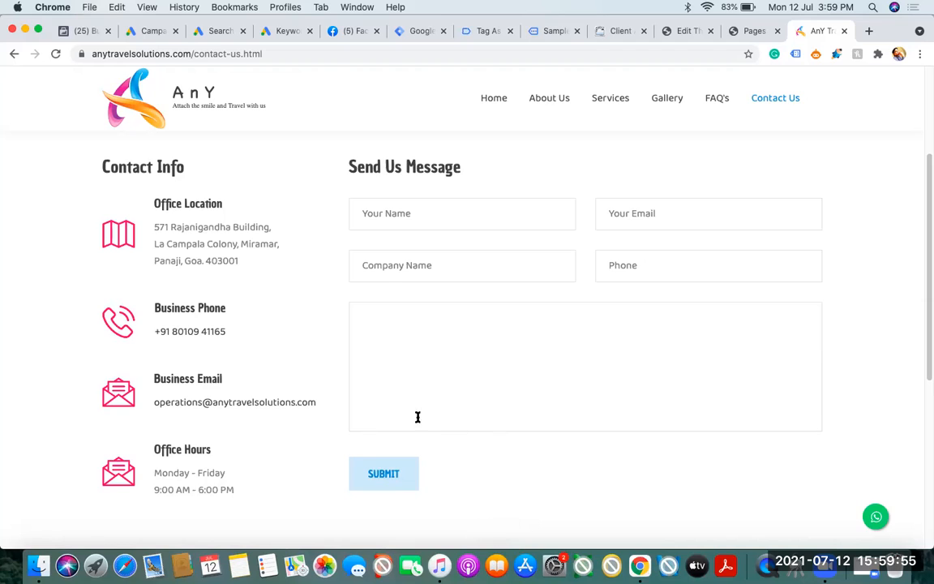
pyautogui.click(383, 474)
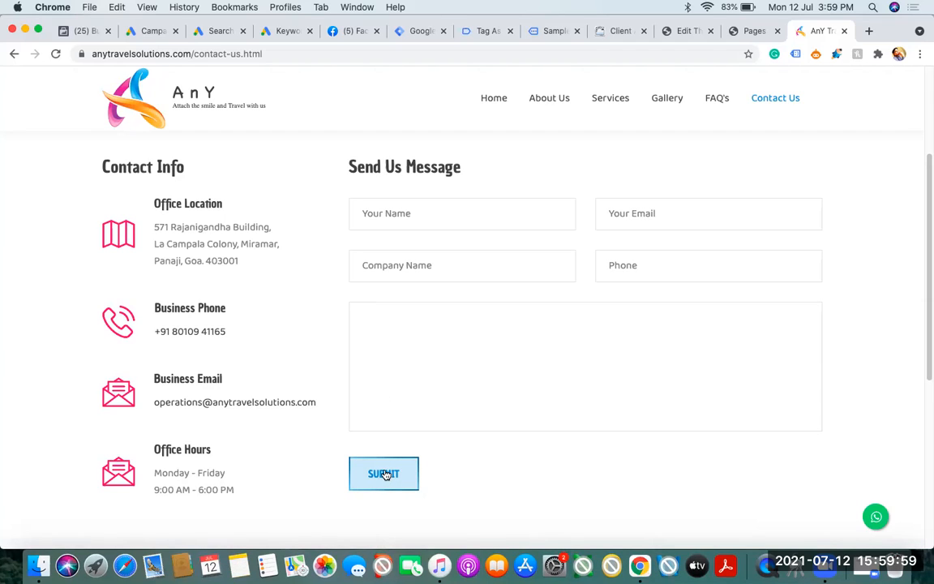
pyautogui.click(655, 212)
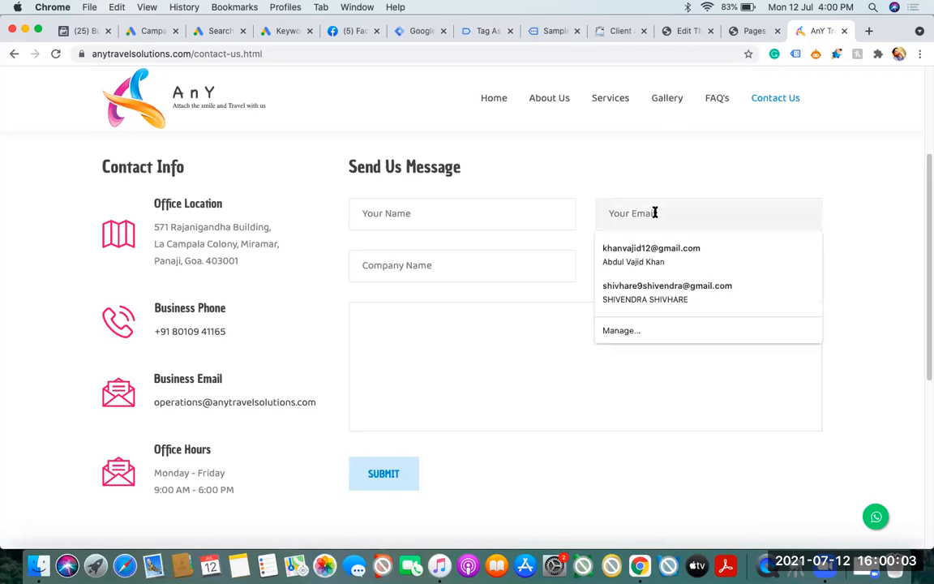
pyautogui.click(562, 492)
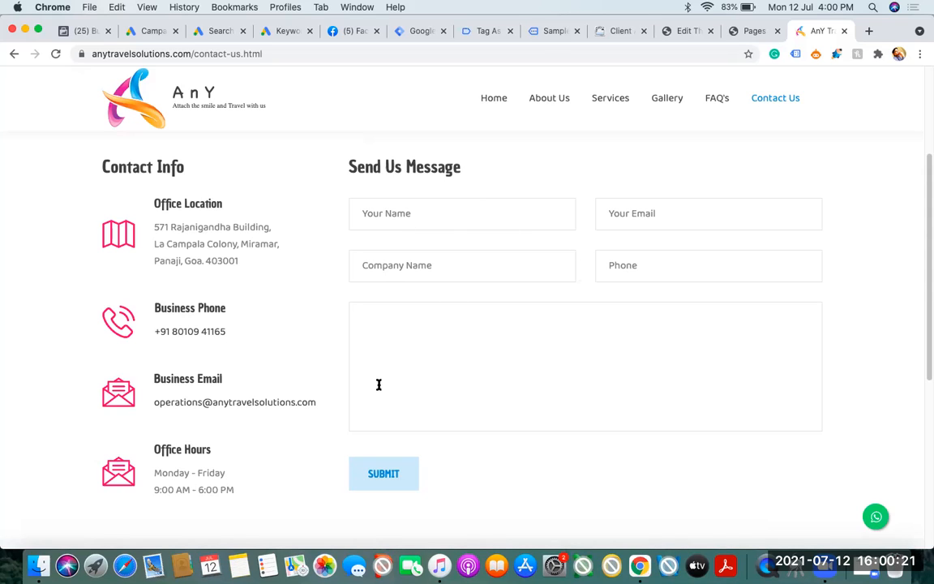
# Append /thanks to the contact page's address as a thank-you page example without loading it, and return to the Tag Manager workspace
pyautogui.click(284, 55)
pyautogui.click(286, 54)
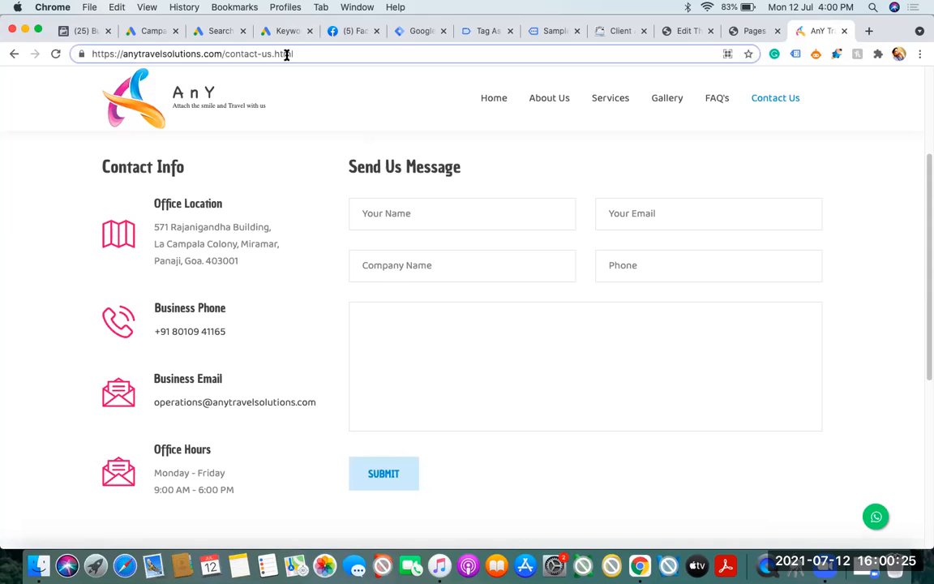
pyautogui.write('/thanks')
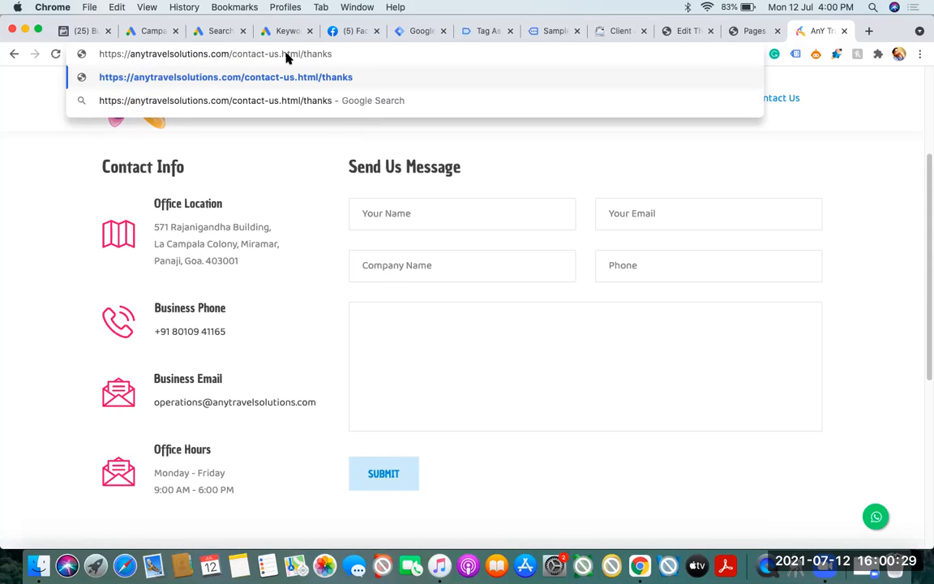
pyautogui.moveTo(305, 51); pyautogui.dragTo(359, 54)
pyautogui.moveTo(359, 54); pyautogui.dragTo(91, 58)
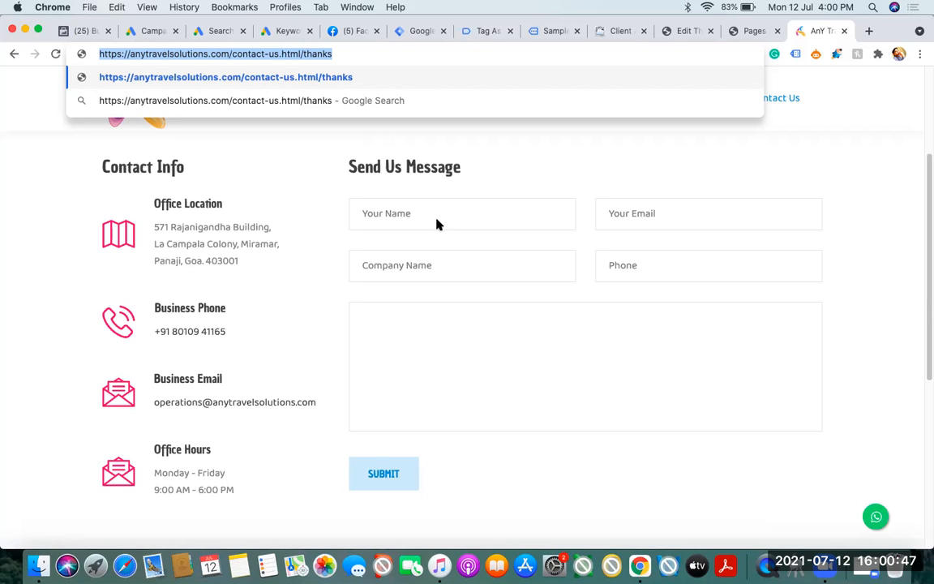
pyautogui.click(410, 34)
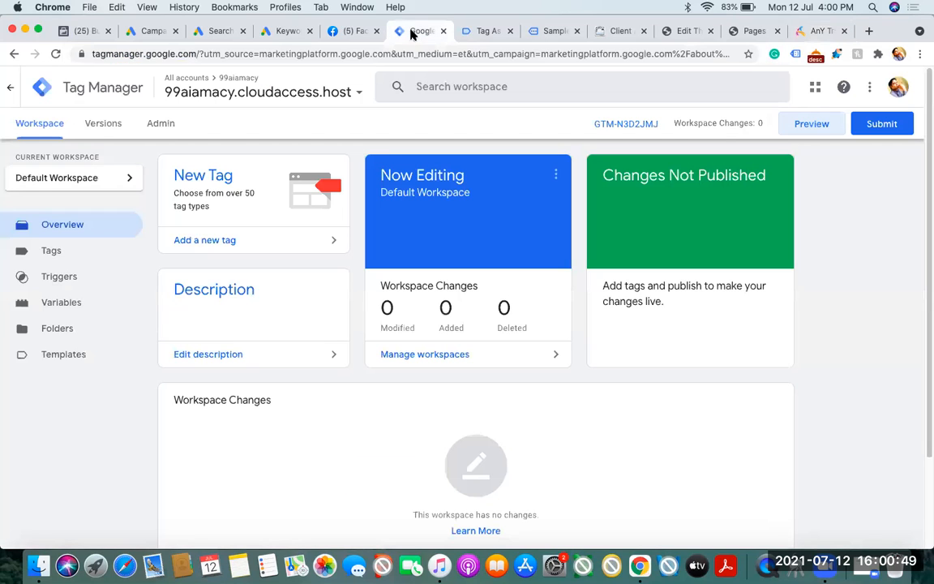
# Open the workspace's variables, look over the phone, email and office location entries on the Contact Us page, and return to Tag Manager
pyautogui.click(82, 301)
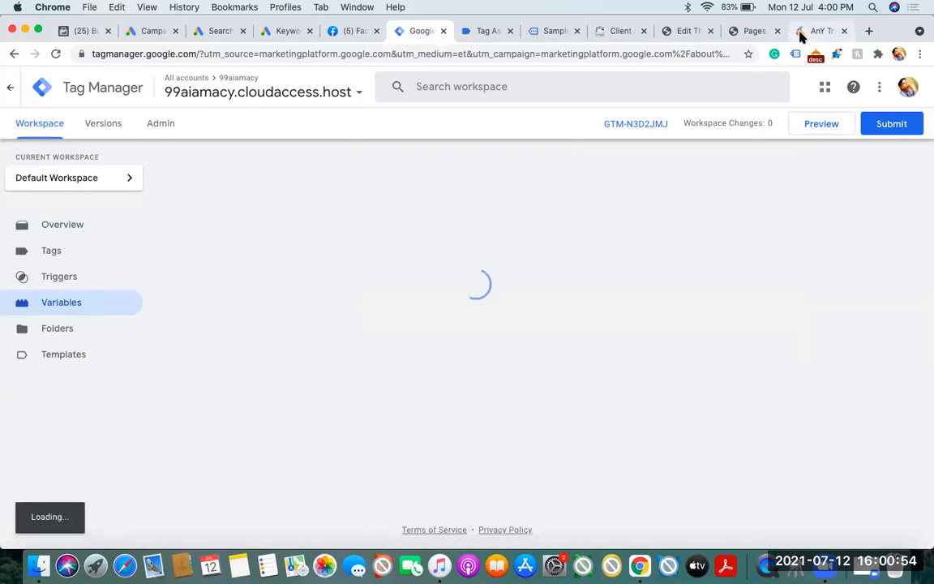
pyautogui.click(799, 30)
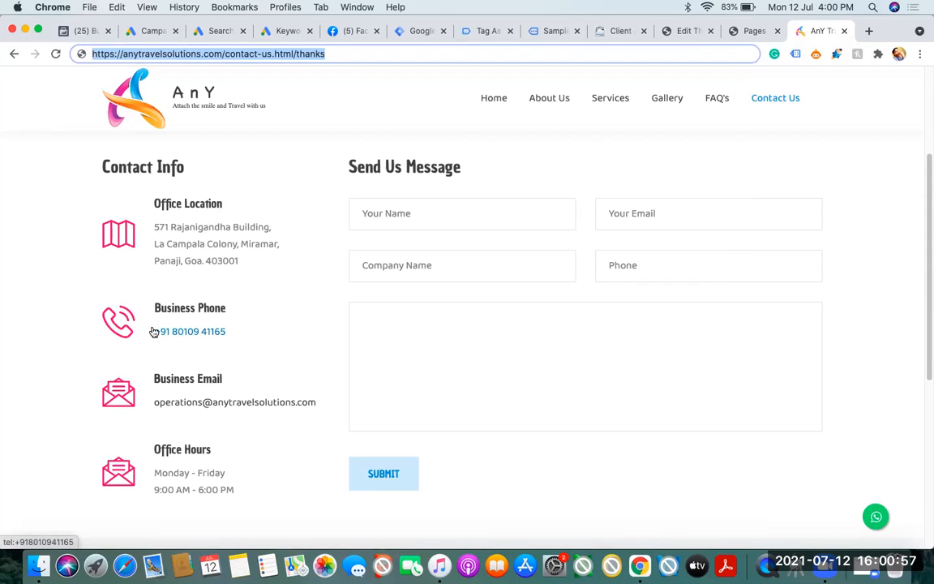
pyautogui.moveTo(154, 331); pyautogui.dragTo(249, 330)
pyautogui.moveTo(154, 402); pyautogui.dragTo(340, 428)
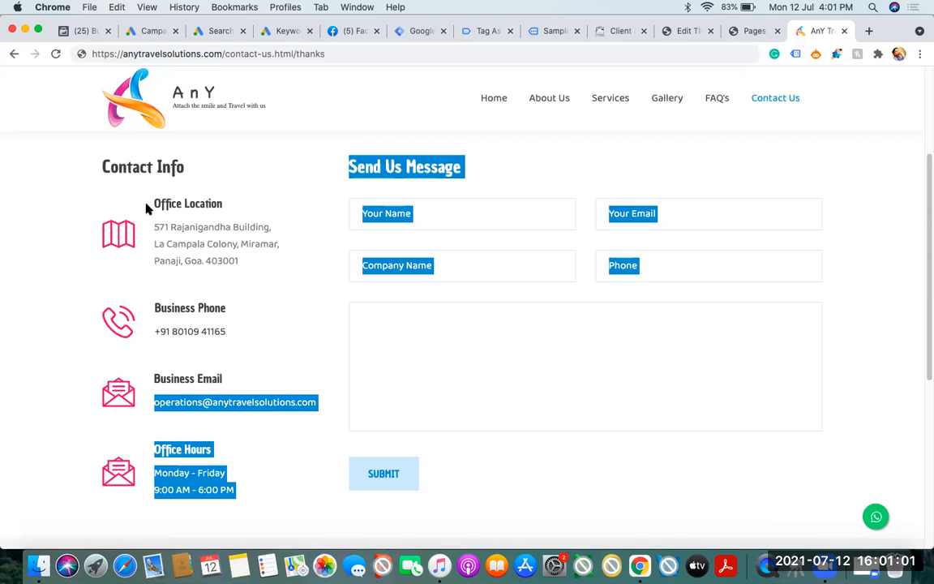
pyautogui.moveTo(153, 204); pyautogui.dragTo(233, 206)
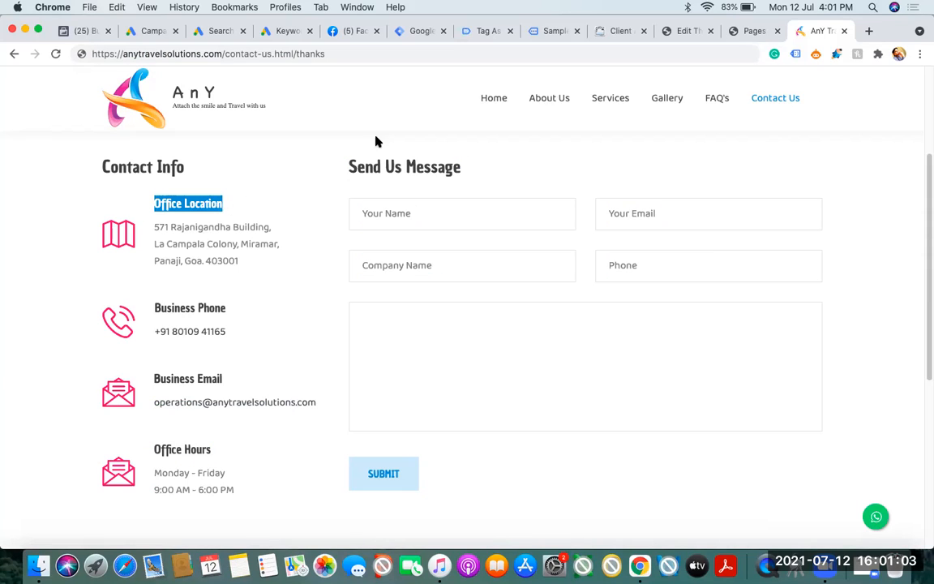
pyautogui.click(542, 37)
pyautogui.click(485, 32)
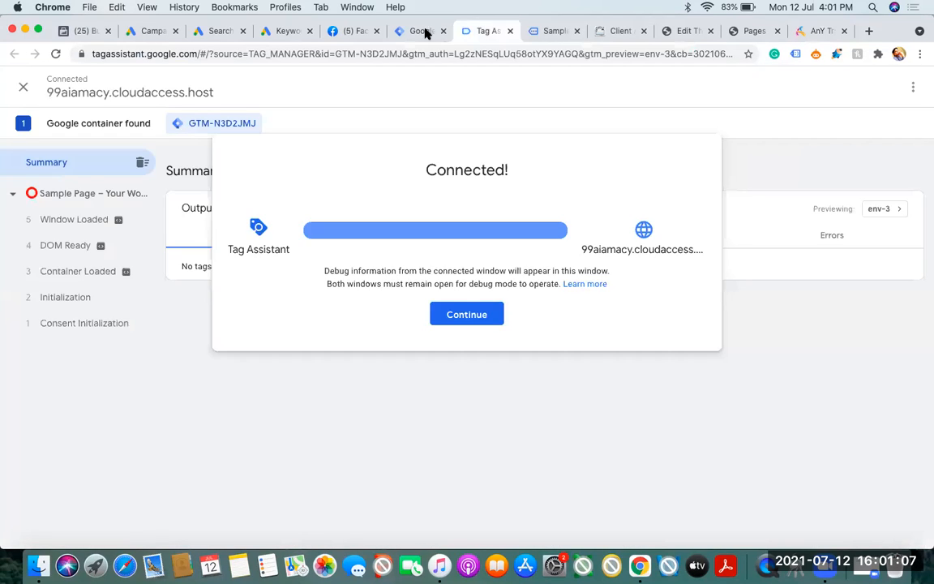
pyautogui.click(423, 30)
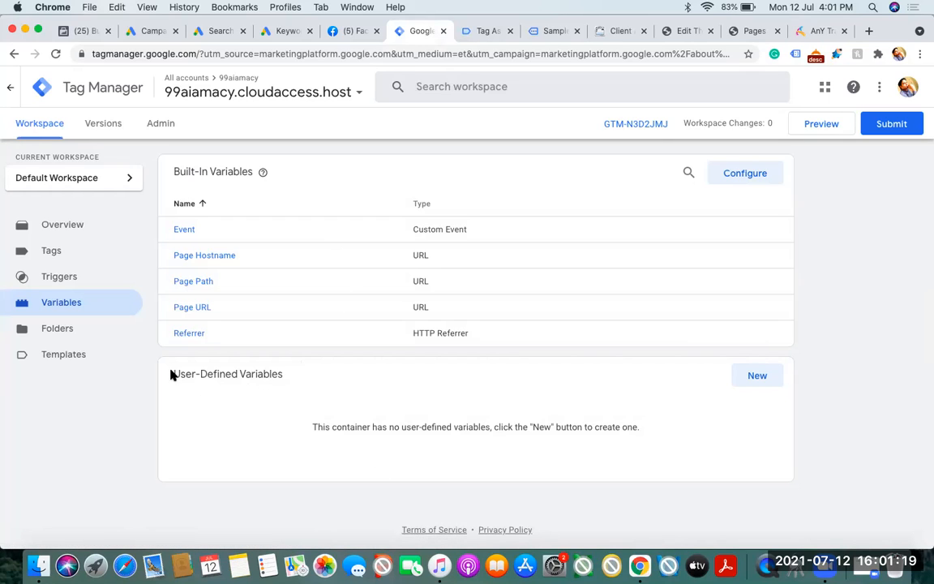
# Examine the user-defined and built-in variables alongside the page path in the Contact Us page's address
pyautogui.moveTo(176, 374); pyautogui.dragTo(263, 393)
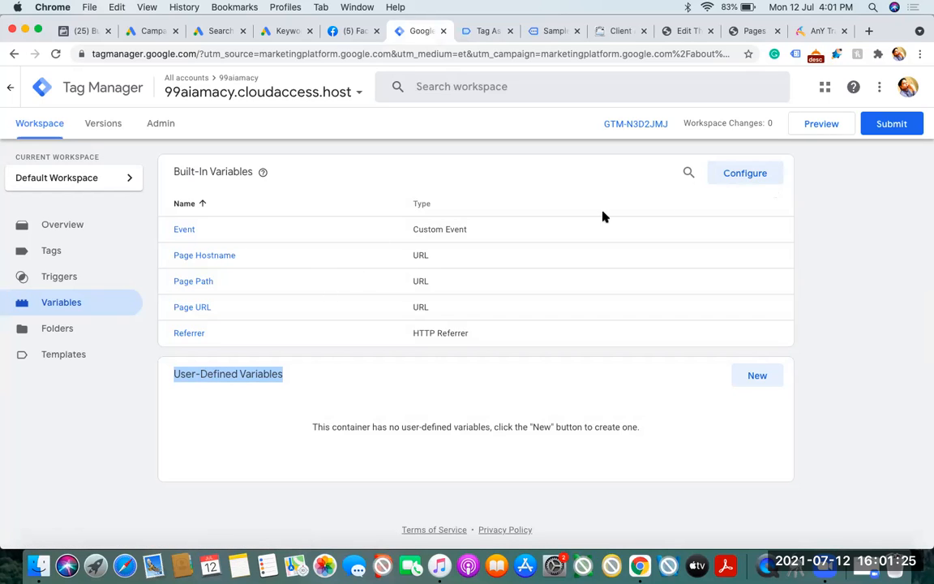
pyautogui.click(818, 30)
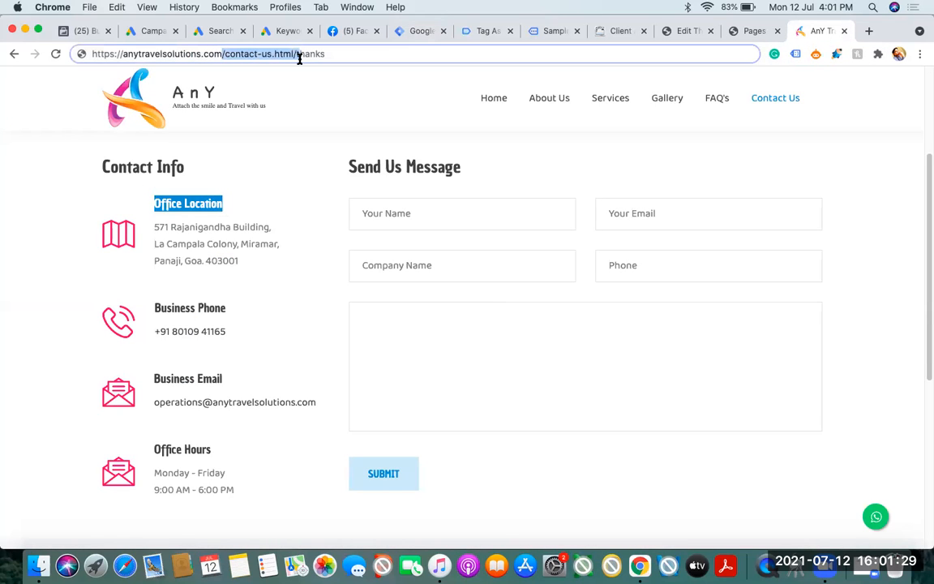
pyautogui.click(417, 32)
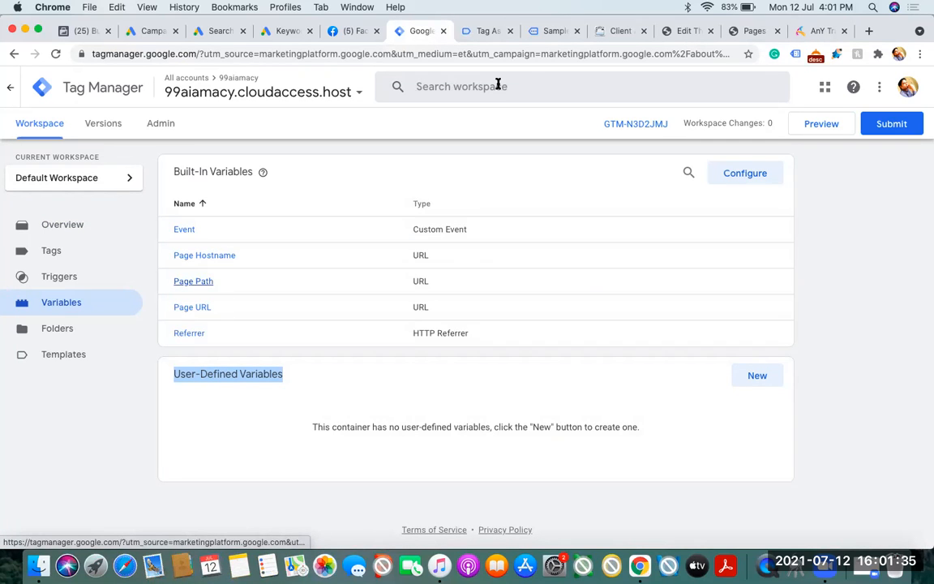
pyautogui.click(809, 30)
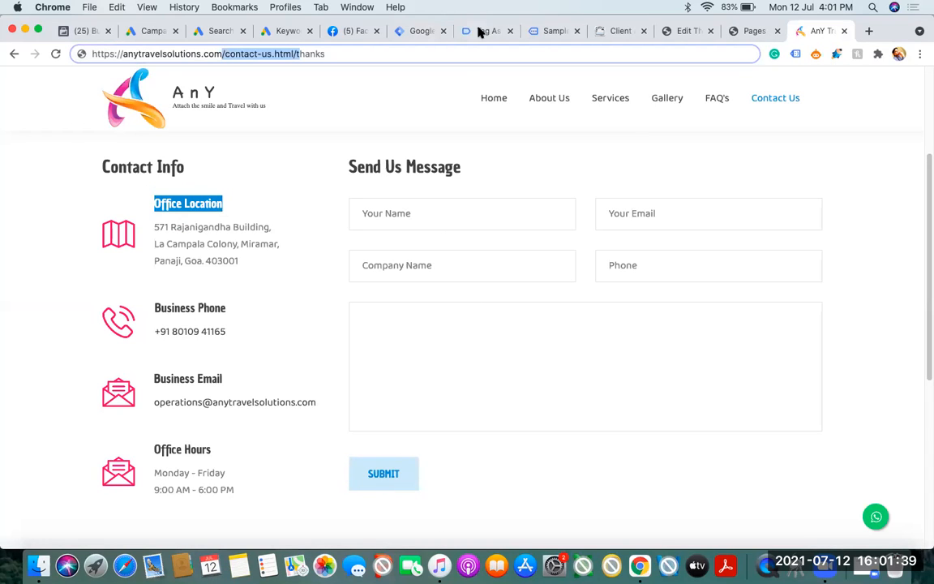
pyautogui.click(411, 30)
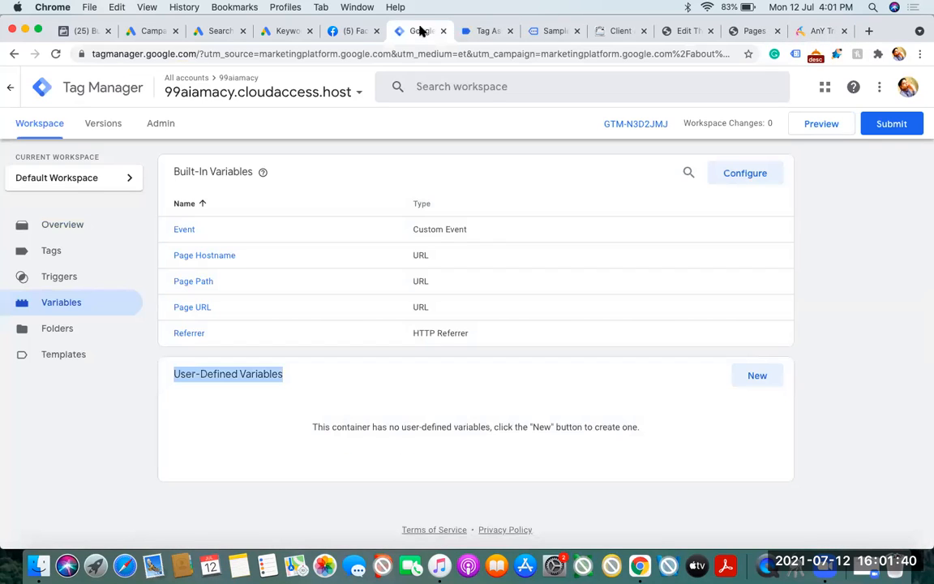
# Close the Tag Assistant tab and open the built-in variables configuration at the Clicks group
pyautogui.click(509, 30)
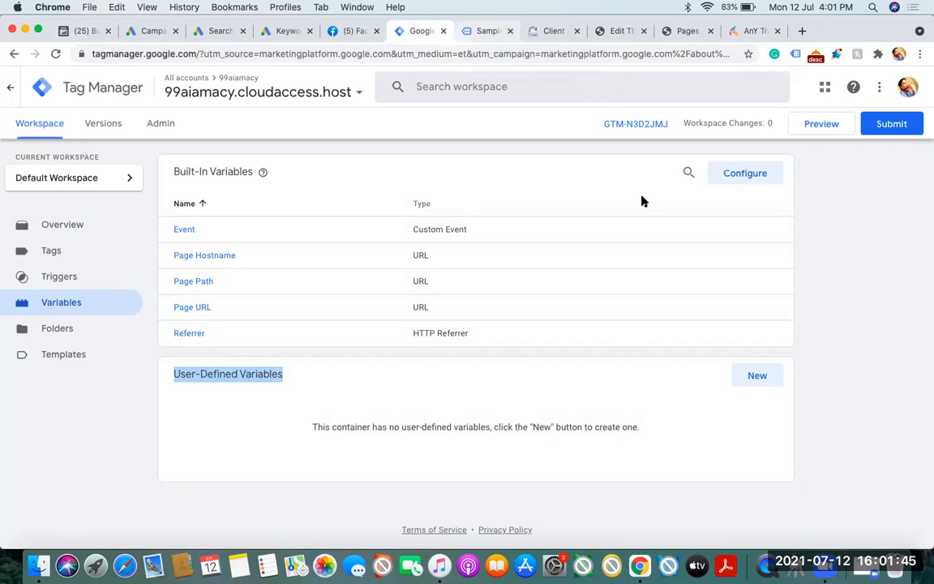
pyautogui.click(853, 245)
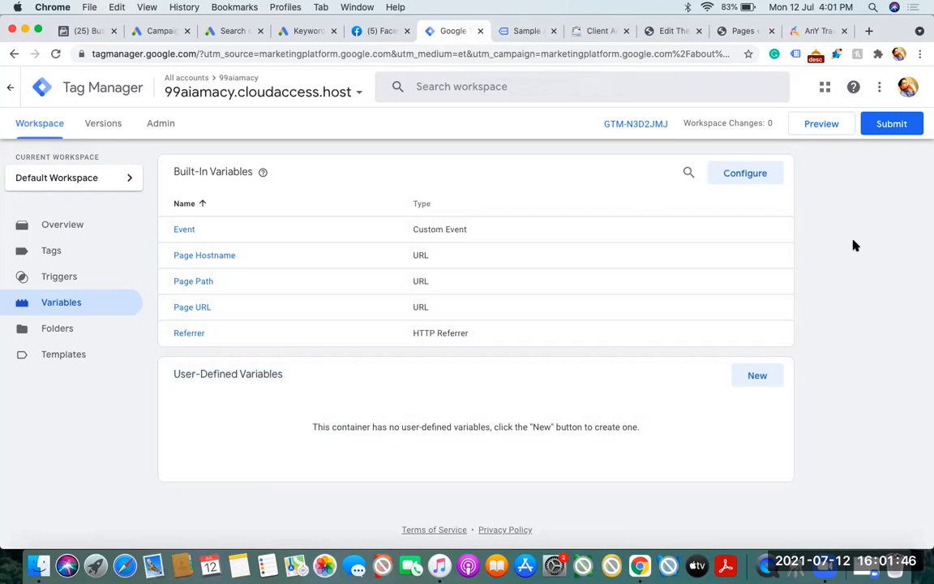
pyautogui.click(746, 174)
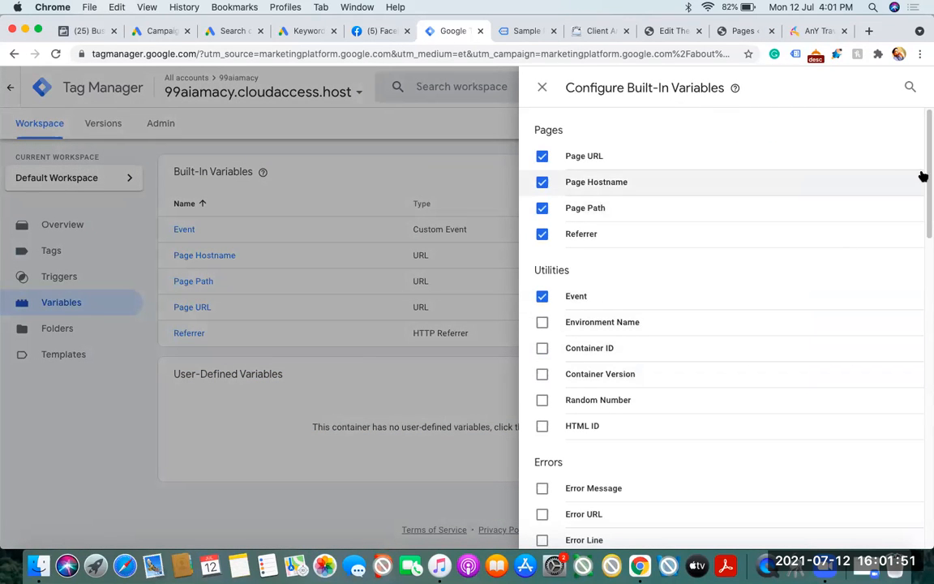
pyautogui.moveTo(925, 178); pyautogui.dragTo(924, 281)
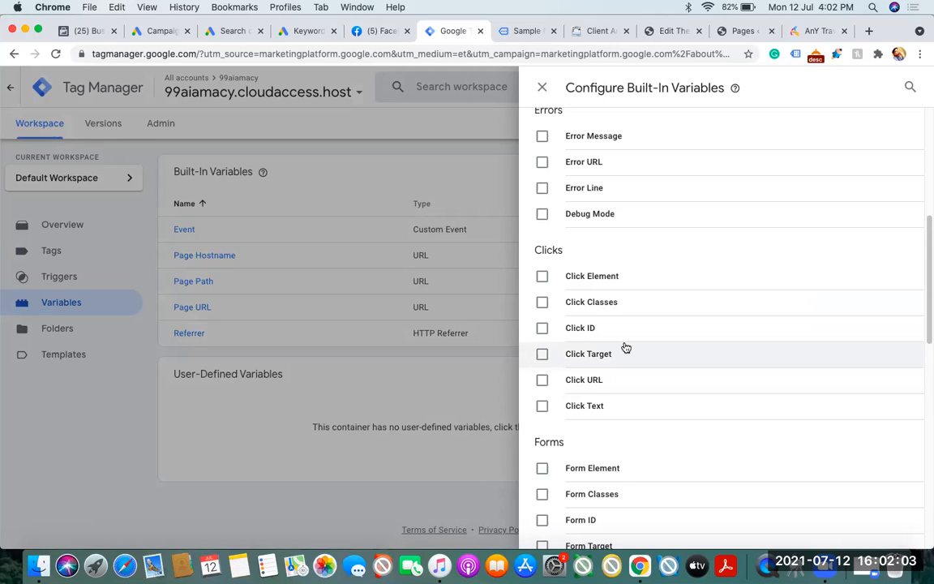
# Enable the built-in variables Click Element, Click Classes, Click ID, Click Target, Click URL and Click Text, and close the configuration
pyautogui.click(542, 277)
pyautogui.click(542, 303)
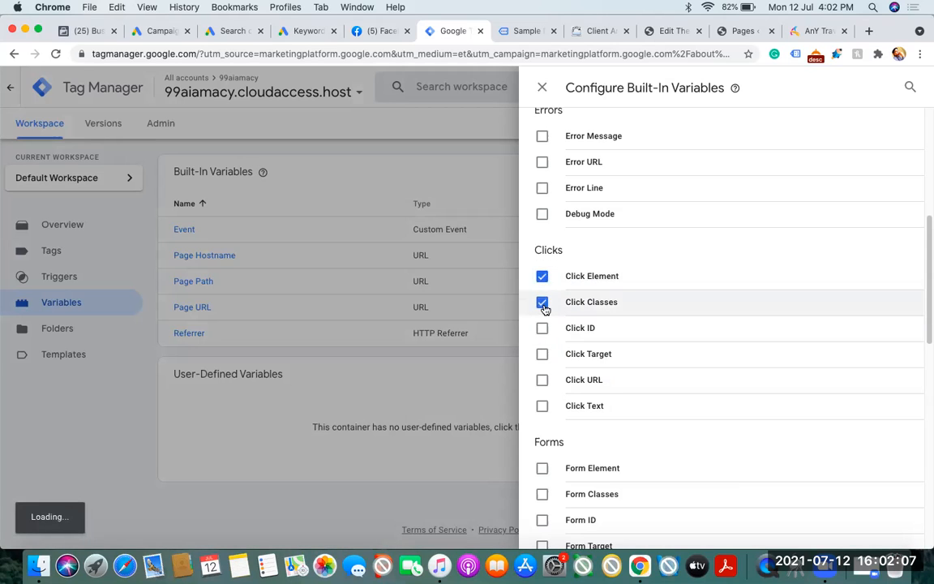
pyautogui.click(542, 328)
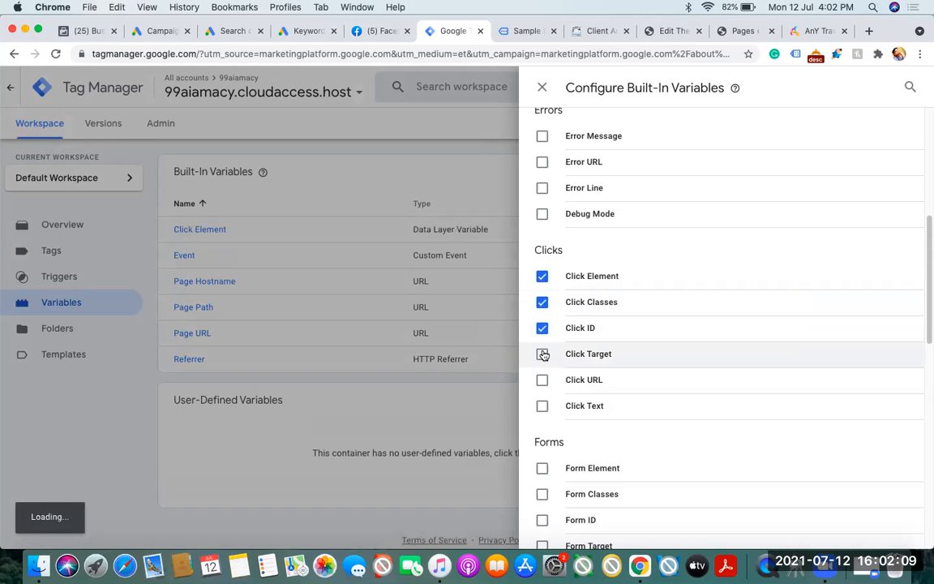
pyautogui.click(542, 354)
pyautogui.click(542, 381)
pyautogui.click(542, 406)
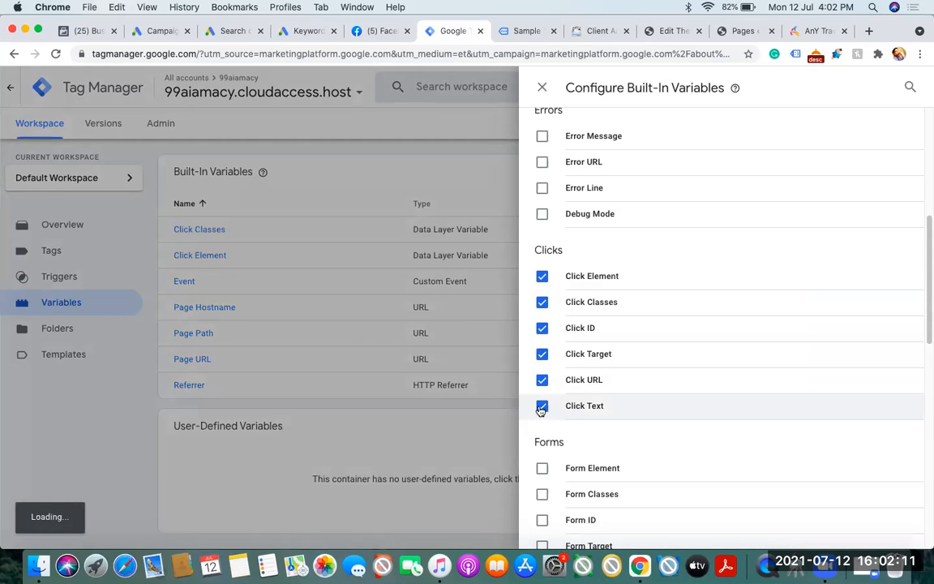
pyautogui.click(90, 437)
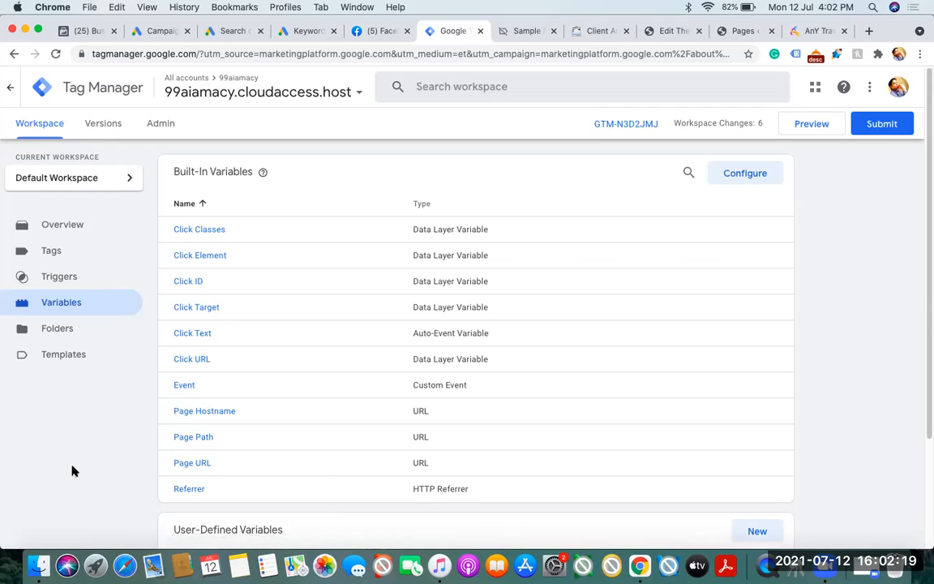
# Start a new trigger in the container and name it "anytravel contact us page"
pyautogui.click(66, 280)
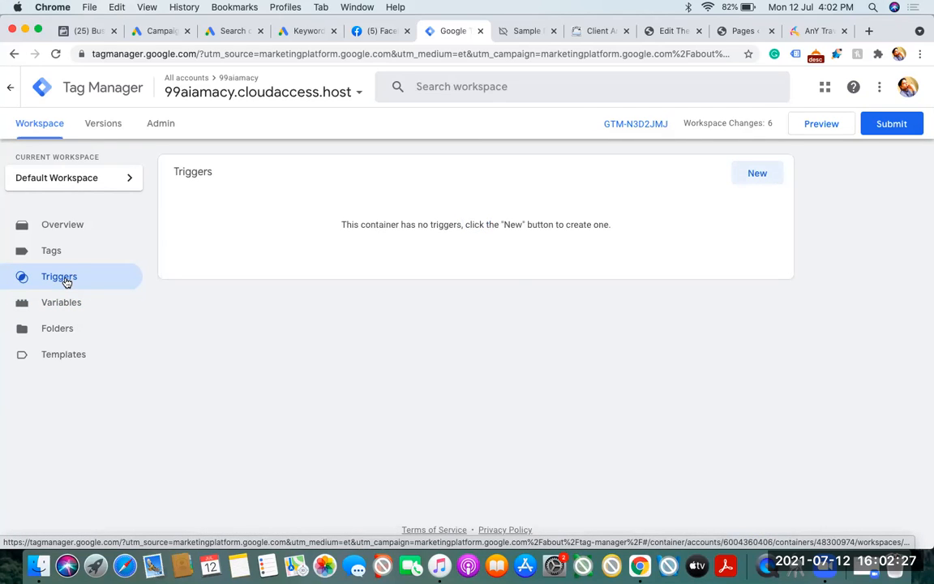
pyautogui.click(758, 174)
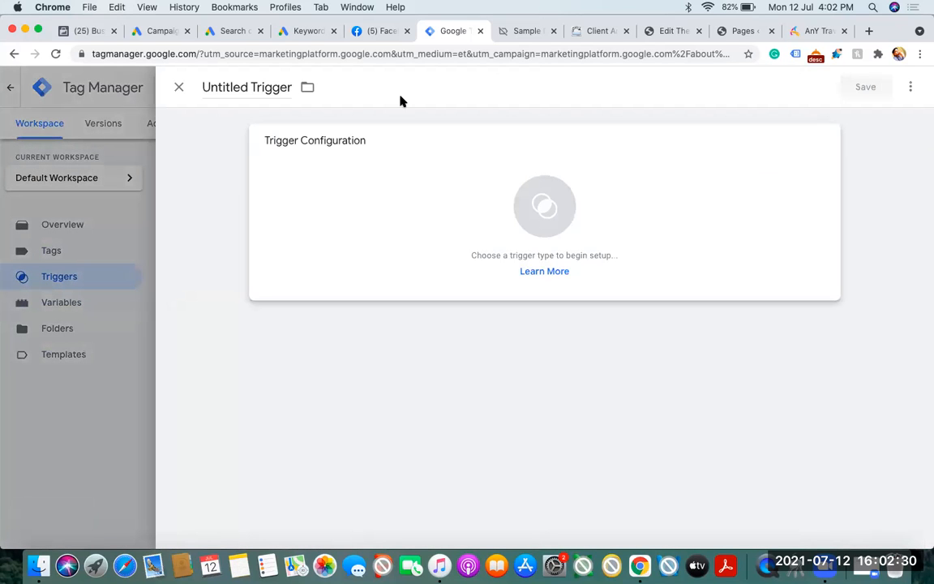
pyautogui.click(259, 88)
pyautogui.click(813, 31)
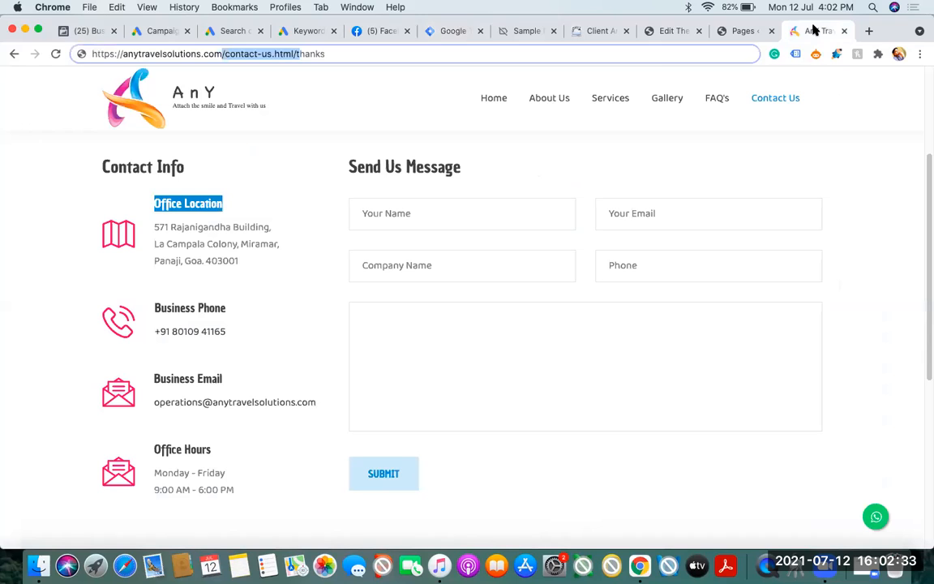
pyautogui.click(451, 31)
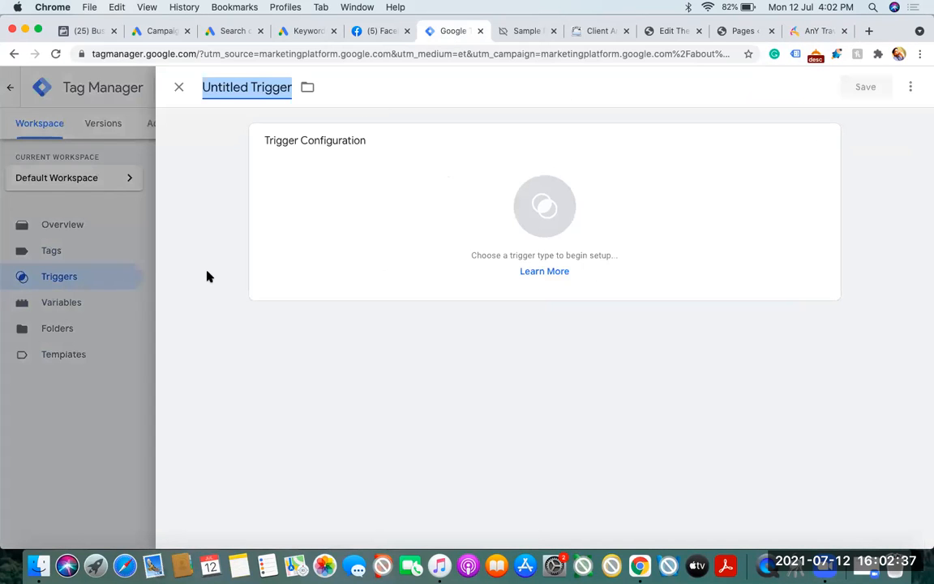
pyautogui.write('anytravel ')
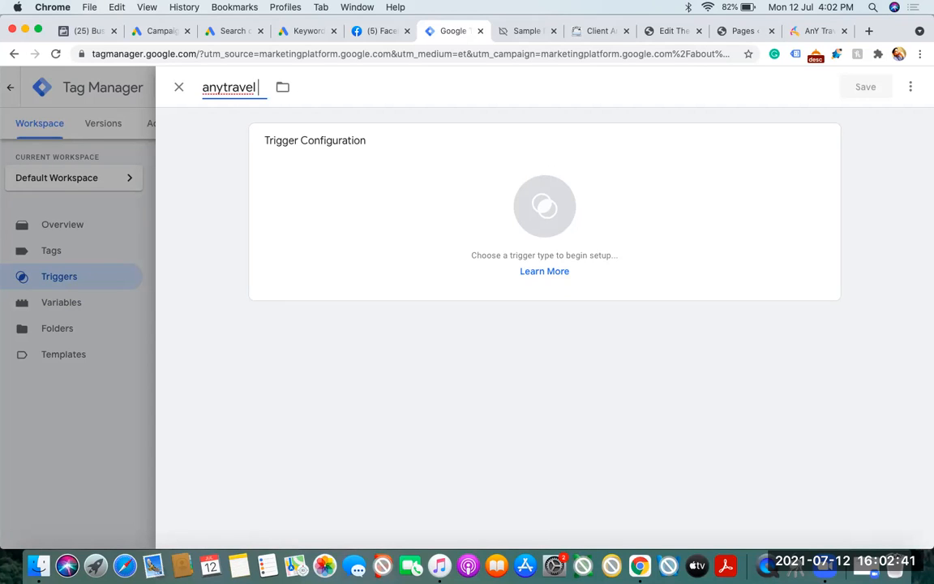
pyautogui.write('contac')
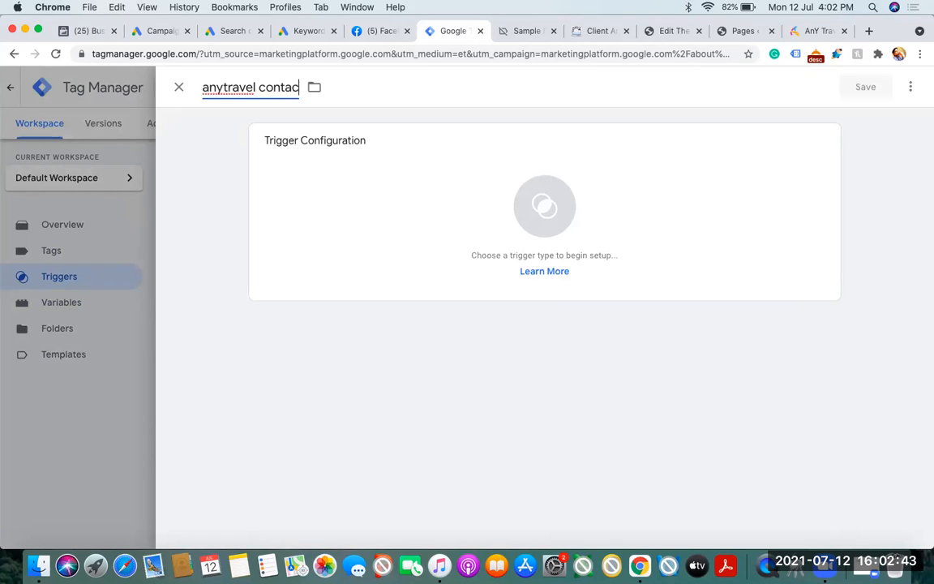
pyautogui.write('t us page')
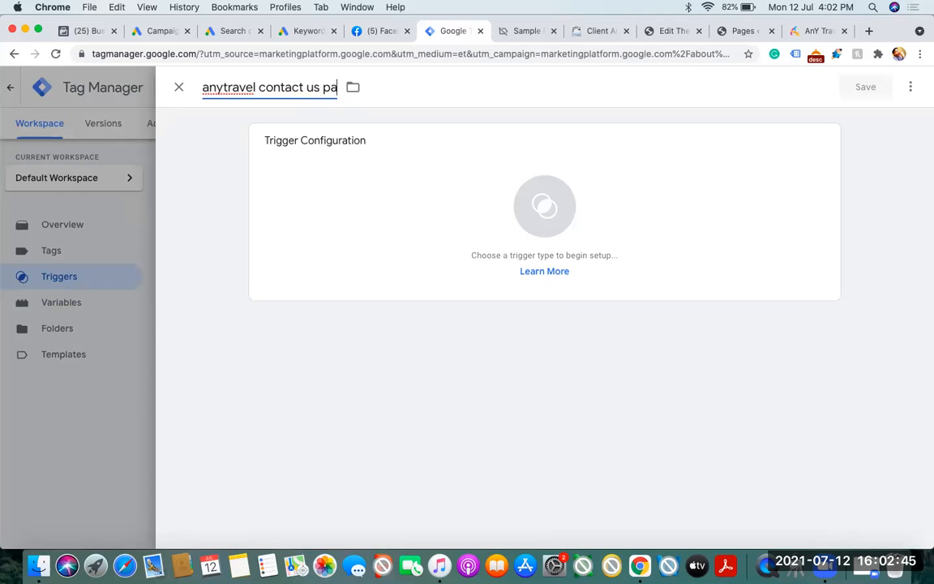
pyautogui.click(794, 166)
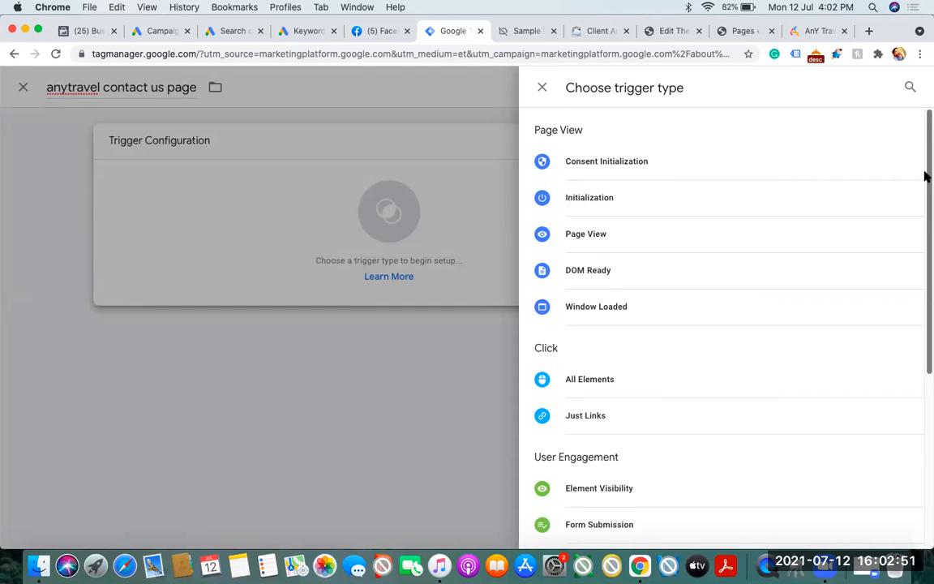
pyautogui.moveTo(927, 175); pyautogui.dragTo(923, 269)
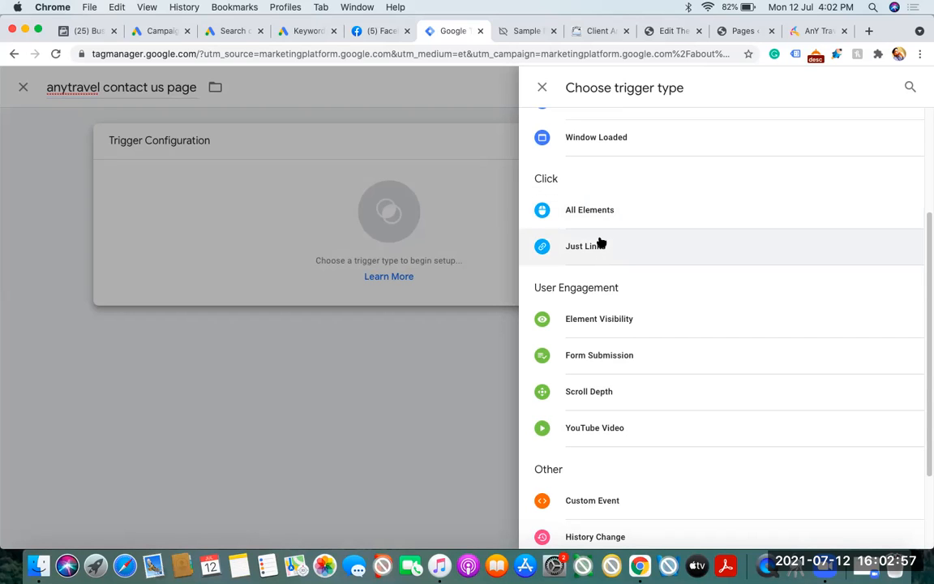
pyautogui.click(811, 31)
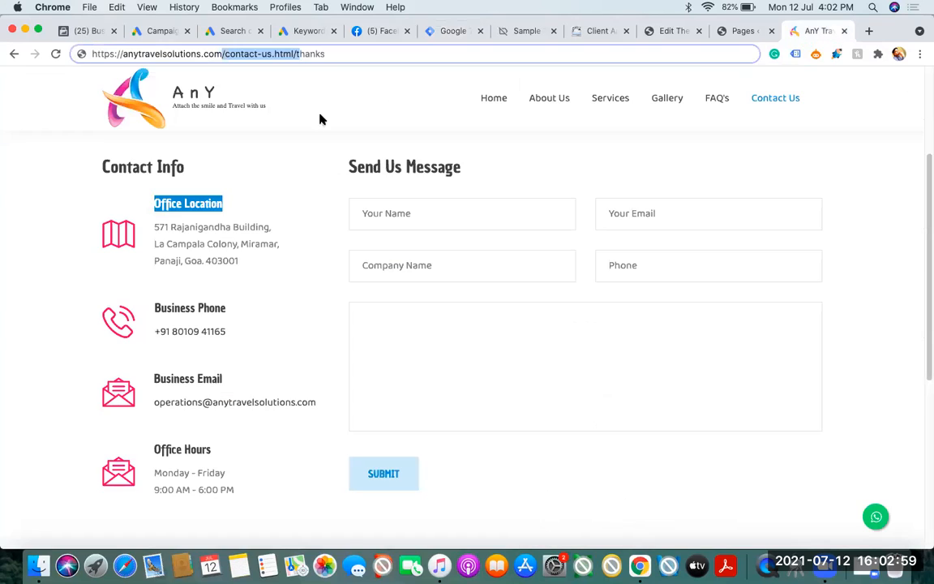
pyautogui.click(296, 53)
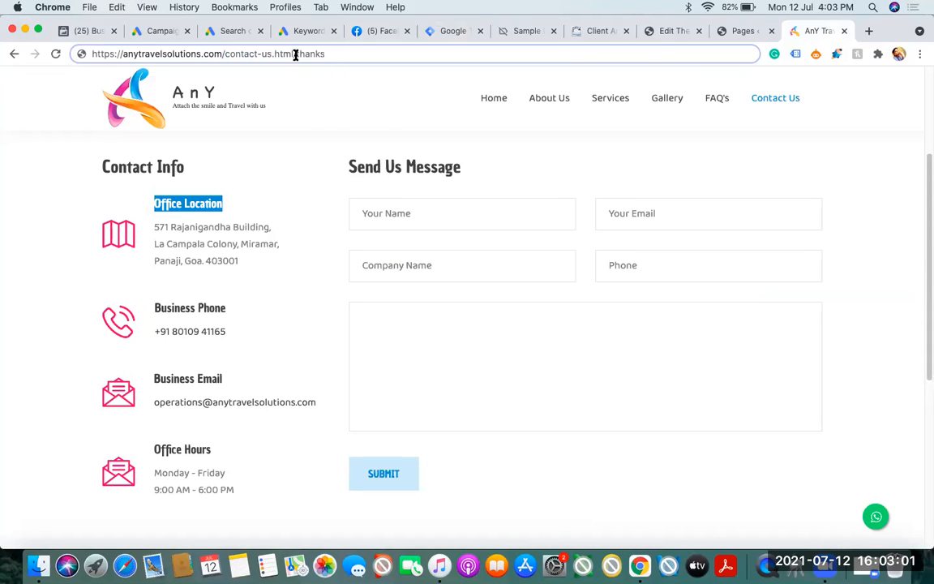
pyautogui.moveTo(346, 55); pyautogui.dragTo(360, 55)
pyautogui.press('BackSpace')
pyautogui.hotkey('shift', 'Left')
pyautogui.press('super+a')
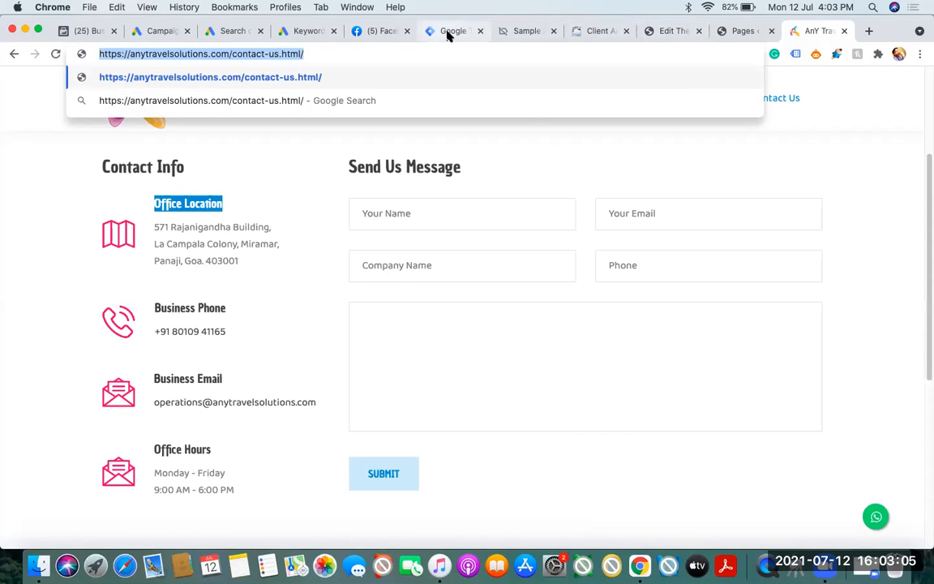
# Set the trigger's type to Page View and go back to the Contact Us page
pyautogui.click(448, 33)
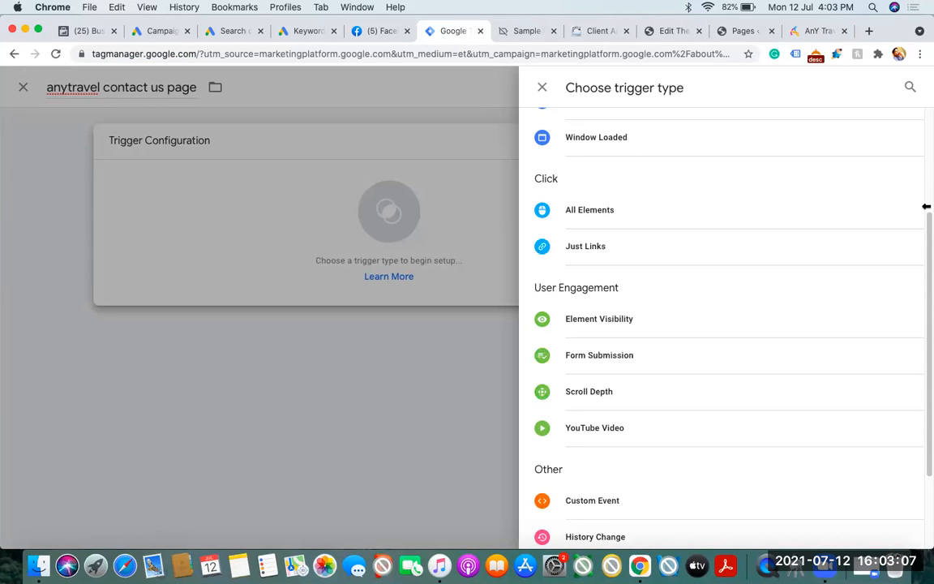
pyautogui.moveTo(926, 241); pyautogui.dragTo(923, 146)
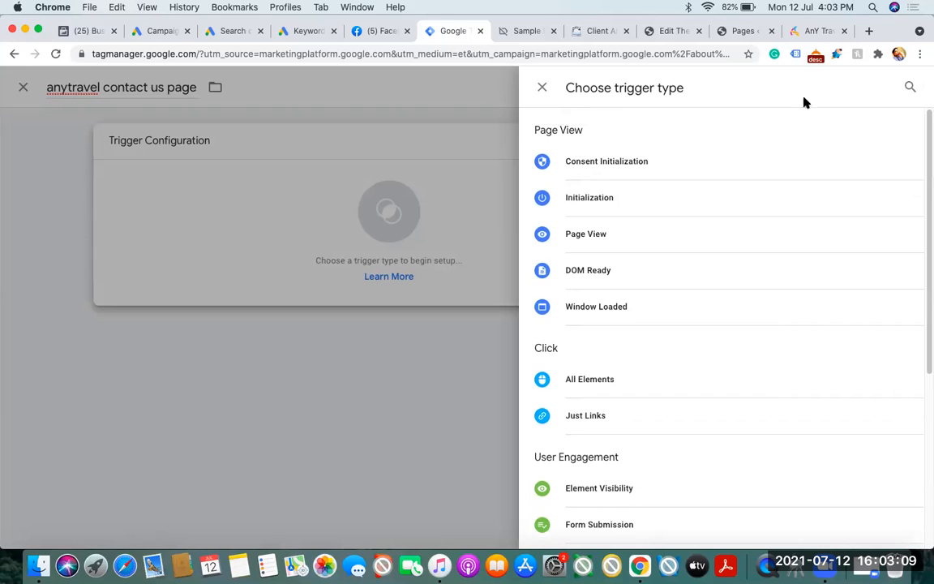
pyautogui.click(591, 237)
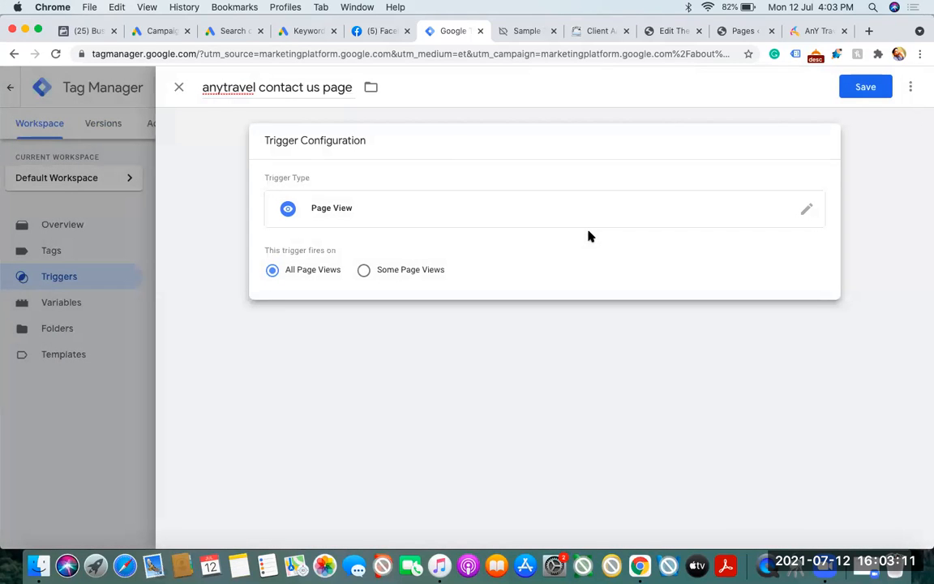
pyautogui.click(808, 30)
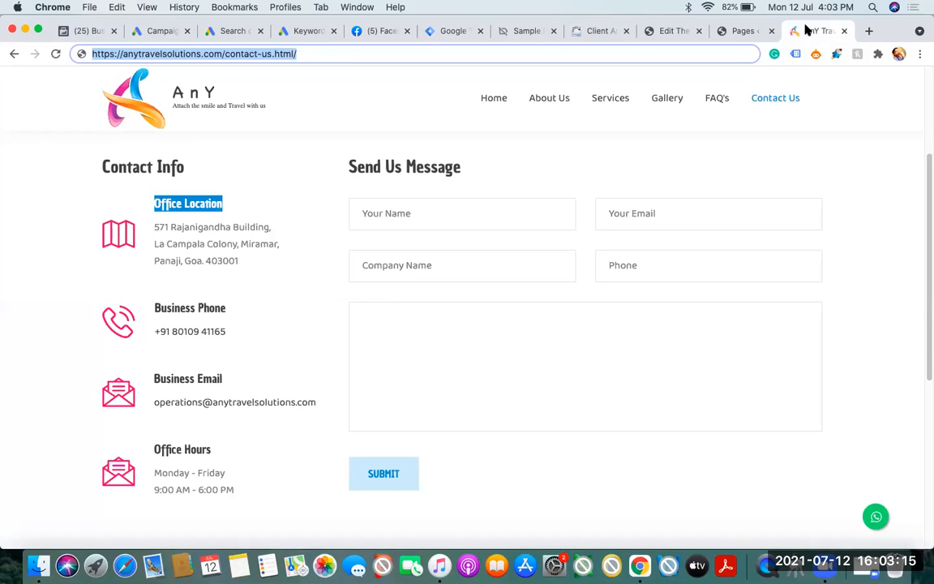
# Look over the Contact Us page down to its footer, alongside the trigger's page view firing options
pyautogui.click(306, 54)
pyautogui.click(455, 31)
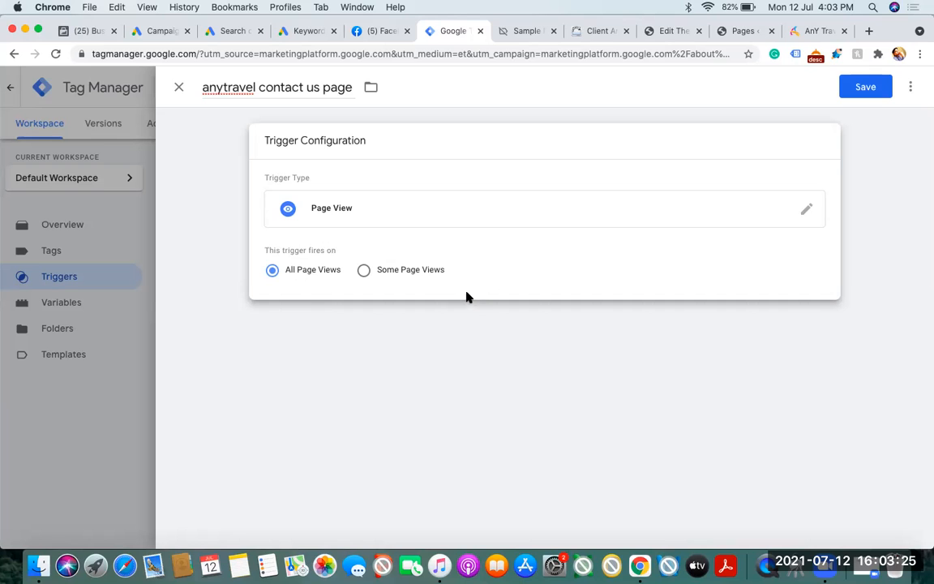
pyautogui.click(804, 34)
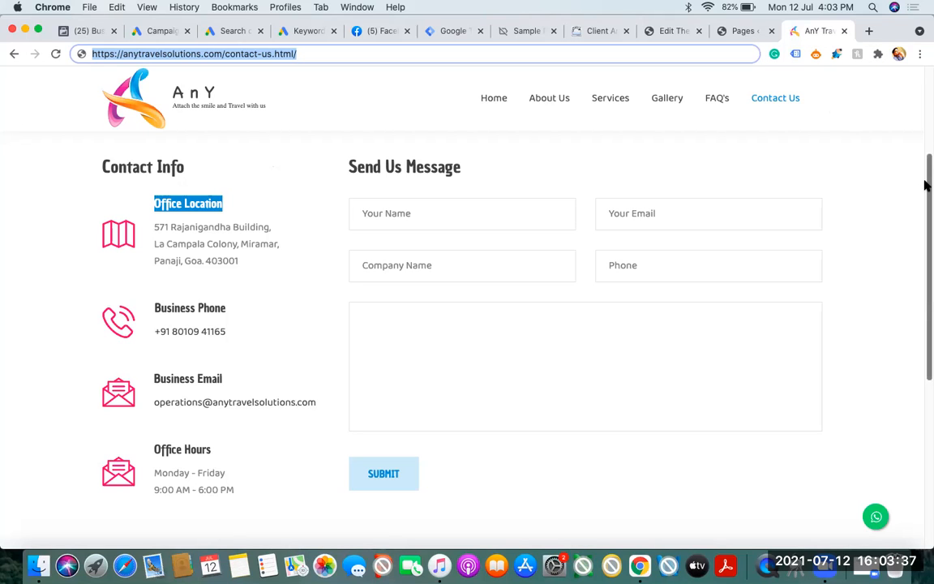
pyautogui.moveTo(925, 184); pyautogui.dragTo(925, 390)
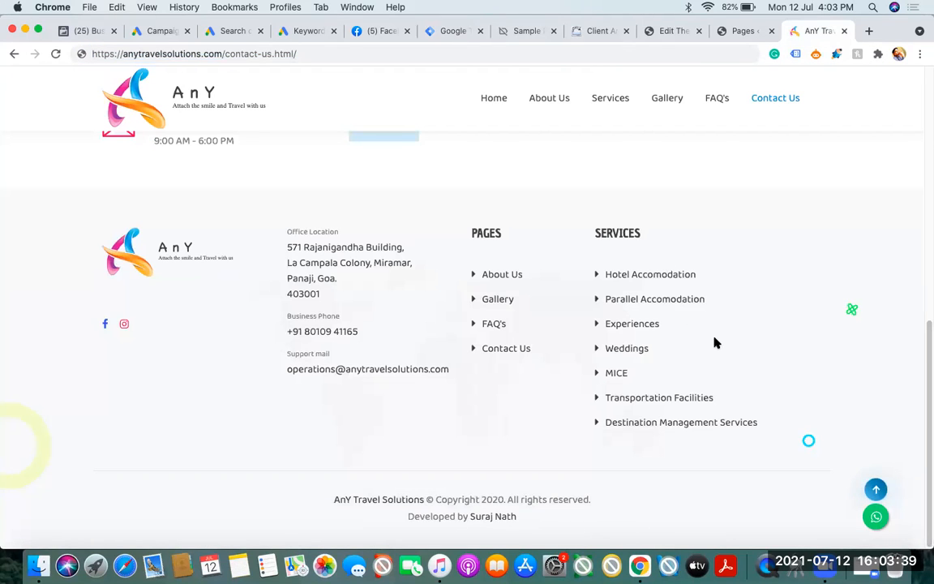
pyautogui.click(441, 35)
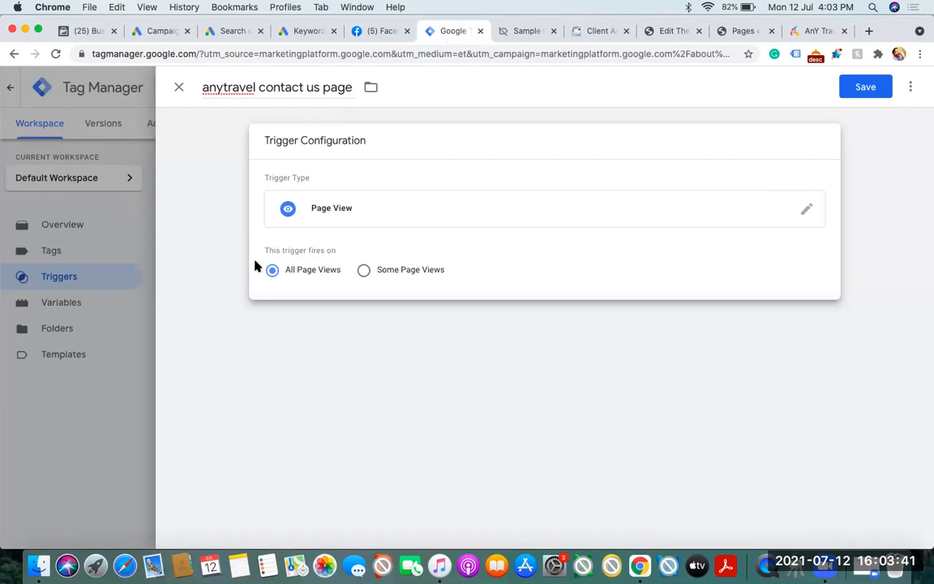
pyautogui.click(817, 31)
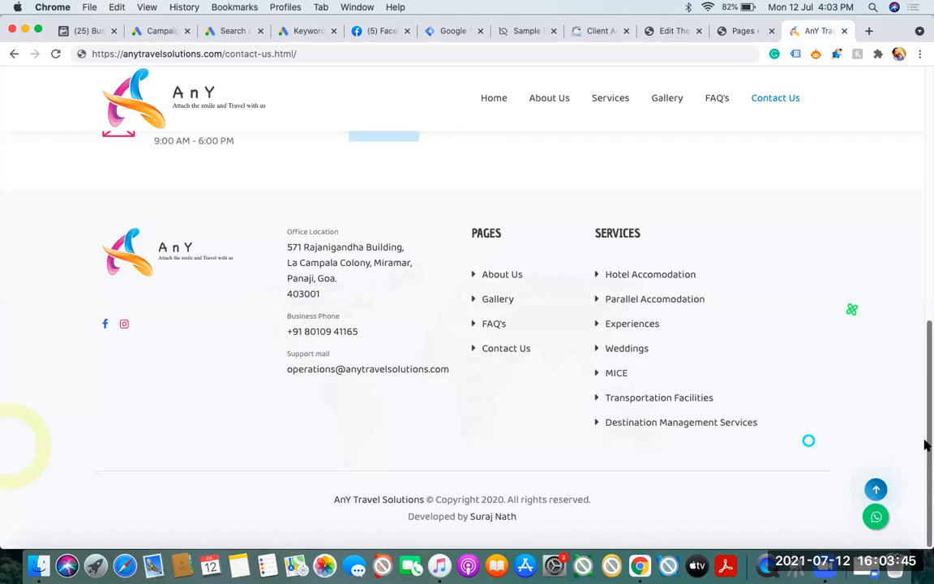
pyautogui.moveTo(924, 443); pyautogui.dragTo(923, 186)
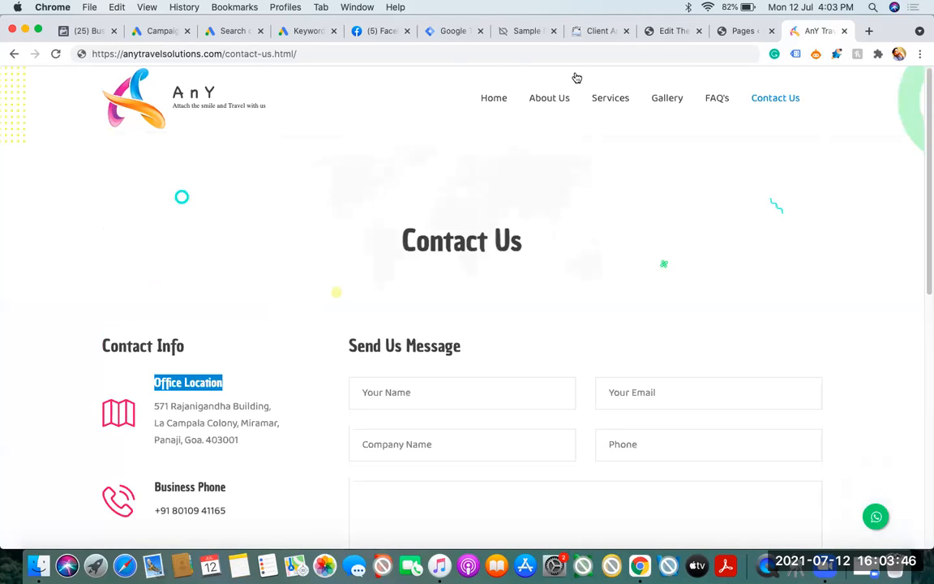
# Set the anytravel contact us page trigger to fire on Some Page Views
pyautogui.click(433, 33)
pyautogui.click(363, 272)
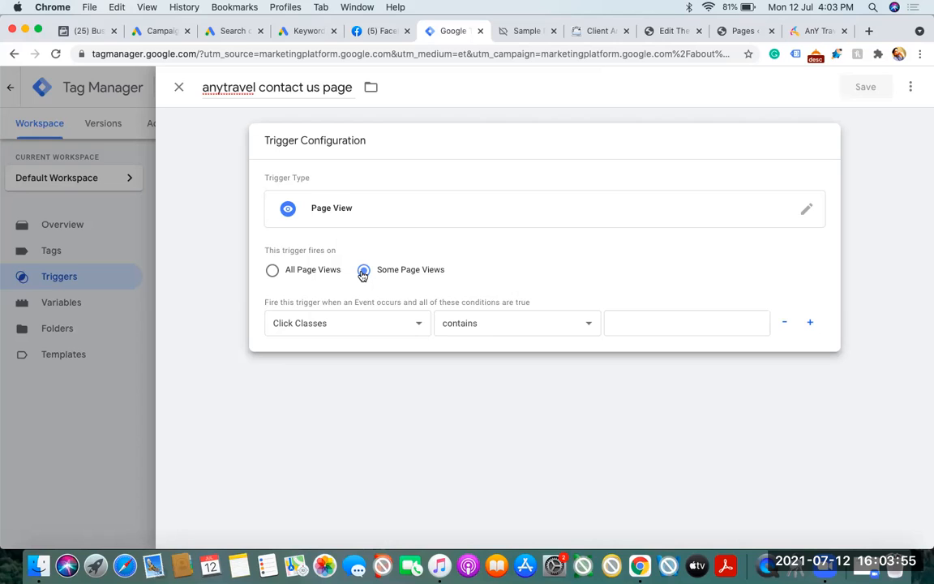
pyautogui.click(272, 272)
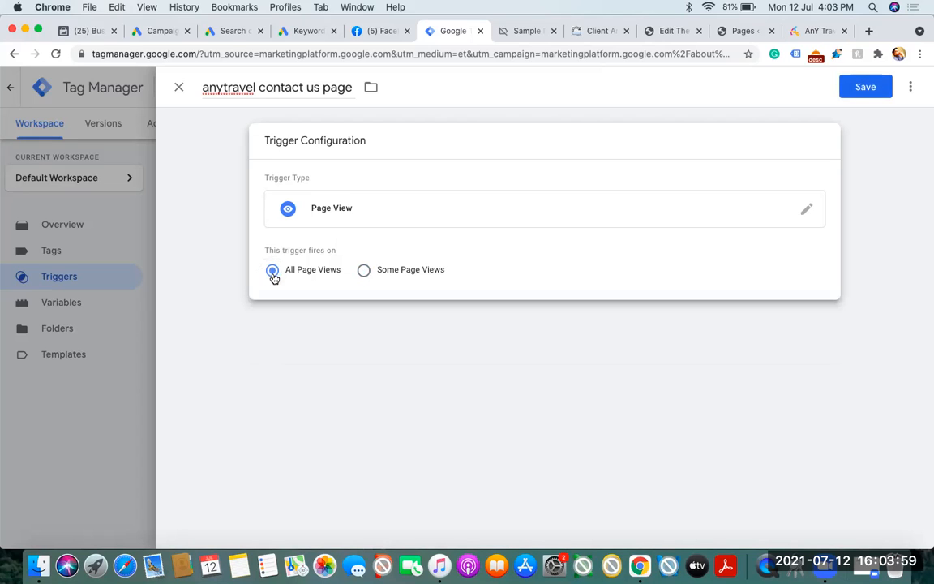
pyautogui.click(362, 272)
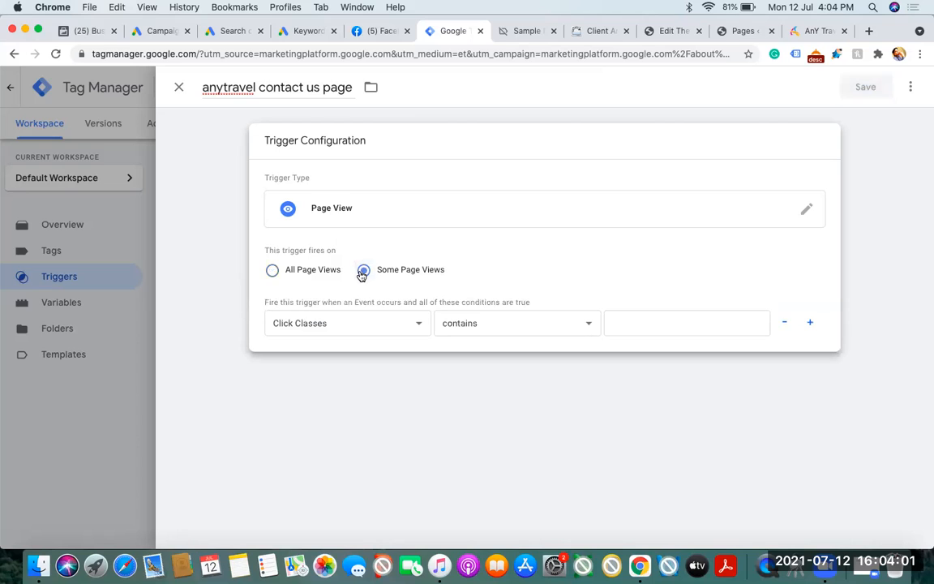
# Review the variables available for the firing condition and base the condition on Page Path
pyautogui.click(361, 324)
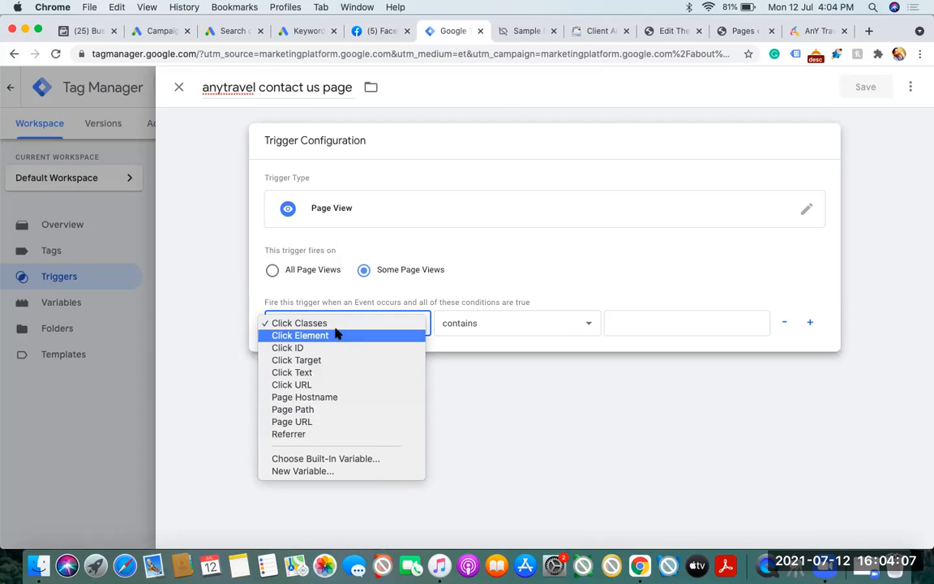
pyautogui.click(799, 30)
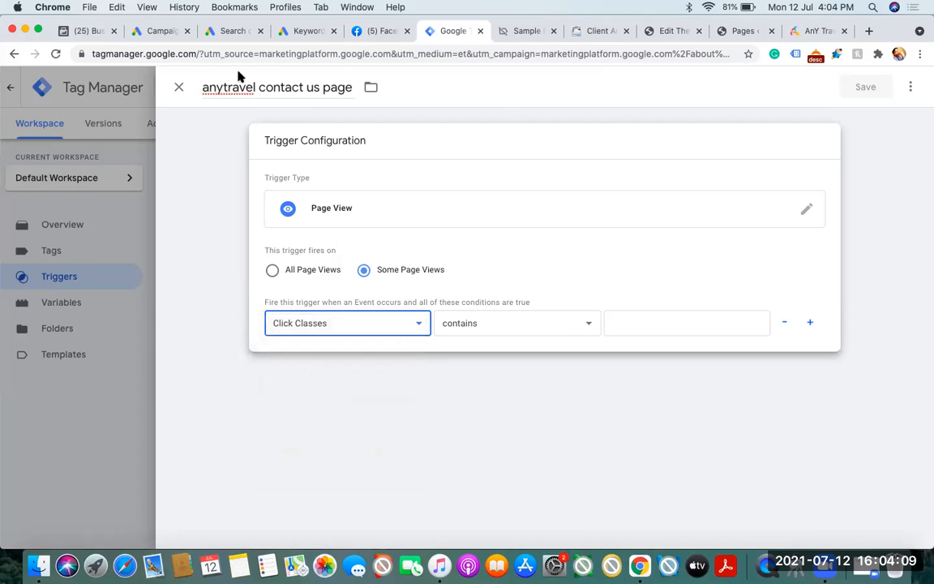
pyautogui.click(806, 31)
pyautogui.click(360, 326)
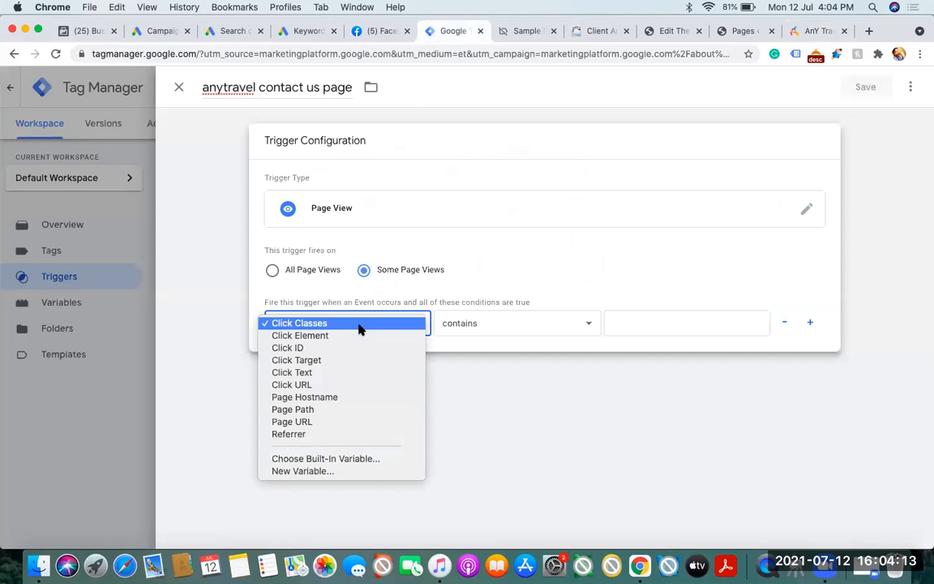
pyautogui.click(337, 411)
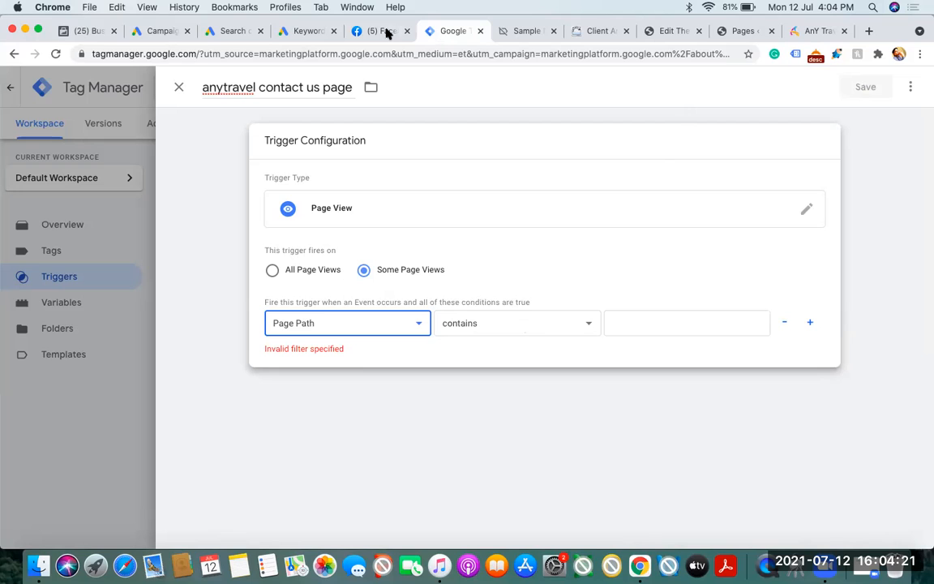
pyautogui.click(802, 33)
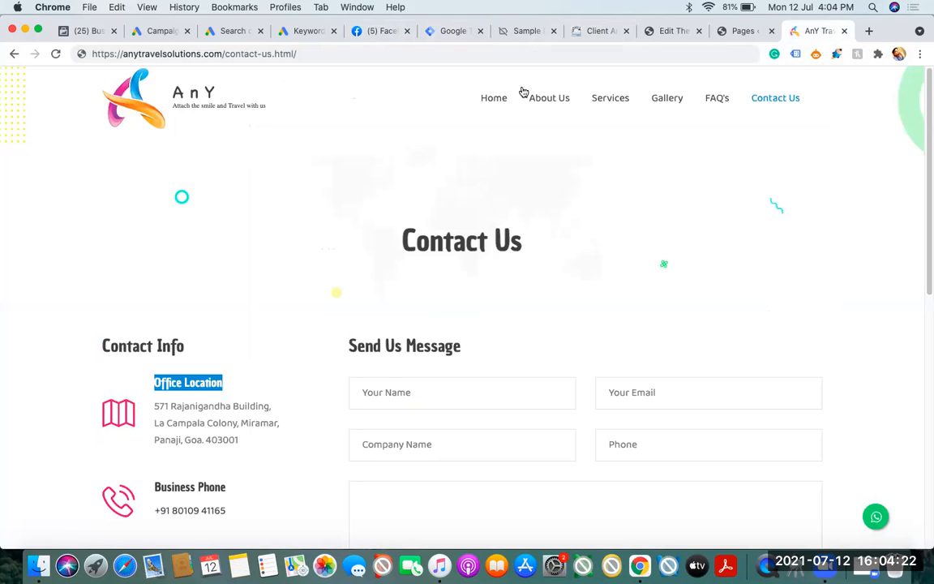
pyautogui.click(351, 53)
pyautogui.press('super+c')
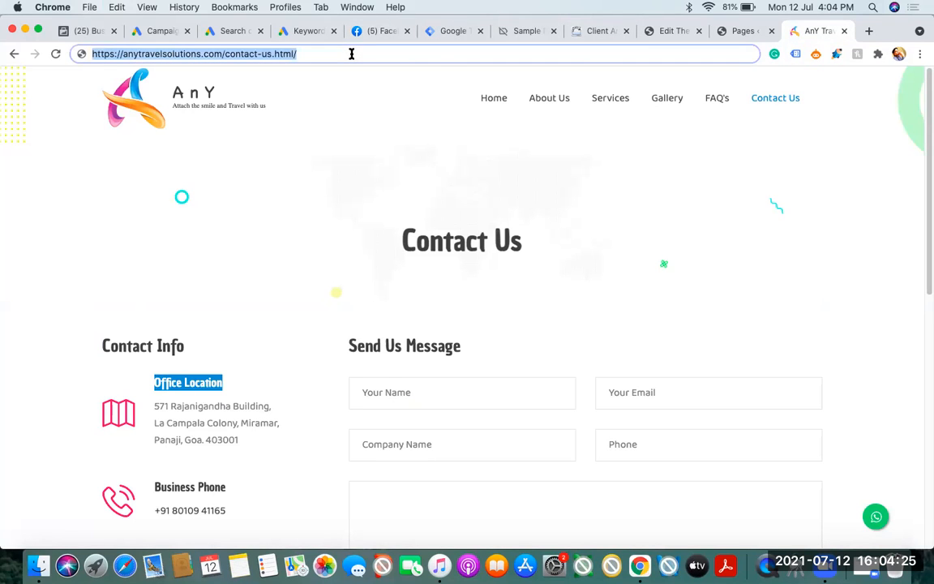
pyautogui.click(444, 33)
pyautogui.click(631, 321)
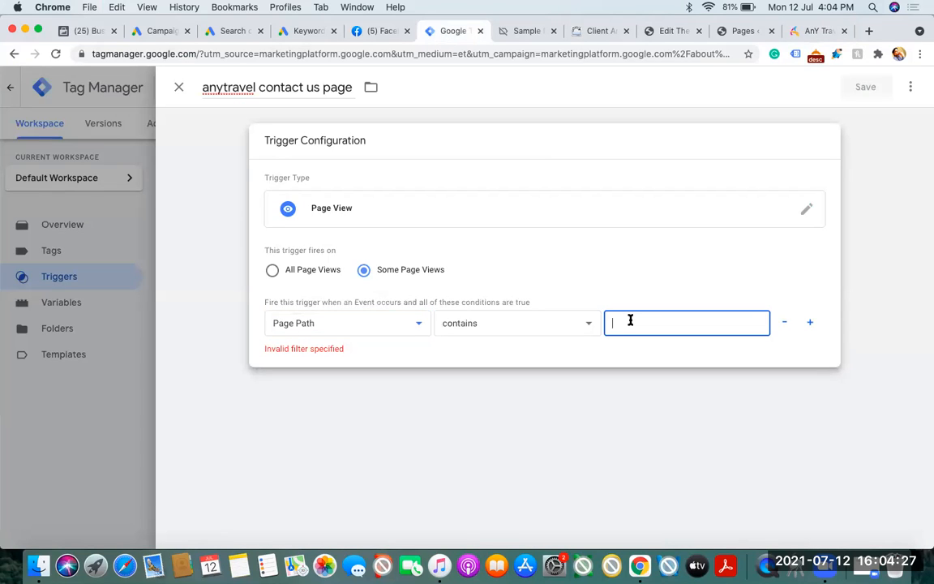
pyautogui.press('super+v')
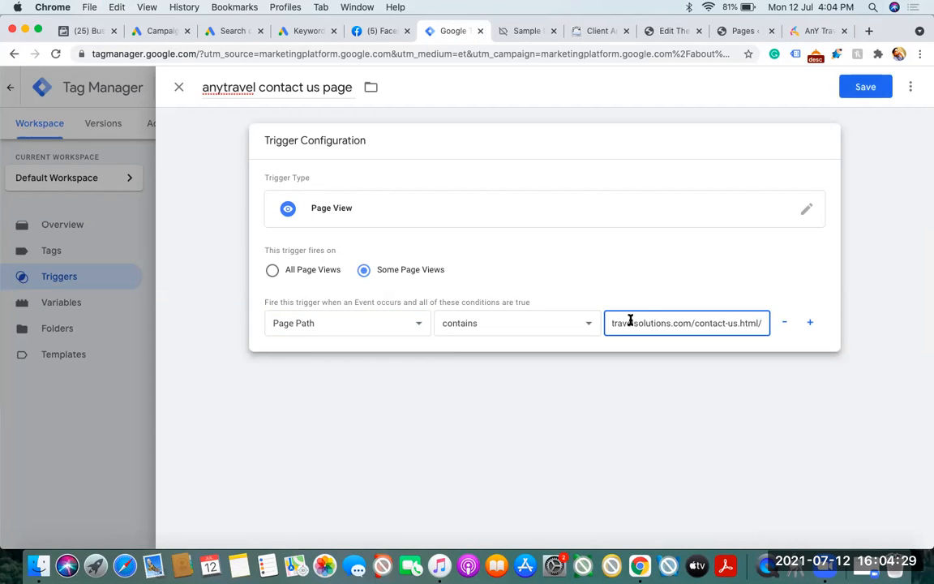
# Compare the Contact Us page's address and contact details with the trigger's Page Path condition
pyautogui.click(802, 31)
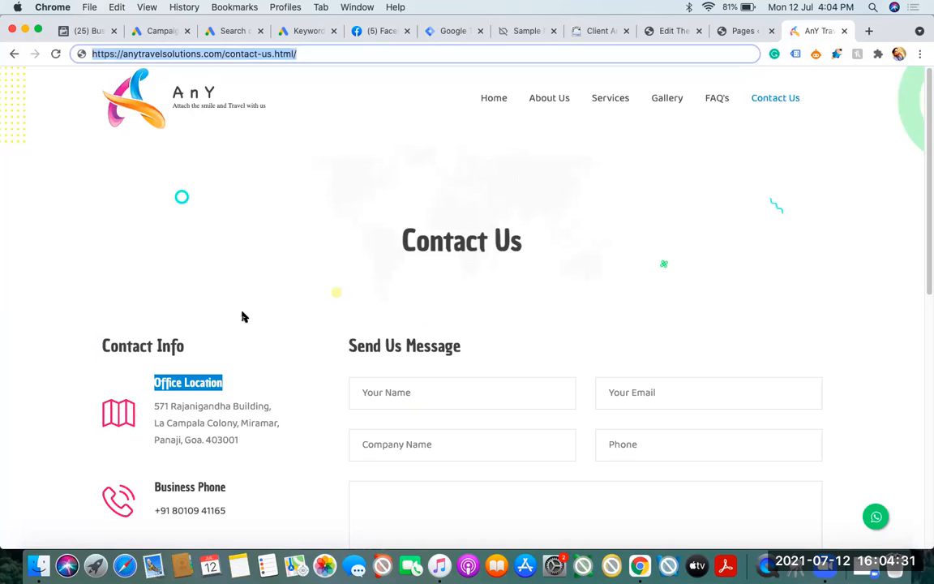
pyautogui.moveTo(154, 406); pyautogui.dragTo(297, 501)
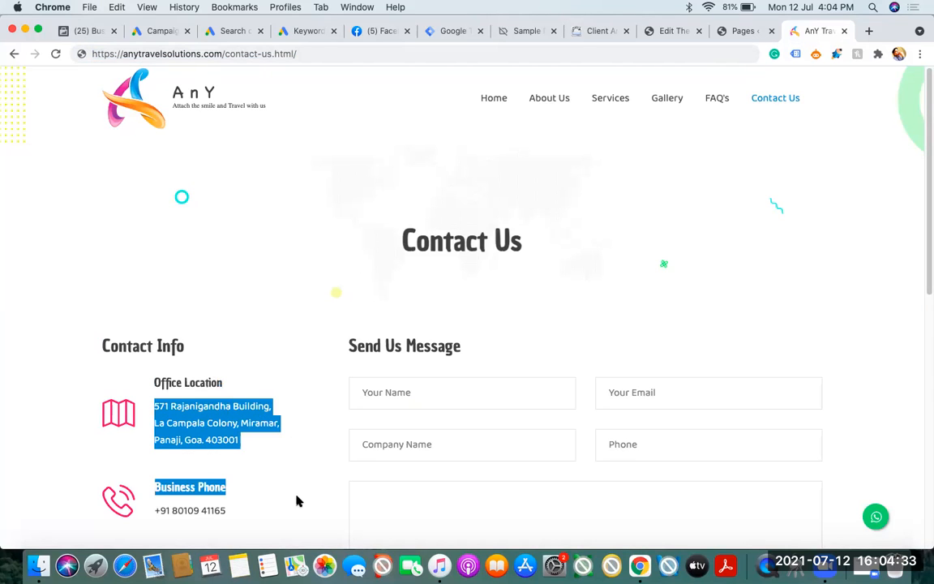
pyautogui.click(299, 54)
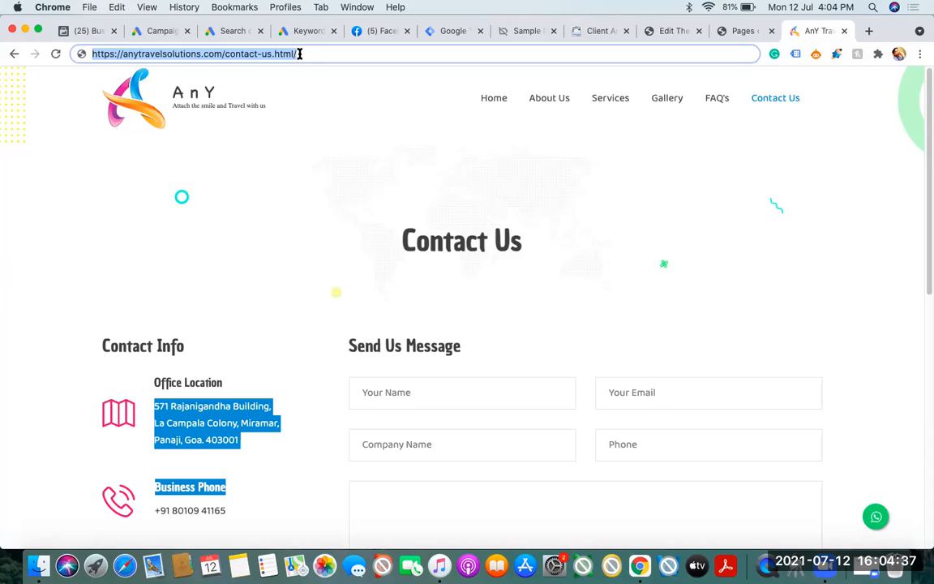
pyautogui.click(444, 31)
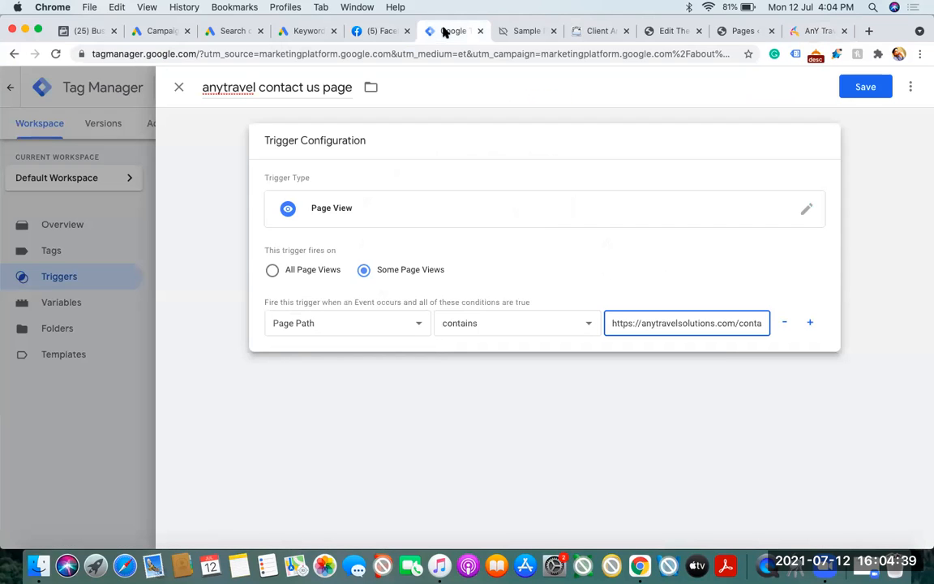
pyautogui.click(813, 31)
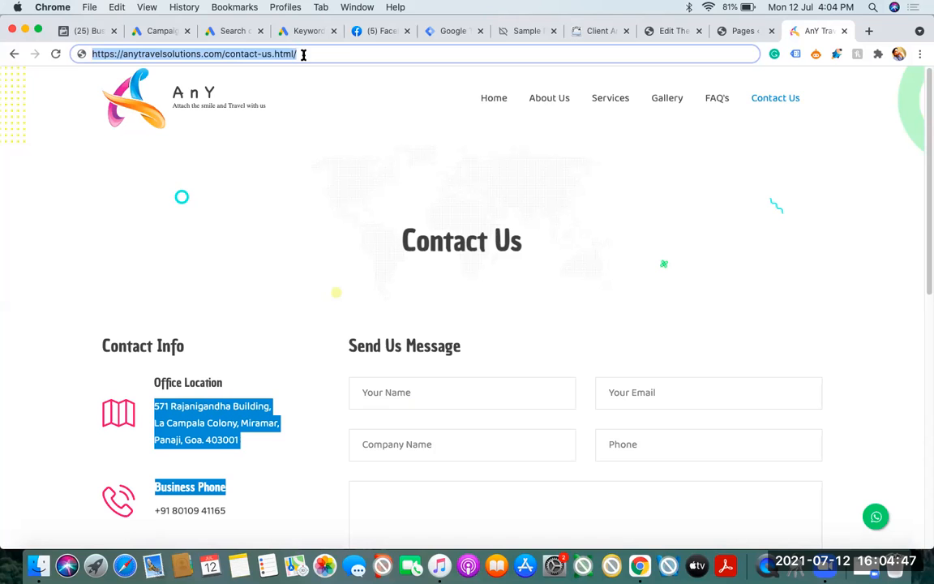
# Enter "xy" as the sample name in the Send Us Message form and go through its other fields, leaving them empty
pyautogui.moveTo(924, 218); pyautogui.dragTo(924, 297)
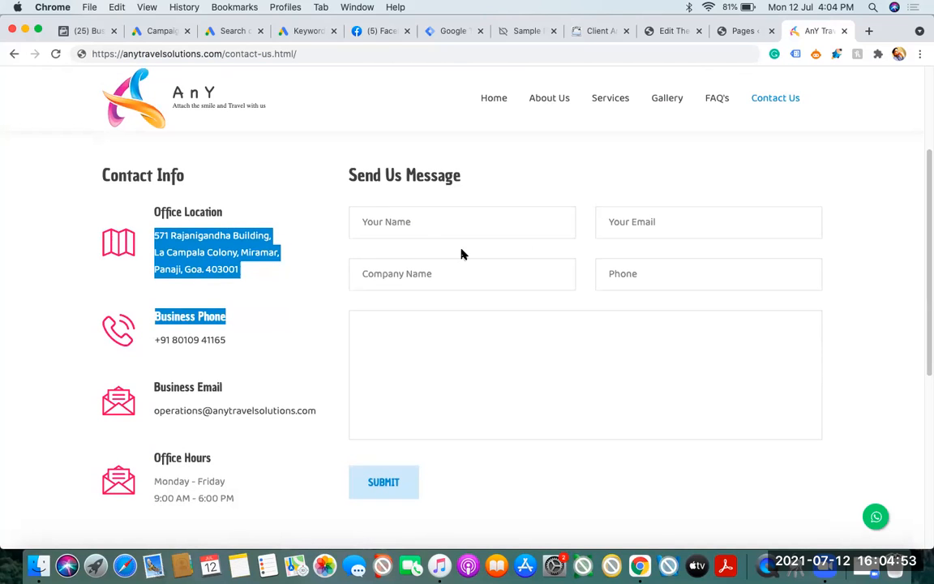
pyautogui.click(417, 226)
pyautogui.write('xy')
pyautogui.click(689, 217)
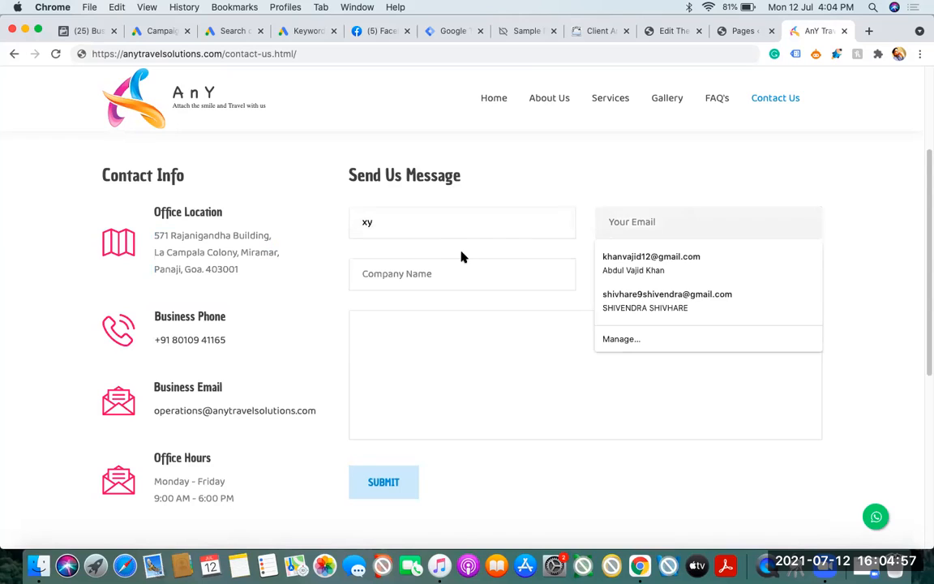
pyautogui.click(453, 266)
pyautogui.click(620, 407)
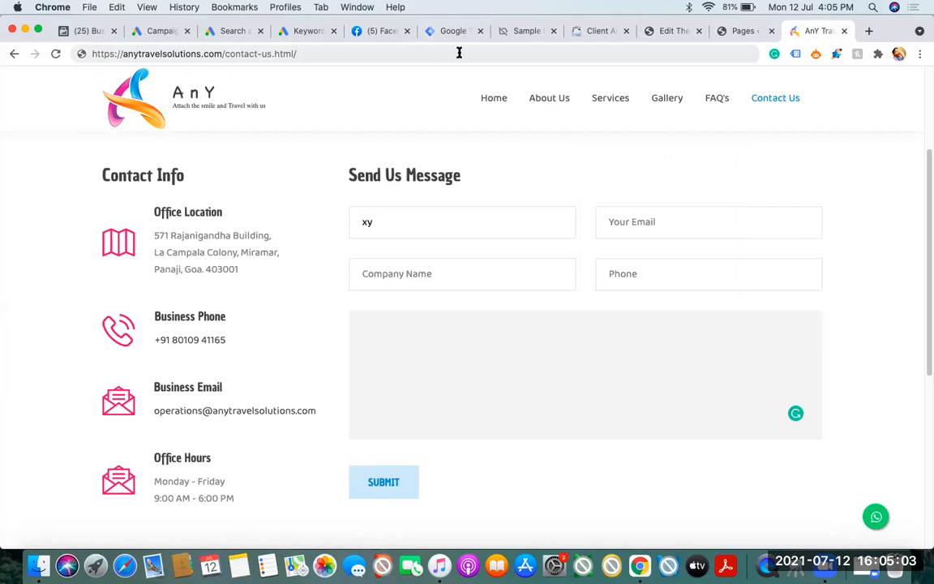
pyautogui.click(413, 52)
pyautogui.click(416, 54)
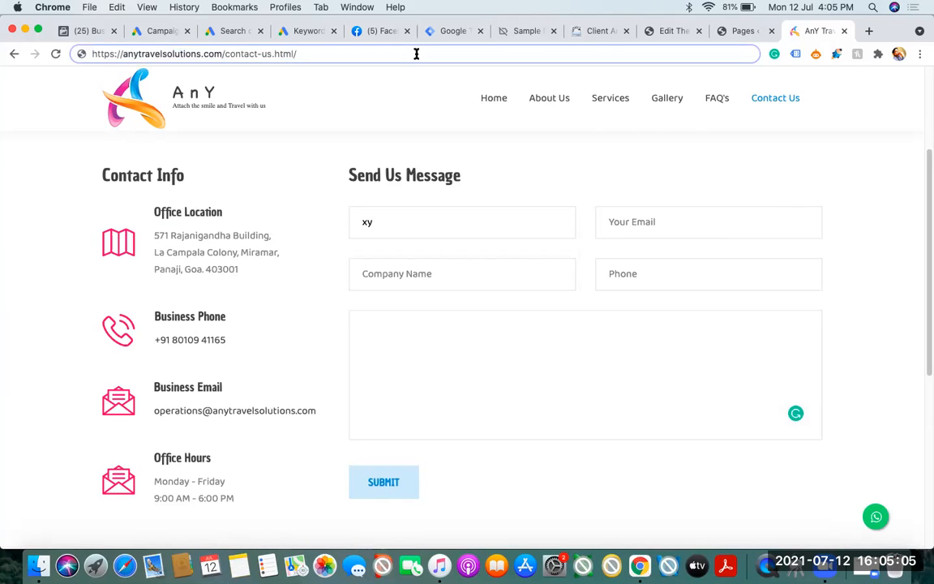
pyautogui.write('submit')
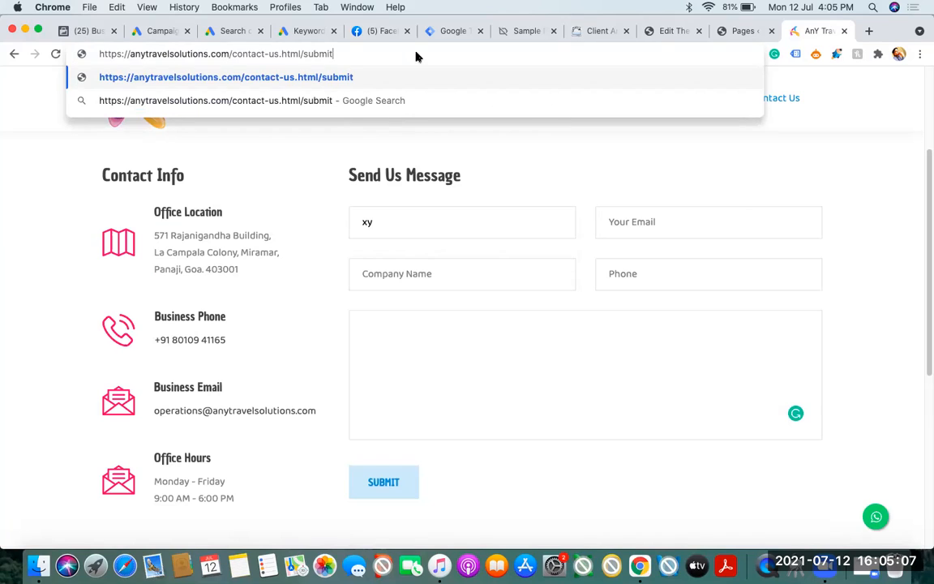
pyautogui.press('BackSpace')
pyautogui.press('BackSpace')
pyautogui.press('BackSpace')
pyautogui.press('BackSpace')
pyautogui.press('BackSpace')
pyautogui.press('BackSpace')
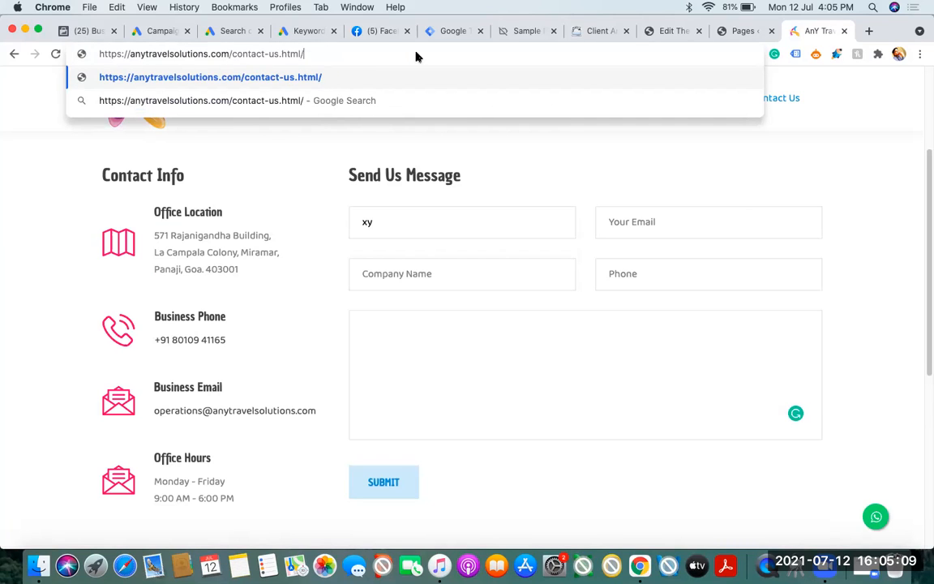
pyautogui.write('t')
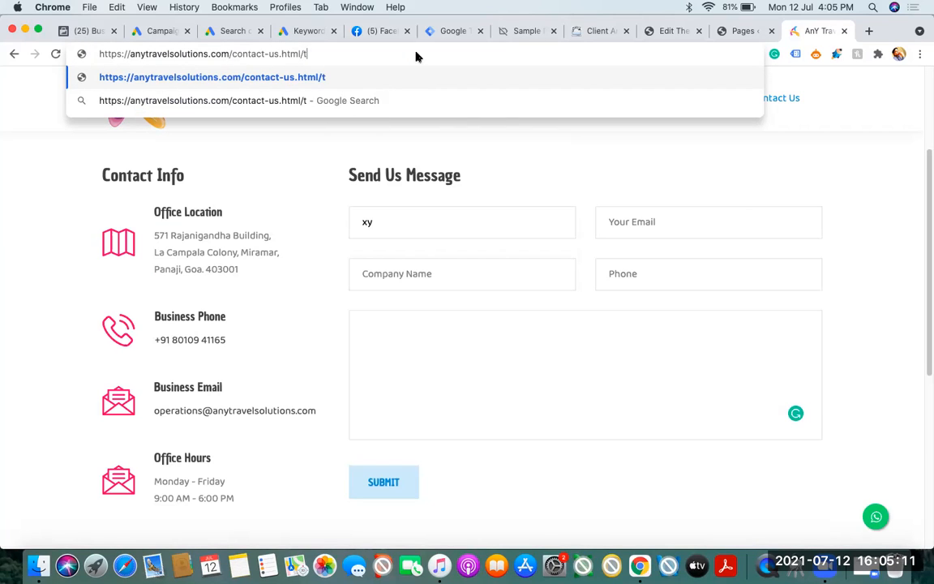
pyautogui.write('hanks')
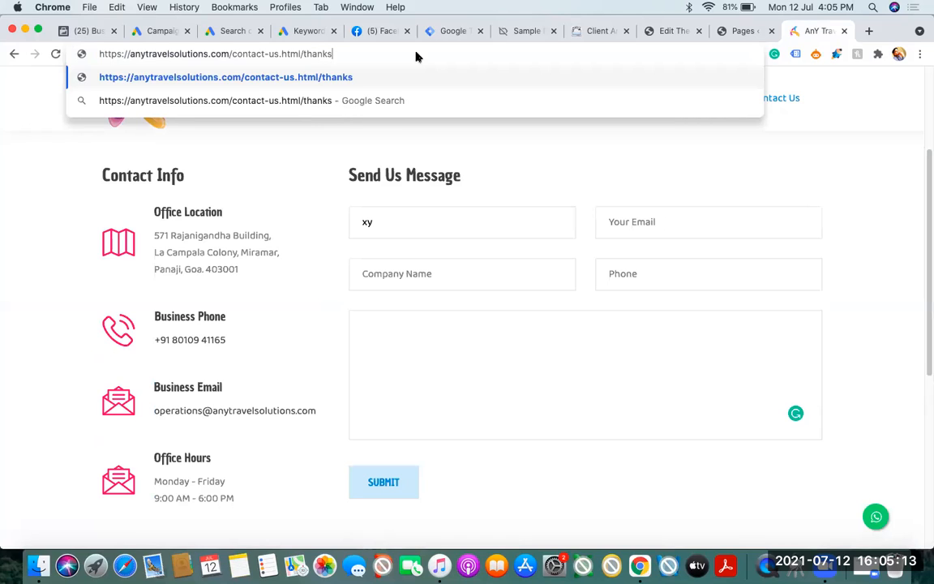
pyautogui.moveTo(304, 54); pyautogui.dragTo(389, 51)
pyautogui.click(346, 54)
pyautogui.tripleClick(347, 55)
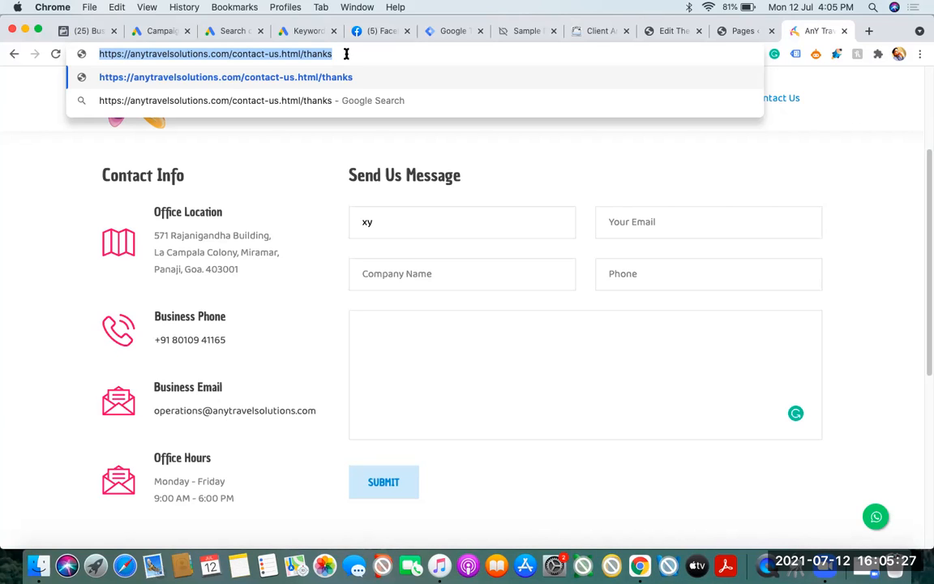
pyautogui.click(460, 32)
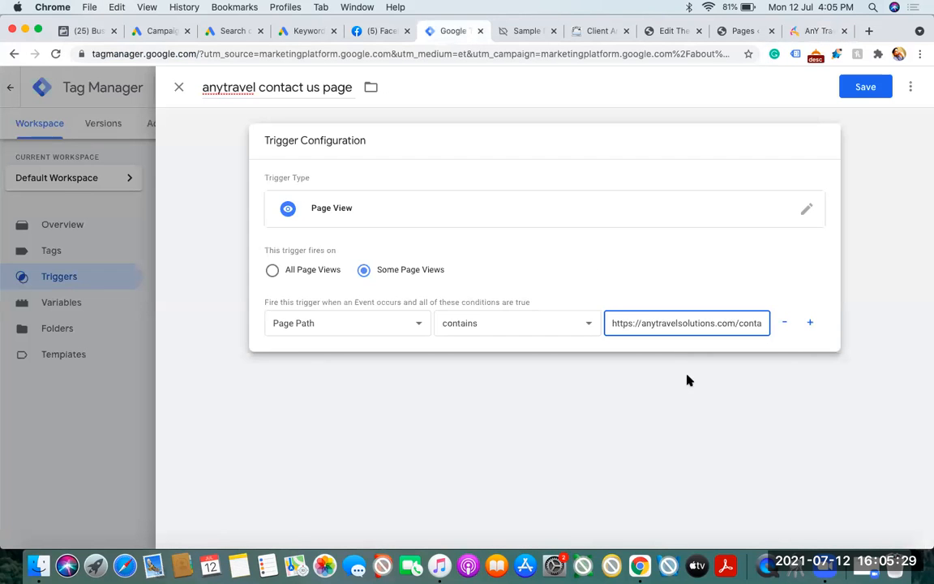
pyautogui.tripleClick(667, 323)
pyautogui.press('super+v')
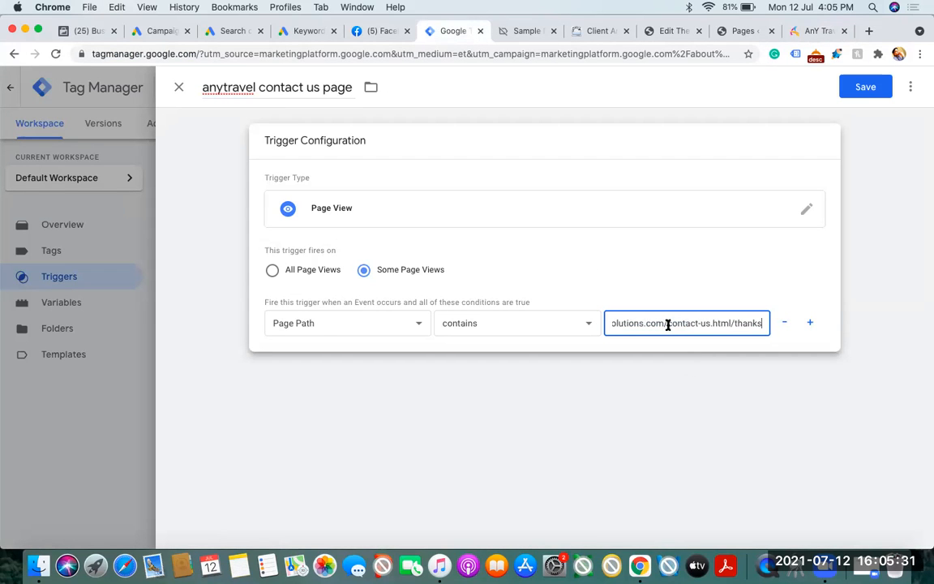
pyautogui.click(545, 324)
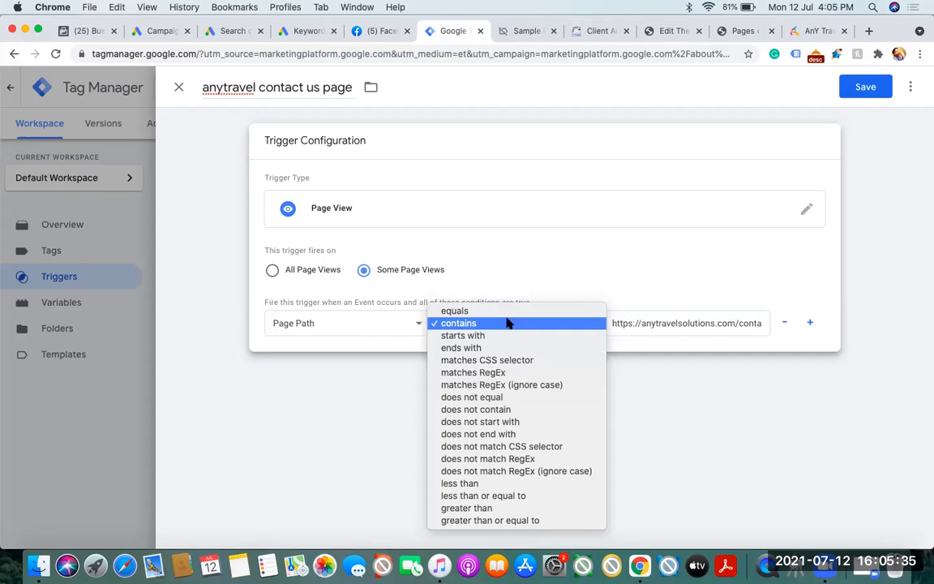
pyautogui.click(507, 321)
pyautogui.click(813, 31)
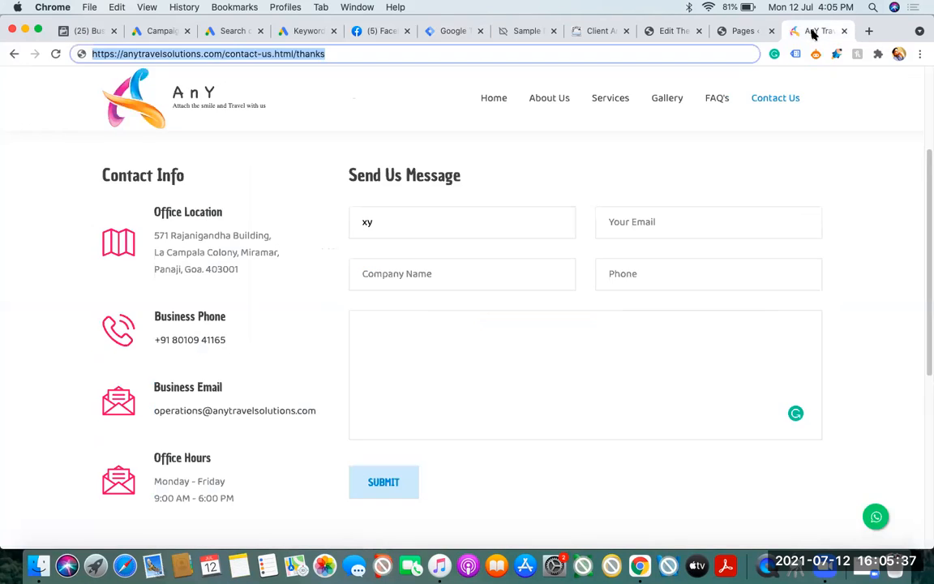
# Try the sample suffixes 01, 02 and 03 on the contact page's thanks address, leaving it ending in thanks01 without loading it
pyautogui.click(270, 206)
pyautogui.click(329, 54)
pyautogui.click(329, 54)
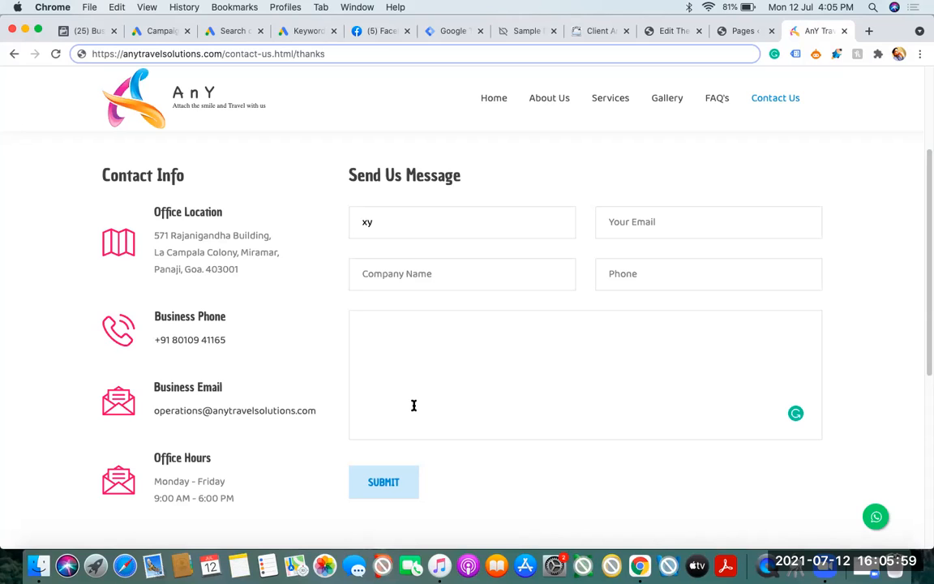
pyautogui.write('01')
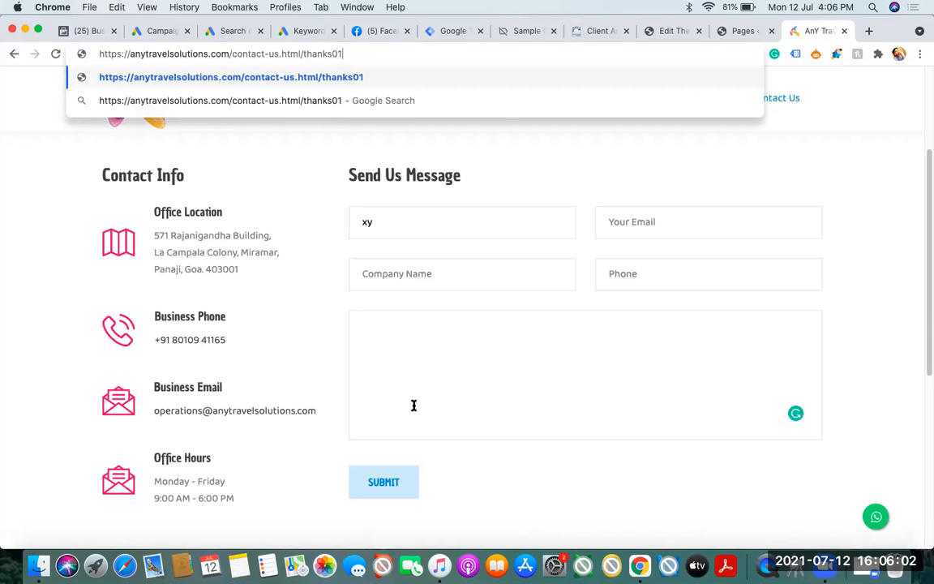
pyautogui.press('BackSpace')
pyautogui.write('2')
pyautogui.press('BackSpace')
pyautogui.write('3')
pyautogui.press('BackSpace')
pyautogui.press('BackSpace')
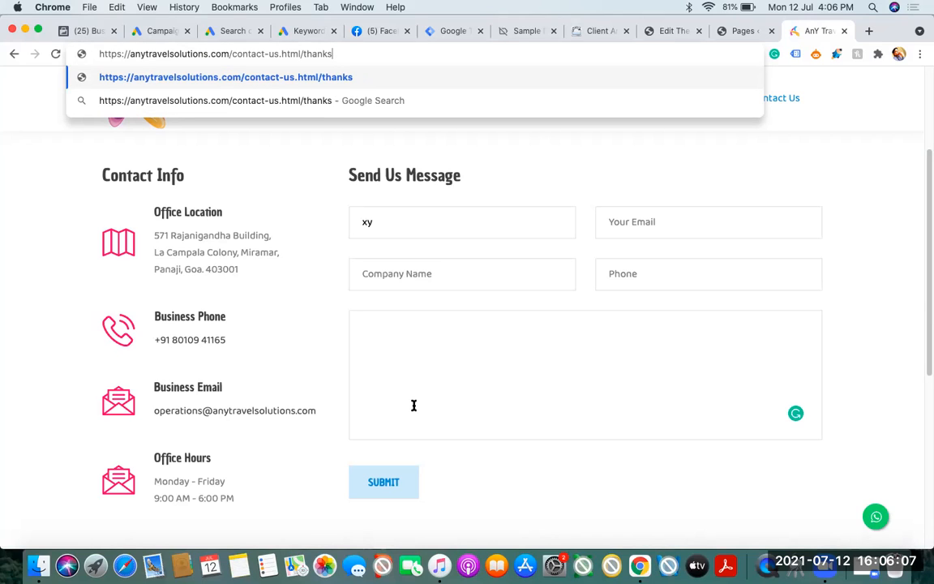
pyautogui.write('01')
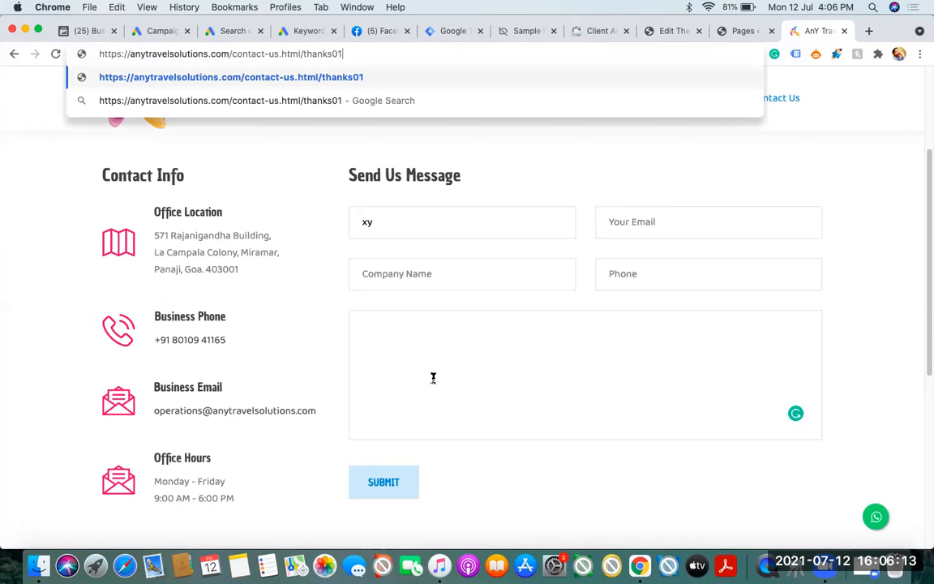
pyautogui.click(446, 32)
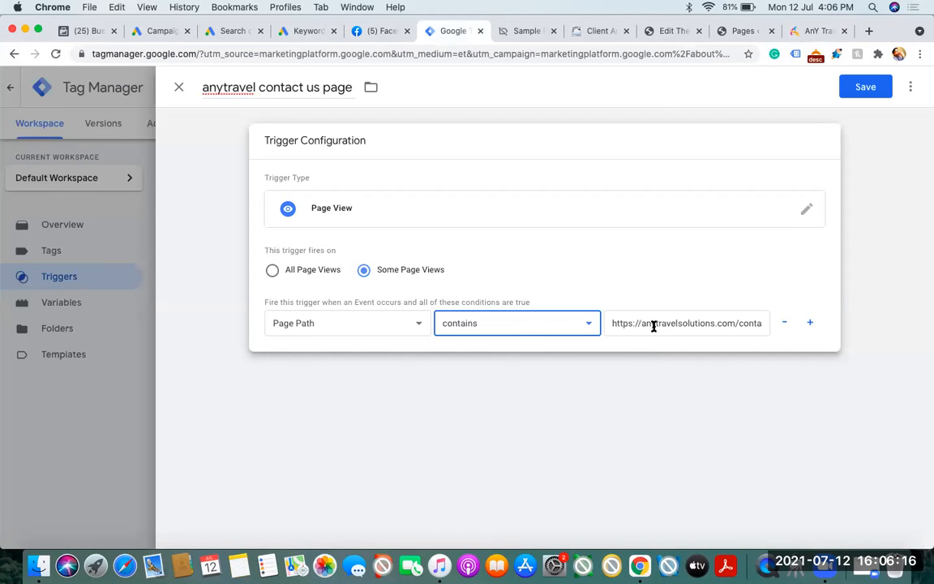
pyautogui.click(813, 31)
pyautogui.moveTo(324, 53); pyautogui.dragTo(82, 53)
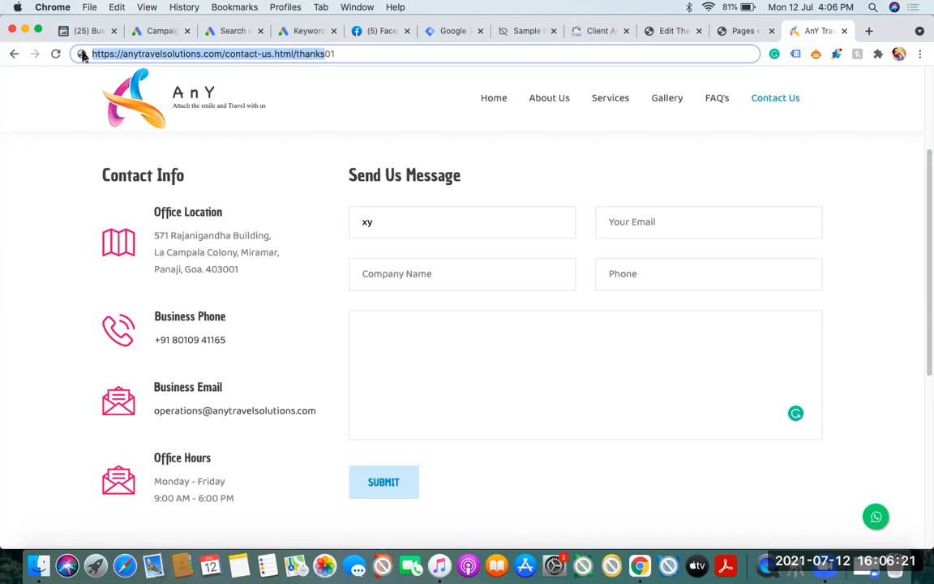
pyautogui.press('super+c')
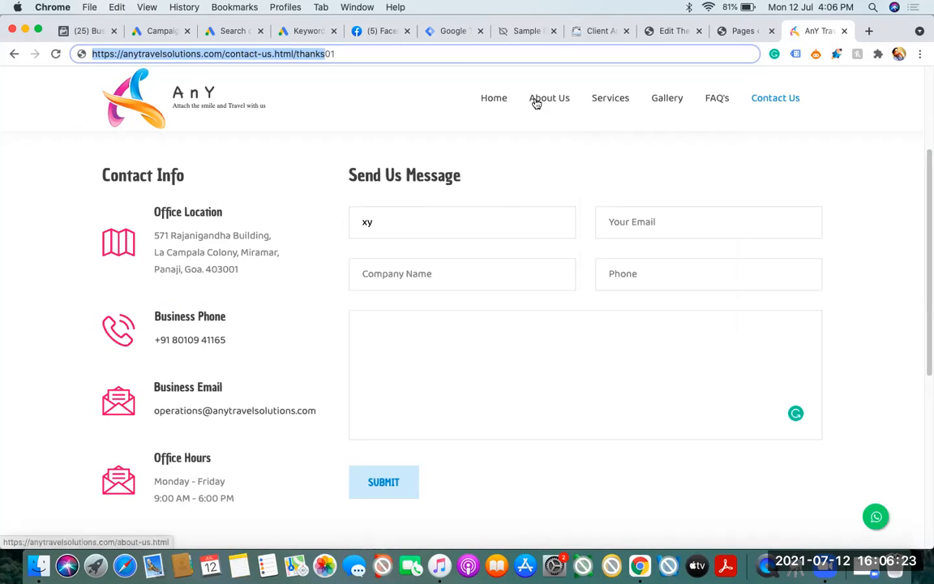
pyautogui.click(442, 33)
pyautogui.tripleClick(639, 328)
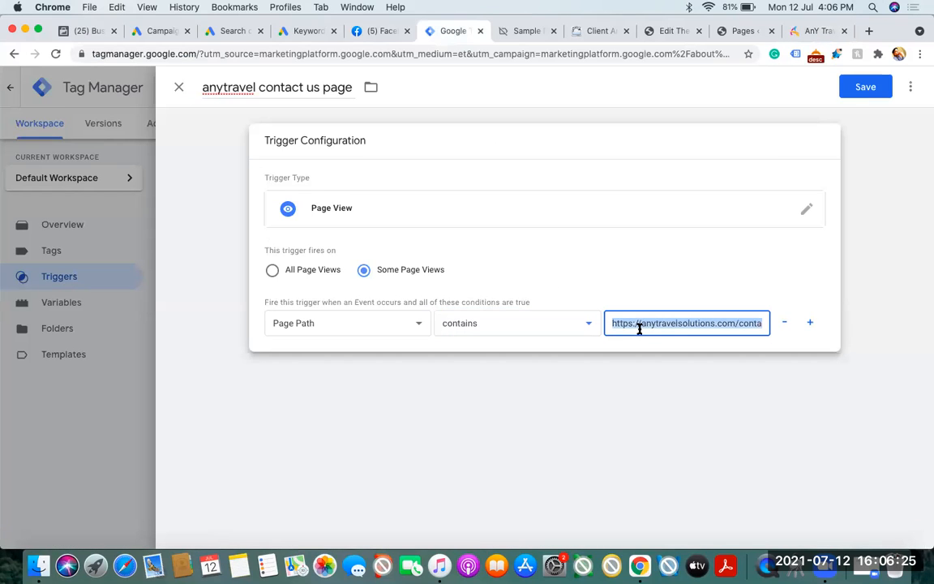
pyautogui.press('super+v')
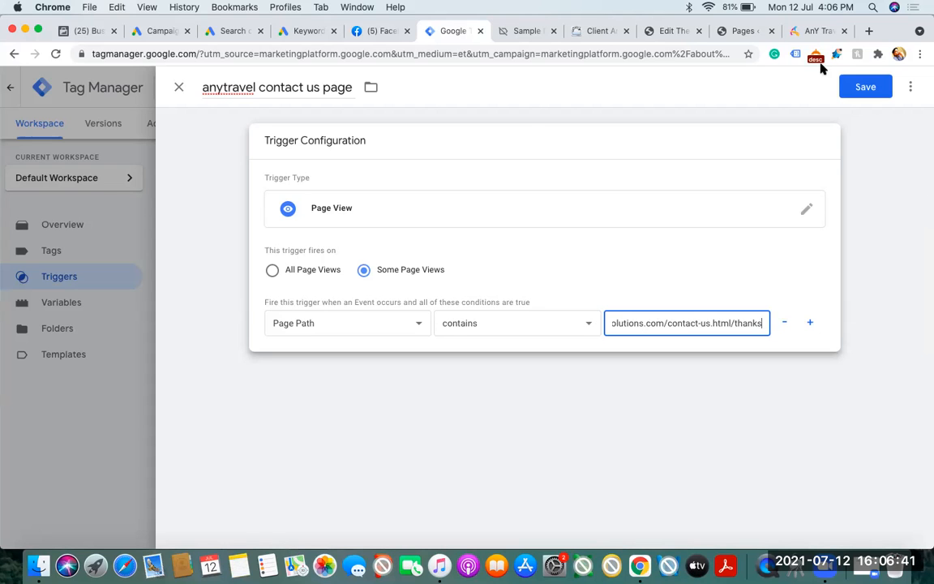
# Compare the Contact Us page with the trigger's Page Path value and review the available operators, keeping contains
pyautogui.click(814, 31)
pyautogui.moveTo(926, 171); pyautogui.dragTo(927, 65)
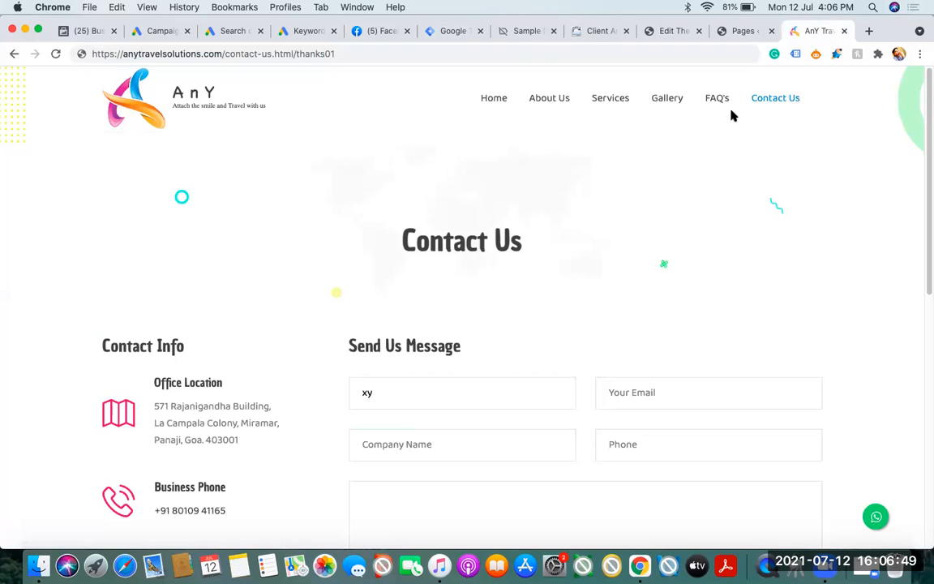
pyautogui.click(434, 32)
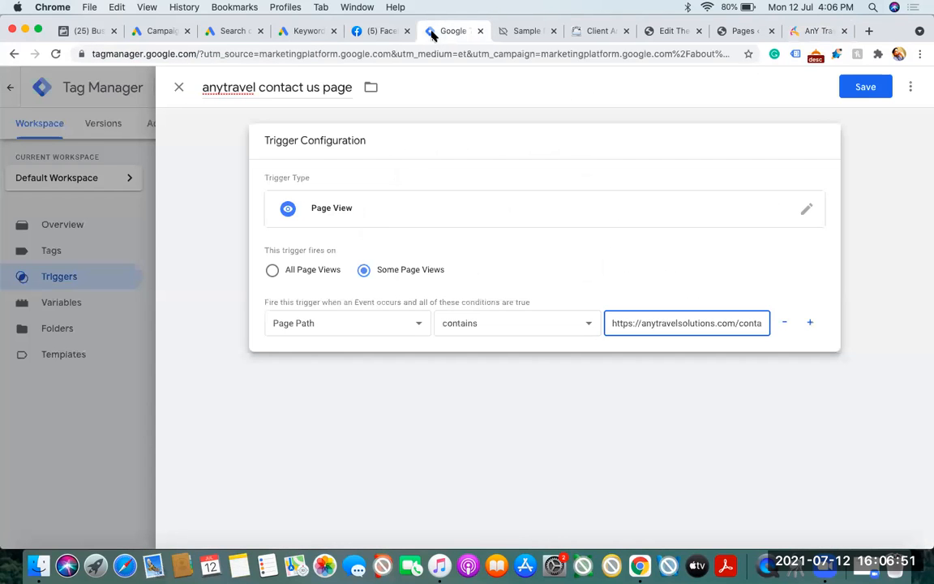
pyautogui.tripleClick(686, 322)
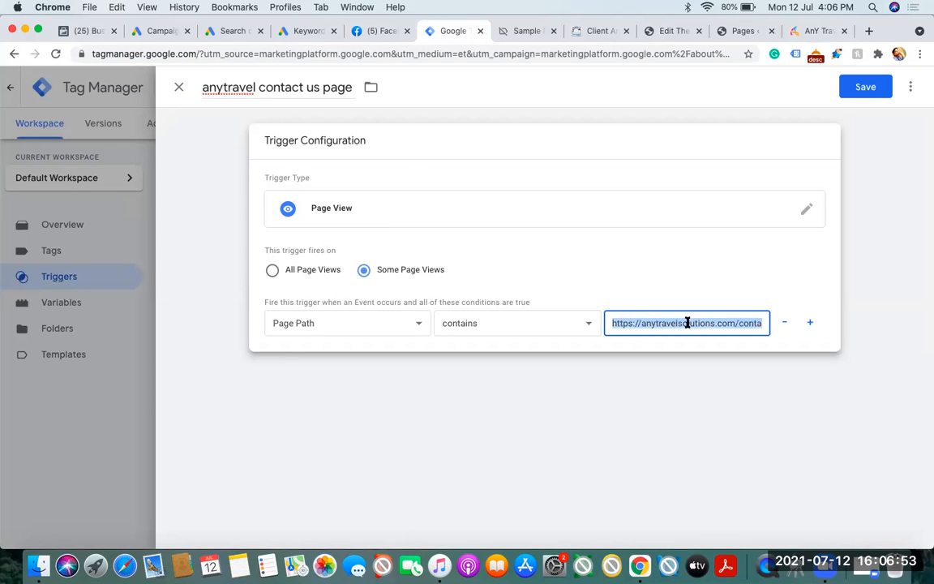
pyautogui.click(515, 324)
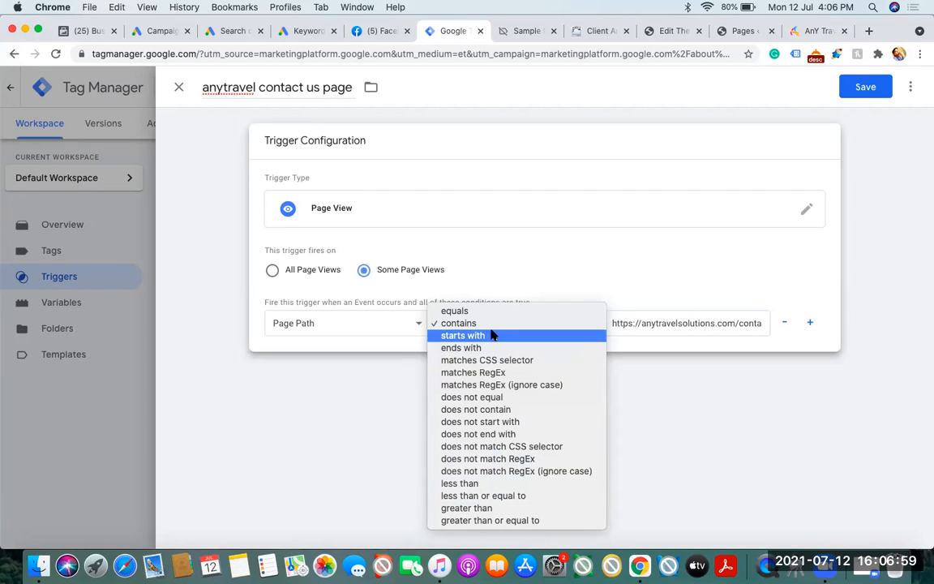
pyautogui.click(309, 378)
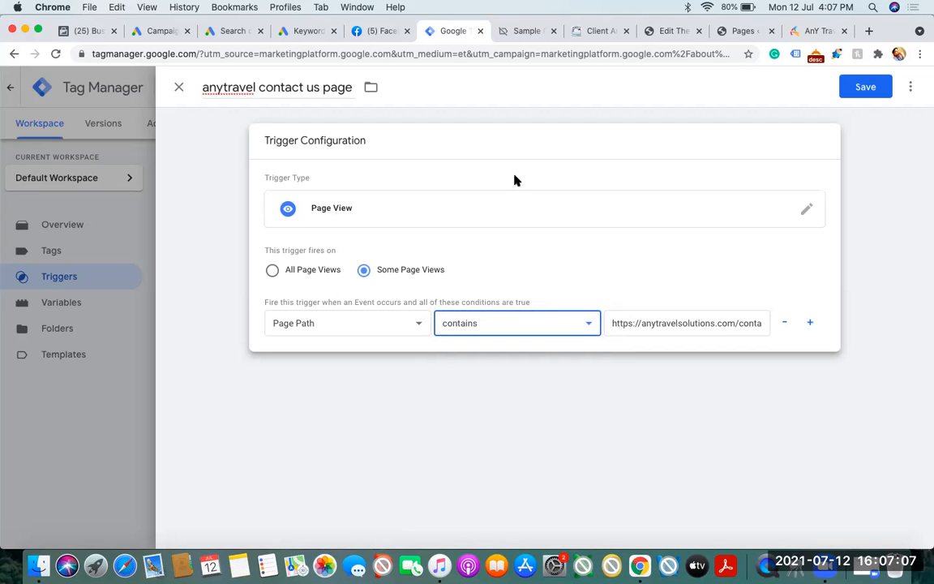
# Look over the Contact Us page down to its footer, and view the sign-up form on heartbid.net as another example
pyautogui.click(810, 31)
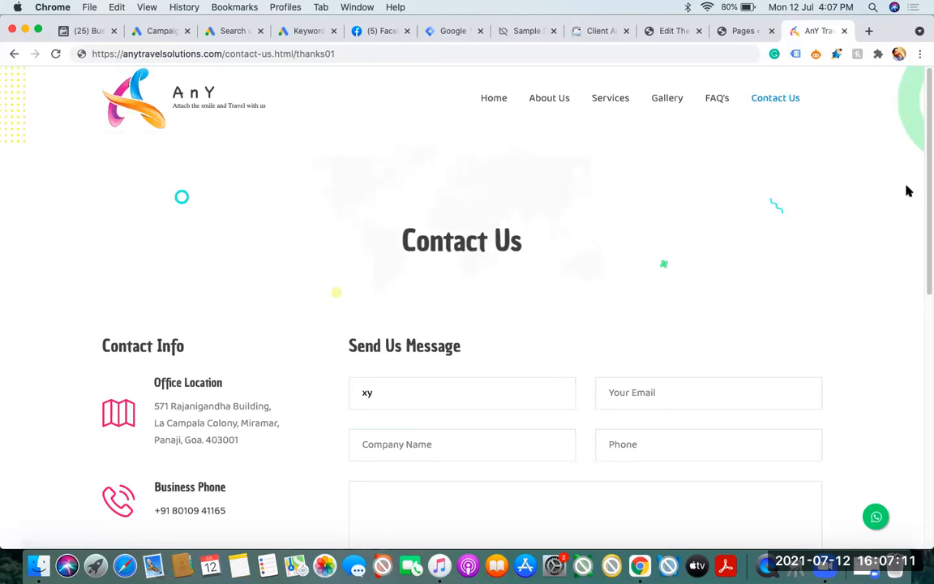
pyautogui.moveTo(926, 191); pyautogui.dragTo(923, 381)
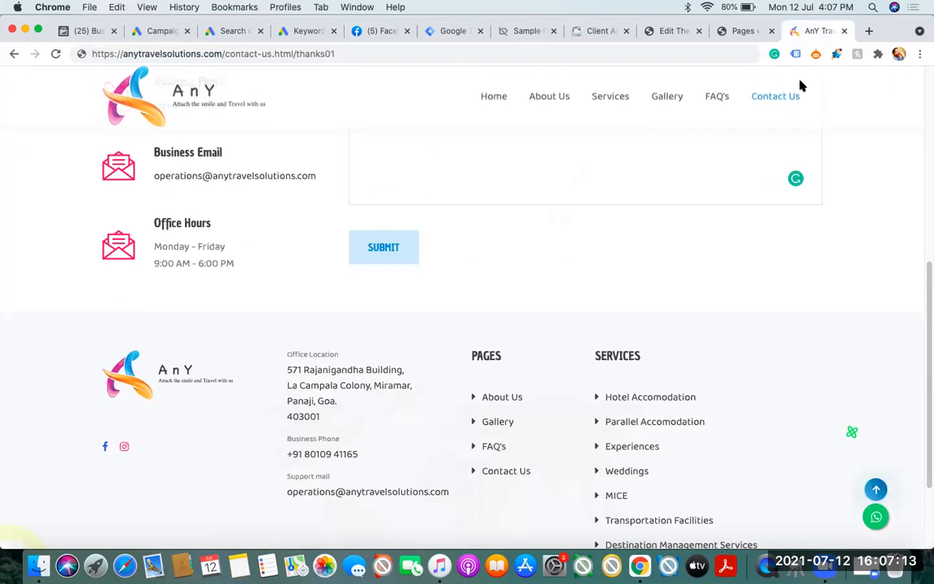
pyautogui.click(870, 34)
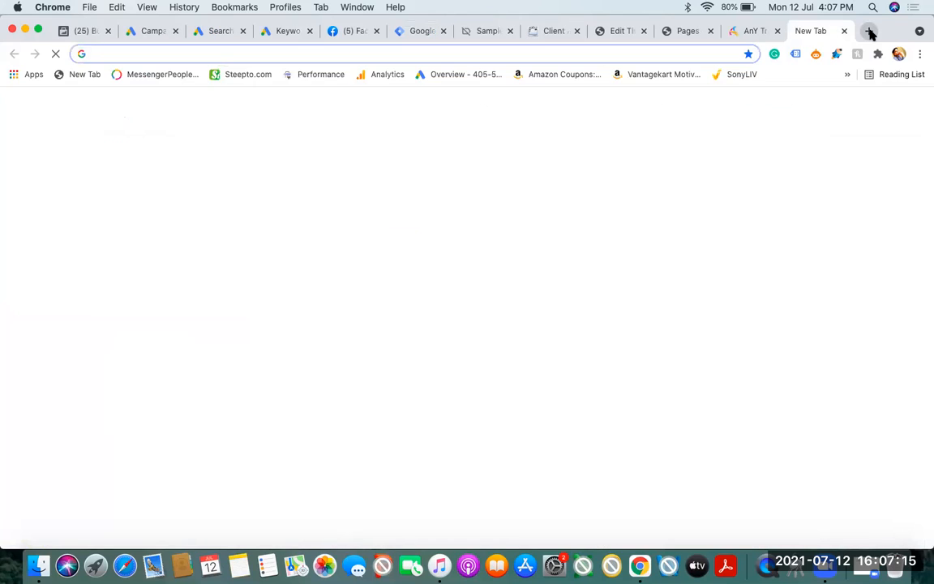
pyautogui.write('he')
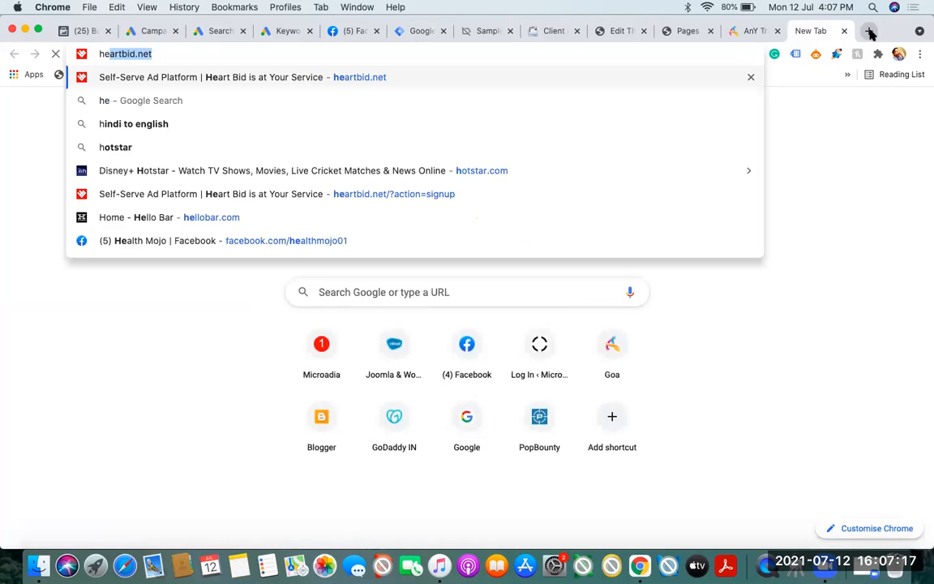
pyautogui.write('art')
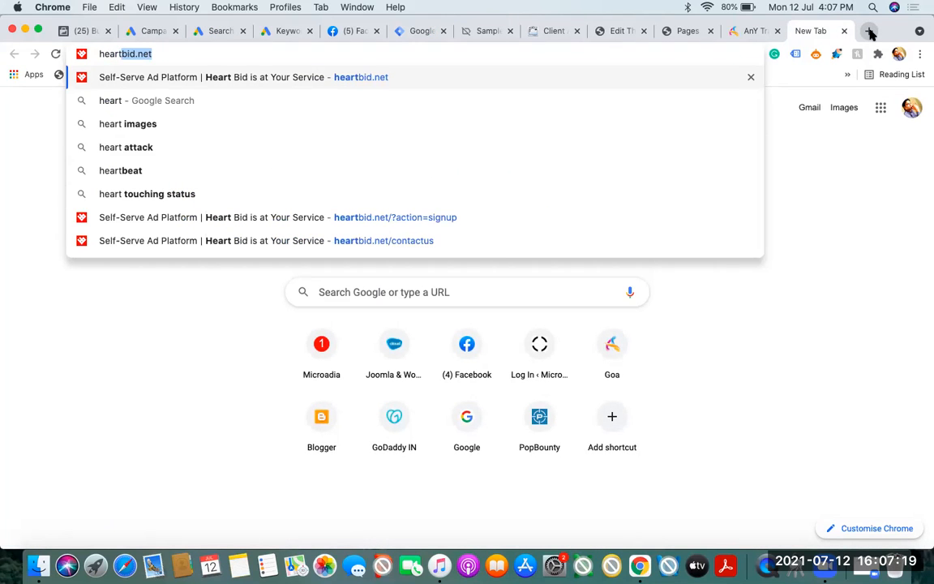
pyautogui.press('Return')
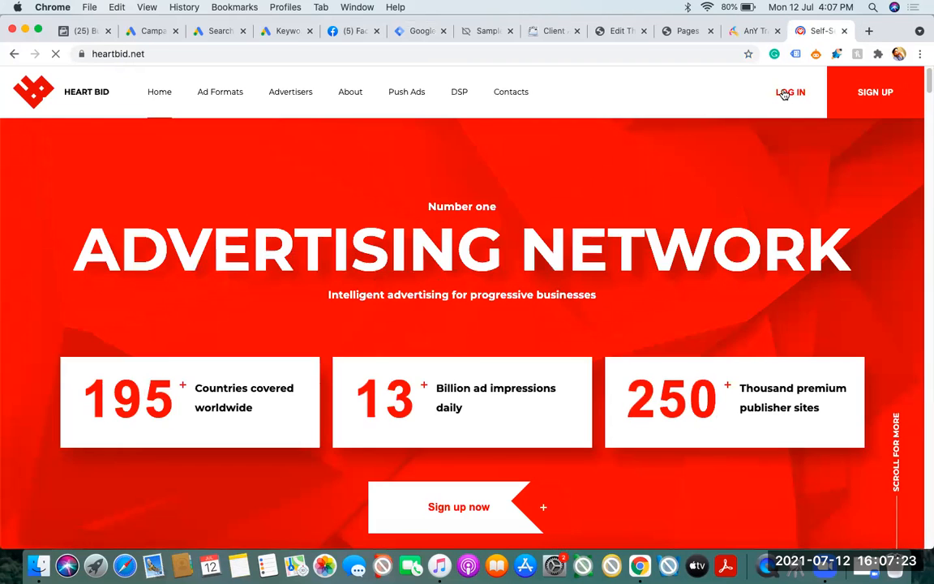
pyautogui.click(784, 94)
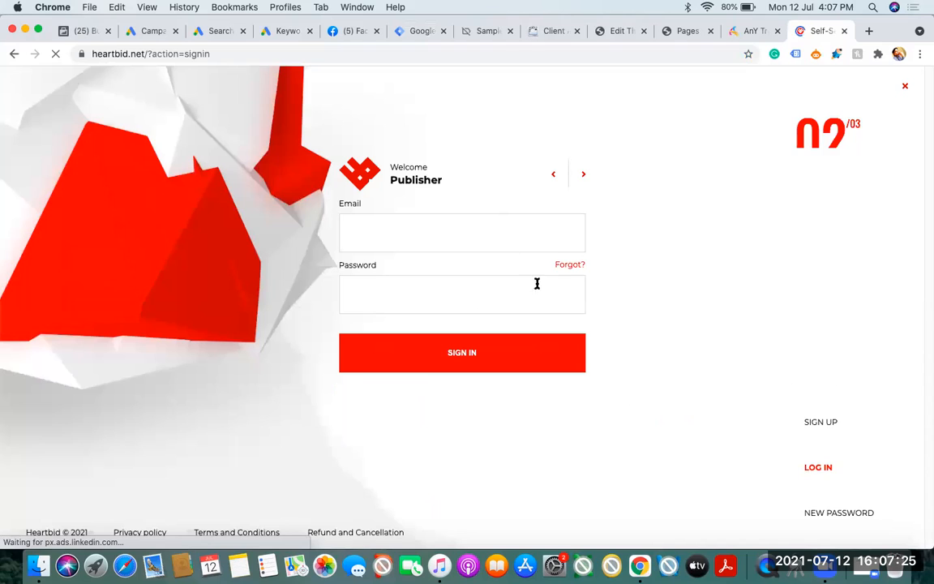
pyautogui.click(820, 422)
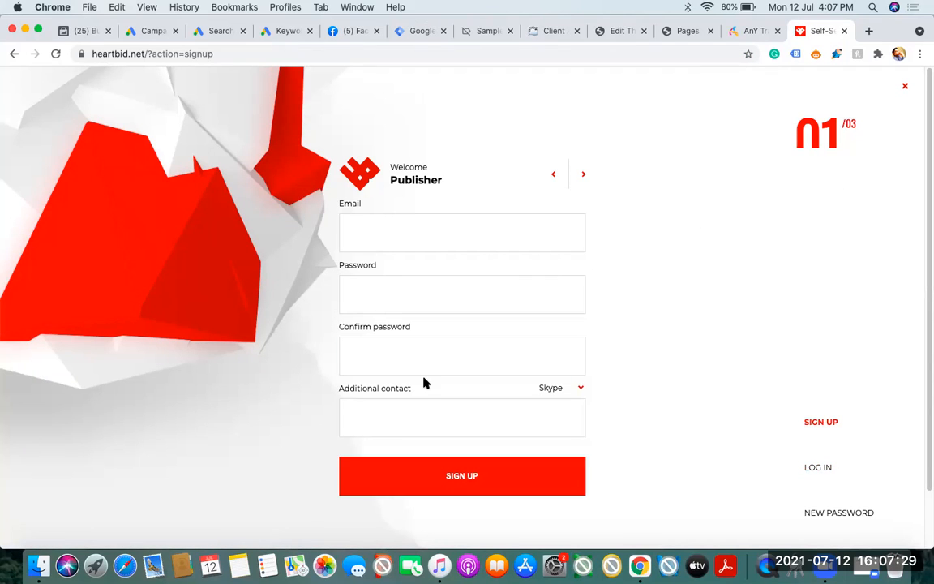
# Try adding a second Page Path condition with the contains operator to the trigger, and remove it
pyautogui.click(420, 32)
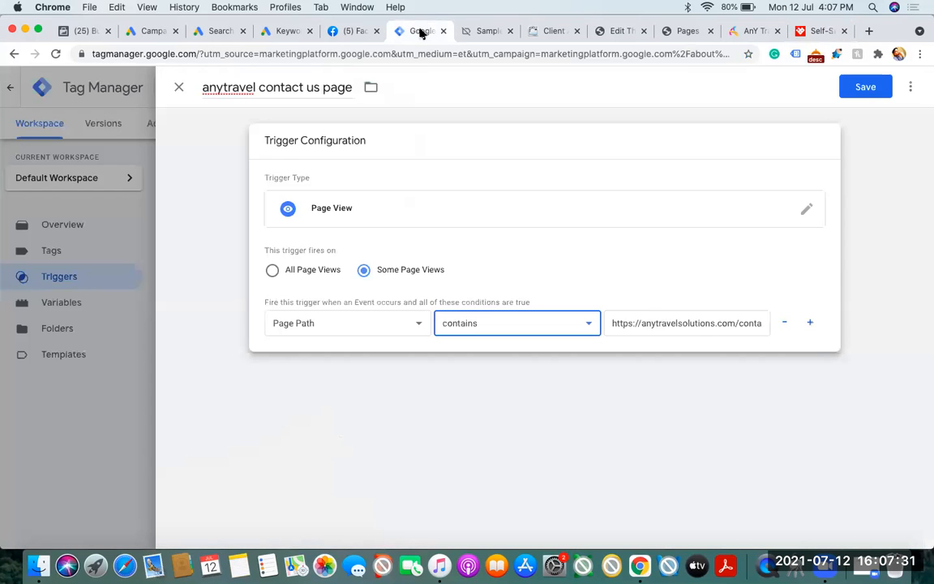
pyautogui.click(810, 326)
pyautogui.click(390, 358)
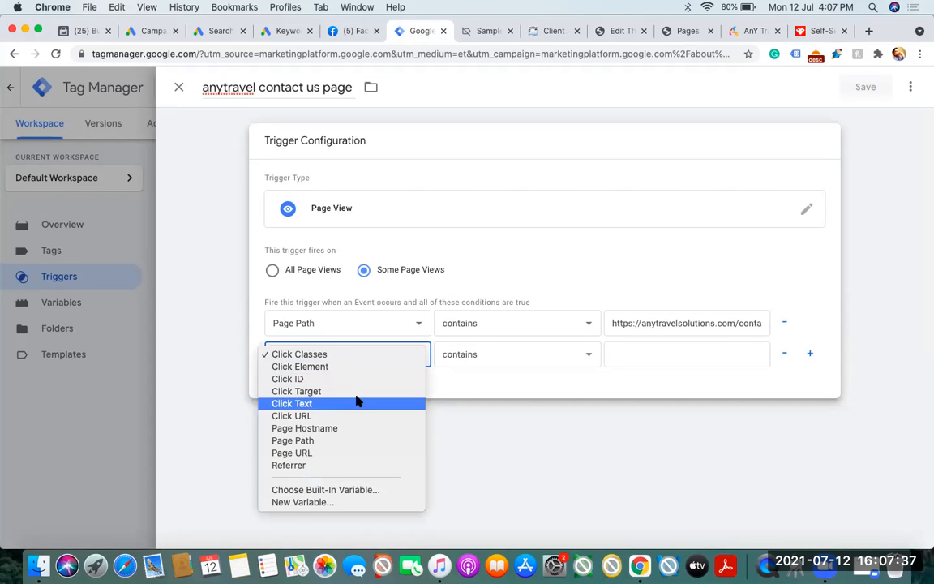
pyautogui.click(351, 439)
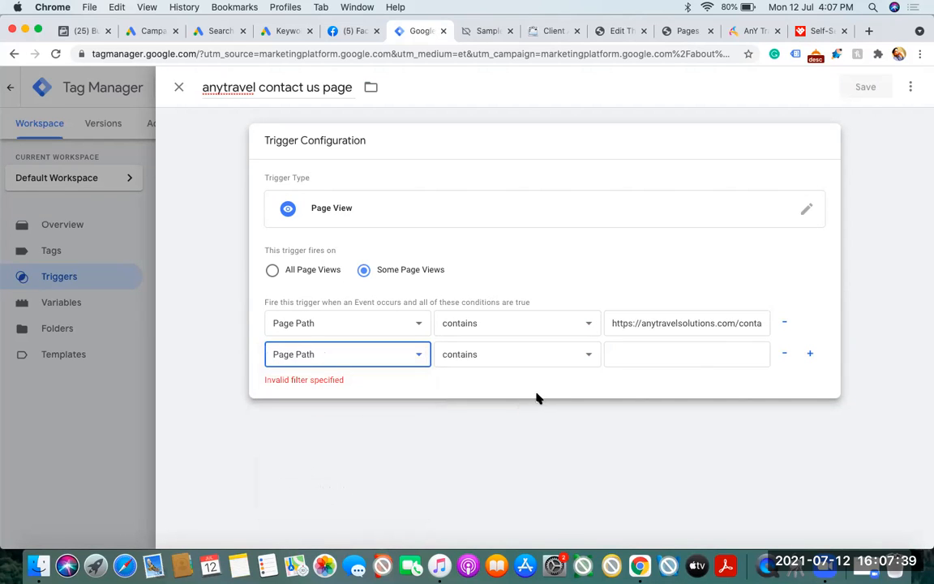
pyautogui.click(785, 355)
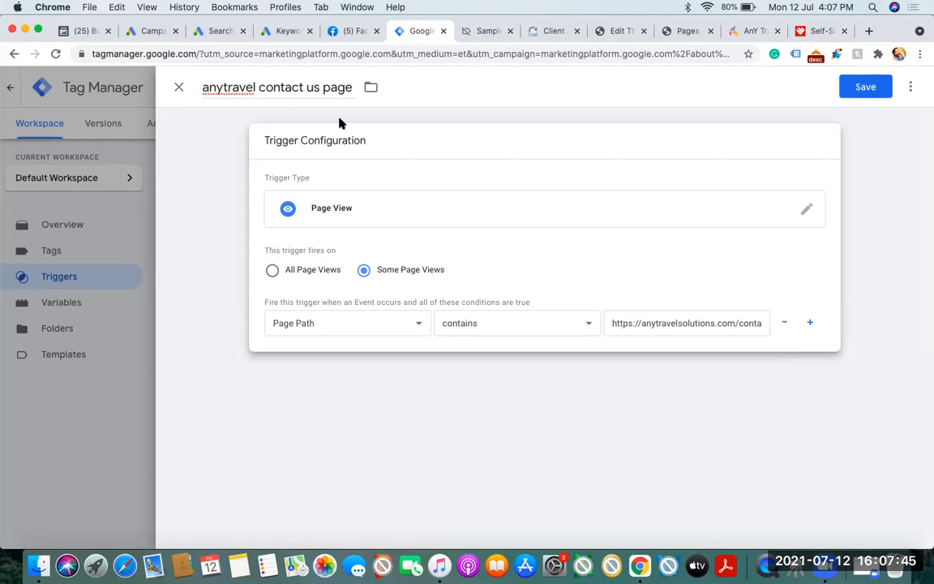
# Save the anytravel contact us page trigger and open the container's Tags list
pyautogui.click(854, 91)
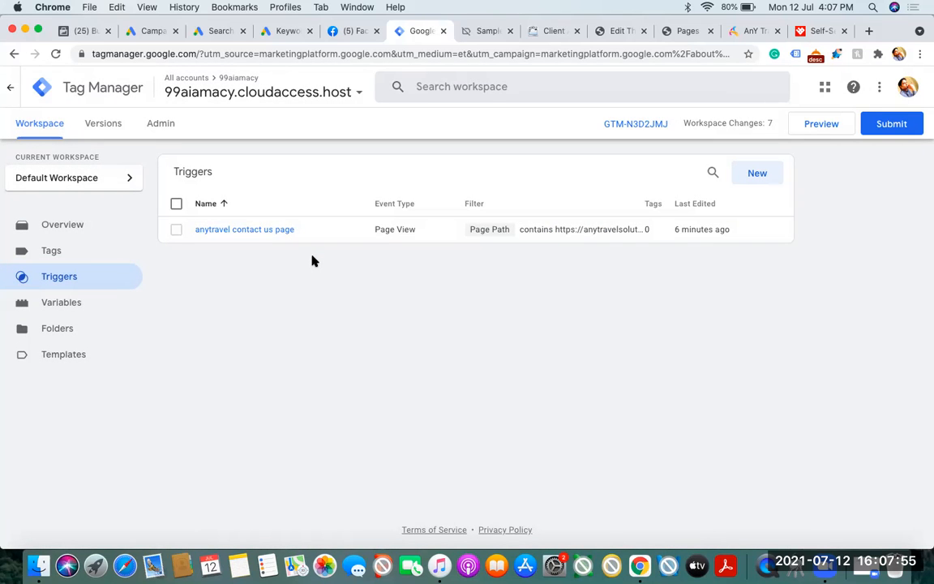
pyautogui.click(55, 254)
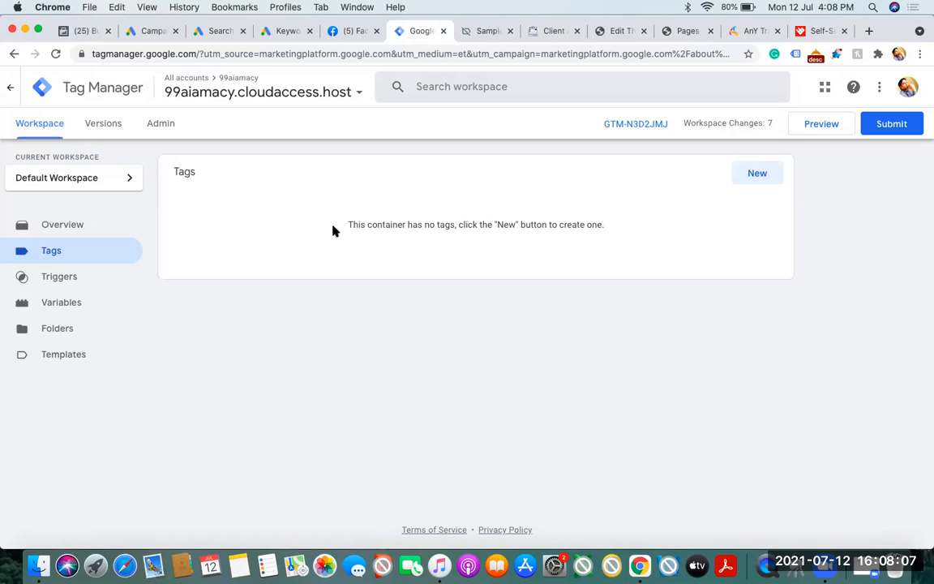
# Remove the 01 suffix from the Contact Us page's address so it ends in contact-us.html/thanks, without loading it
pyautogui.click(749, 32)
pyautogui.moveTo(924, 426); pyautogui.dragTo(923, 307)
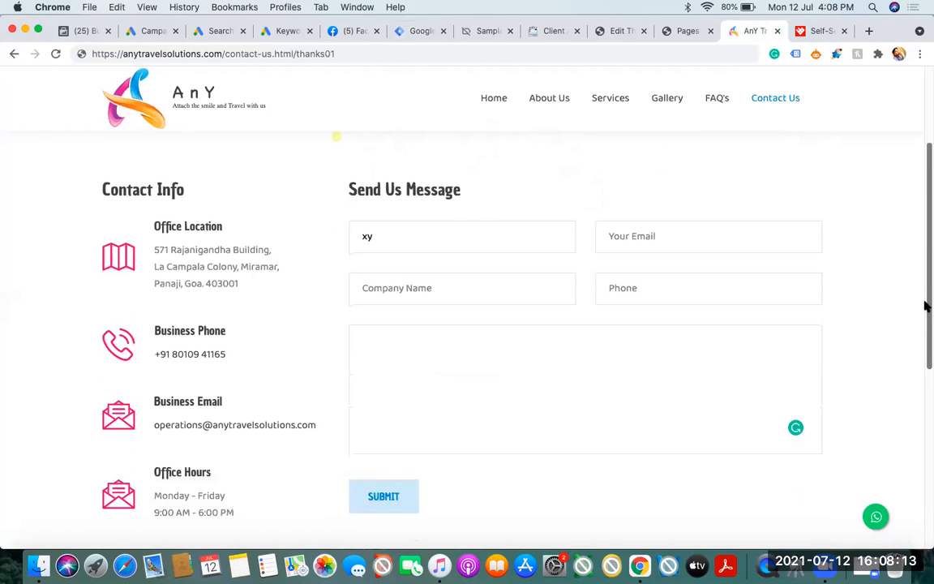
pyautogui.moveTo(325, 56); pyautogui.dragTo(349, 59)
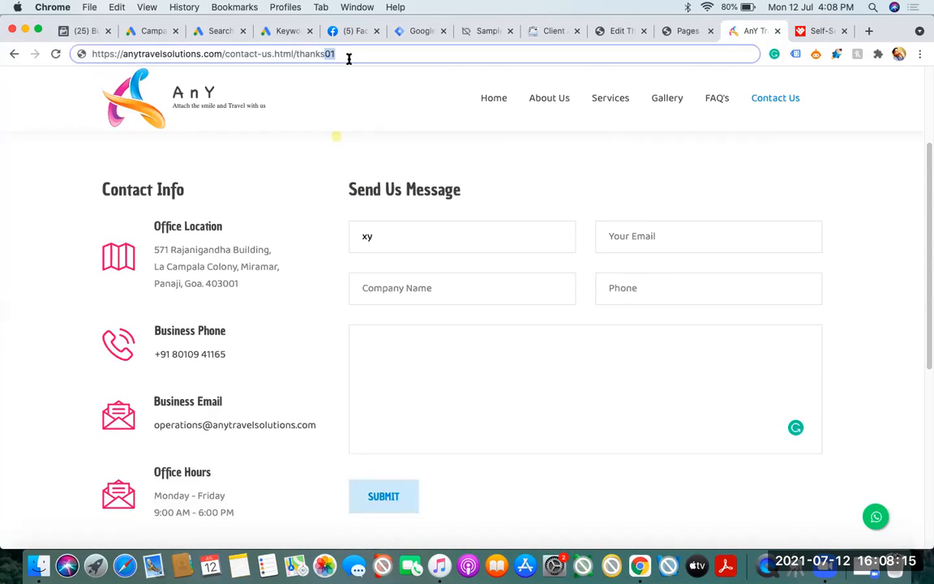
pyautogui.press('BackSpace')
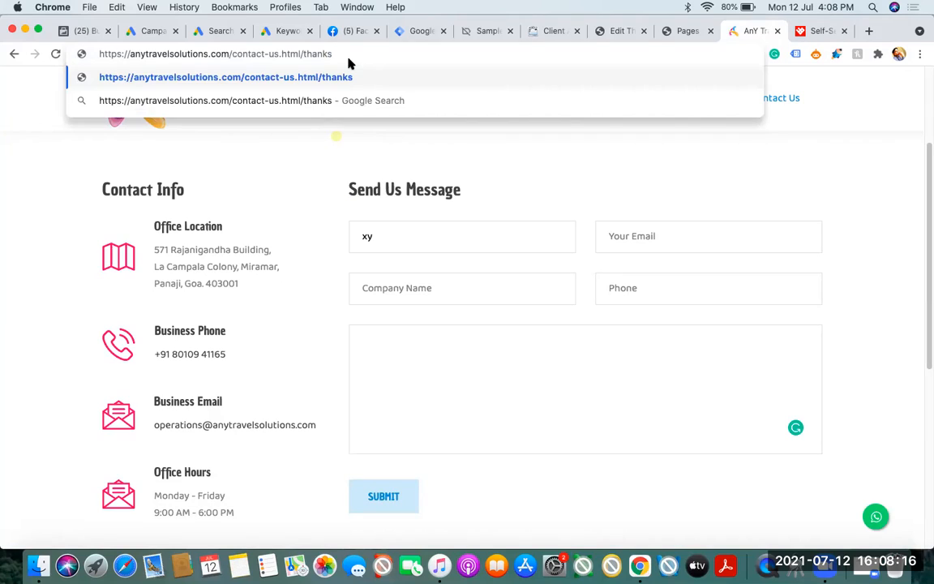
pyautogui.click(288, 194)
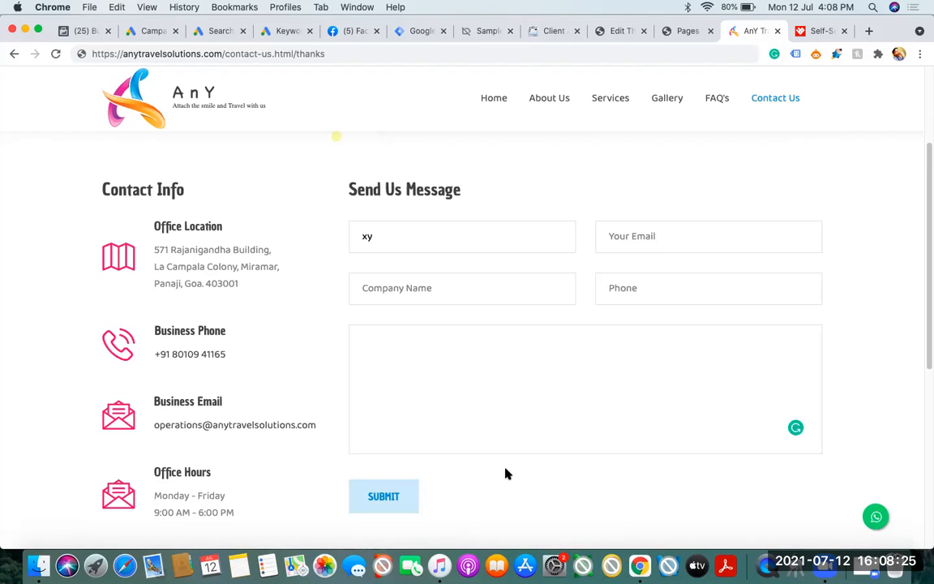
# Search Google for "buy online tshirts" in a new browser tab
pyautogui.click(867, 32)
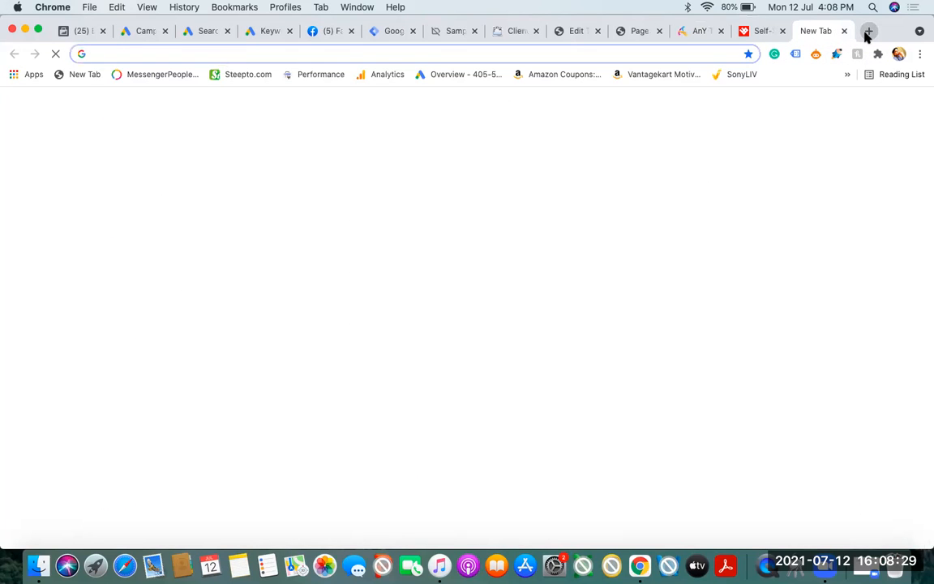
pyautogui.write('buy')
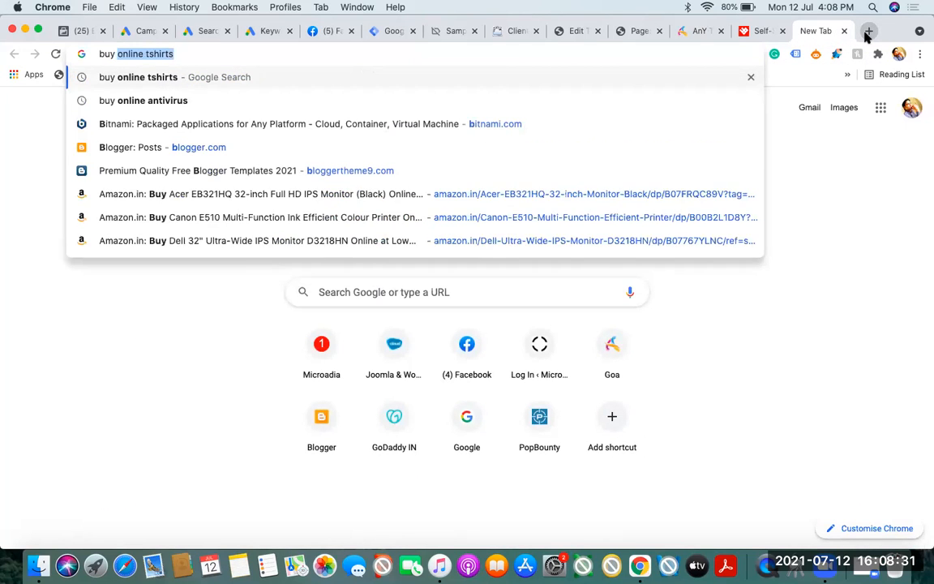
pyautogui.click(203, 79)
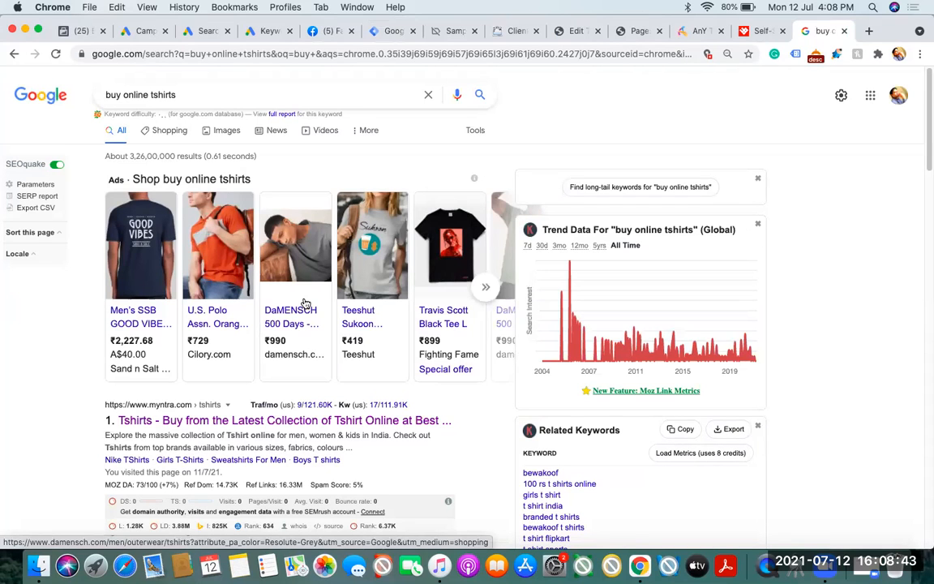
# Return to Tag Manager and create a new tag named "google ads" in the container
pyautogui.click(388, 33)
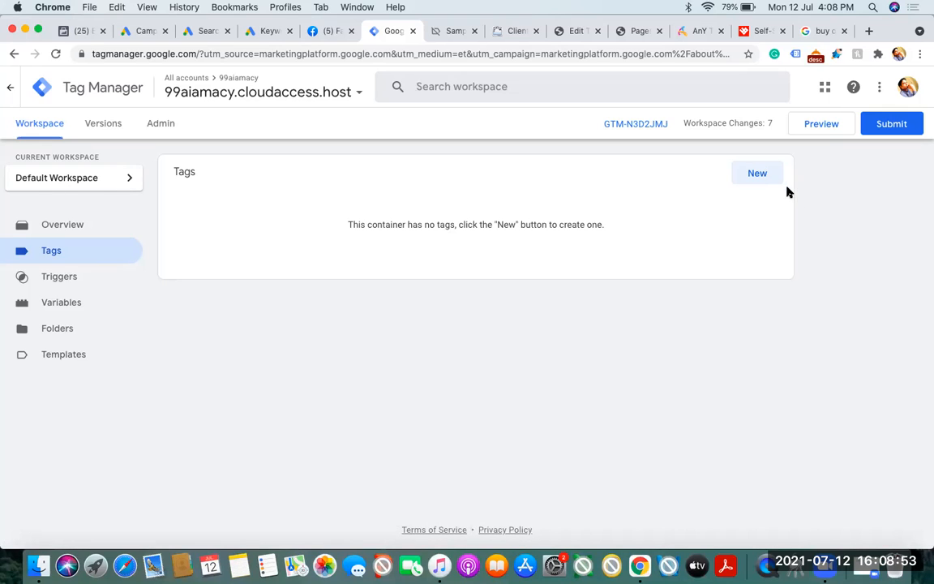
pyautogui.click(761, 175)
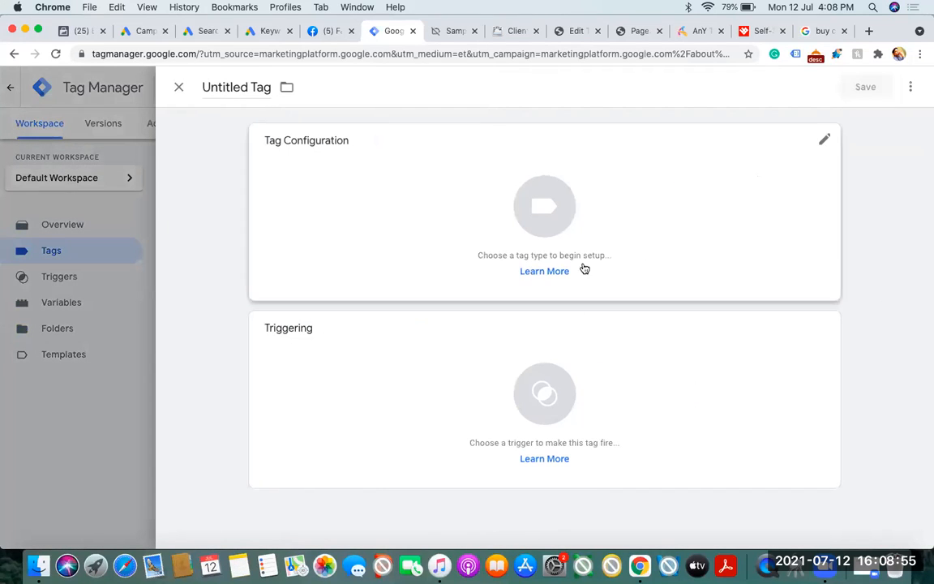
pyautogui.click(230, 91)
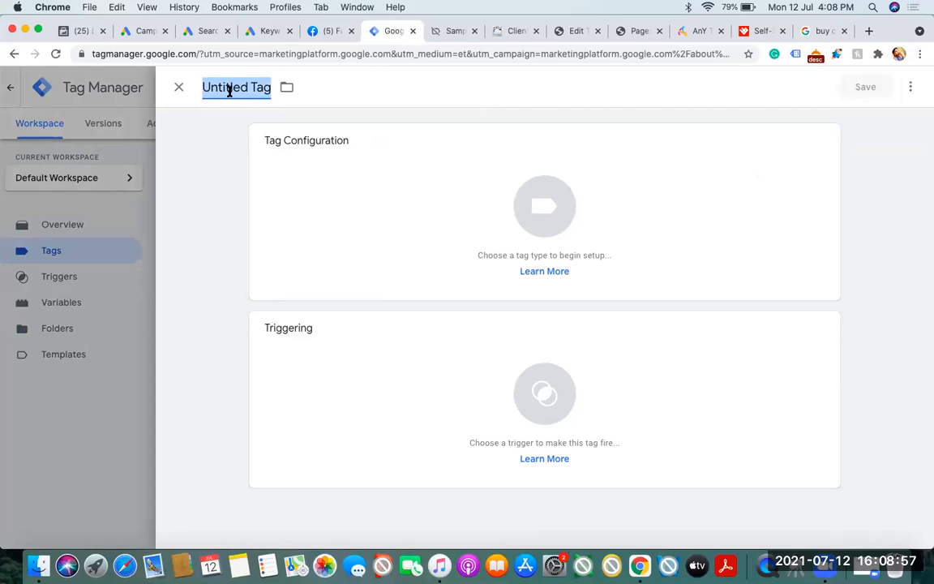
pyautogui.write('google ')
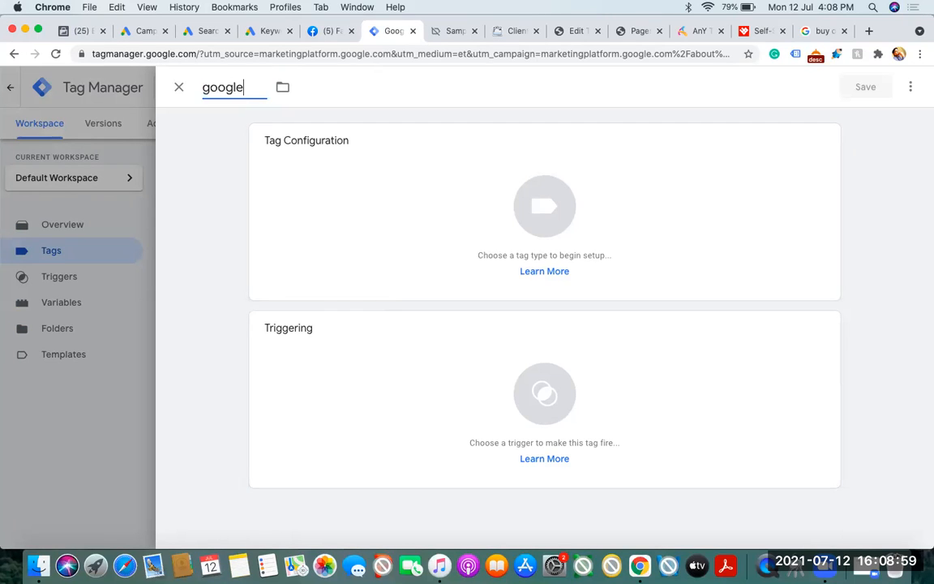
pyautogui.write('ads')
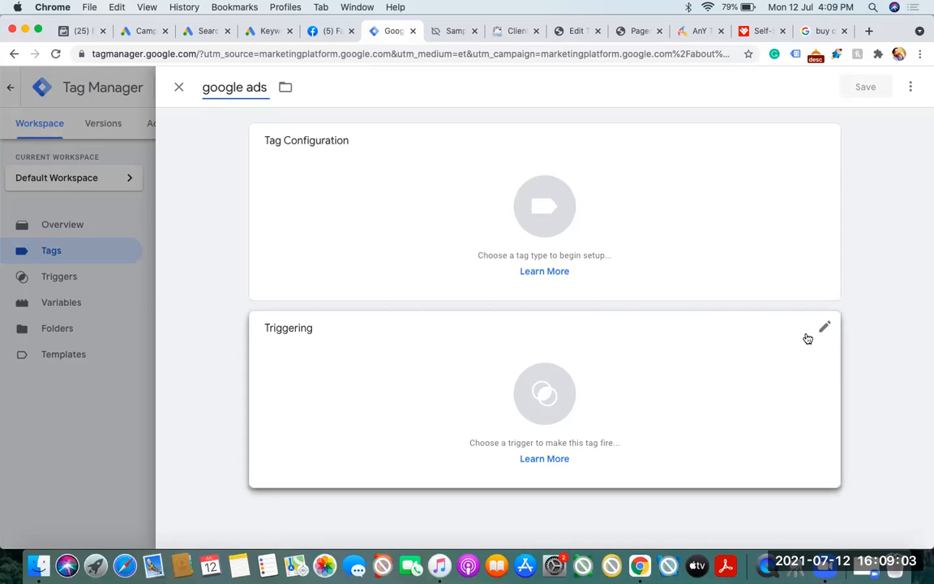
# Assign the anytravel contact us page trigger to the tag and set its type to Google Ads Conversion Tracking
pyautogui.click(828, 329)
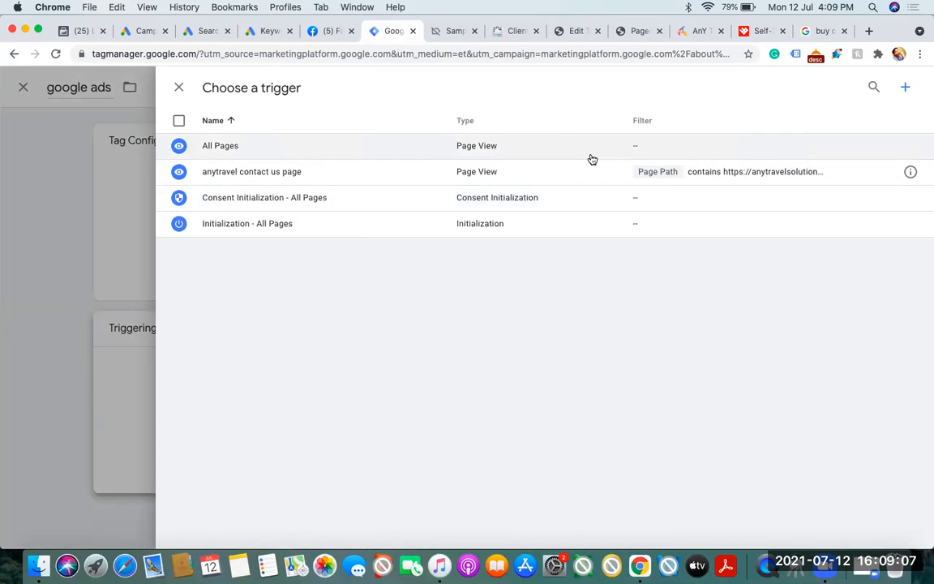
pyautogui.click(569, 174)
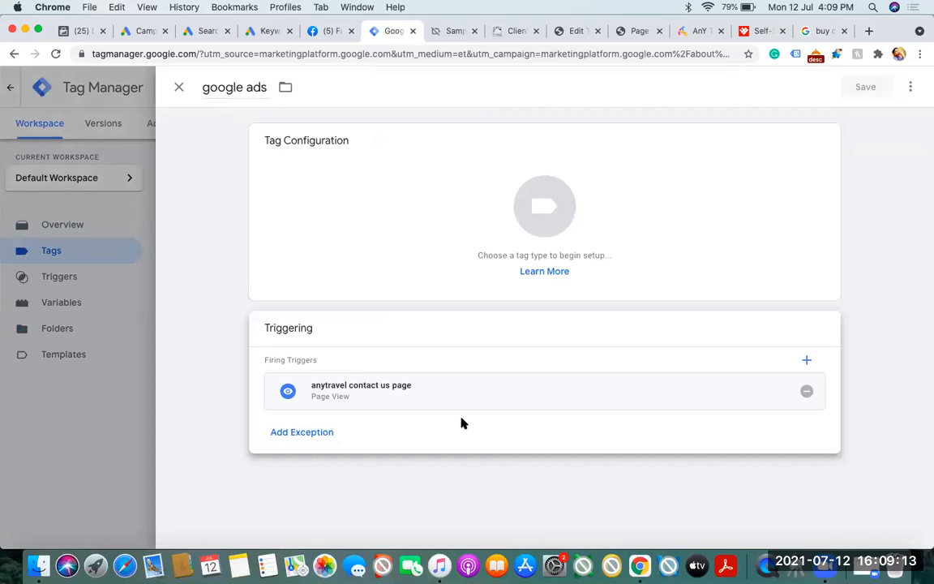
pyautogui.click(745, 189)
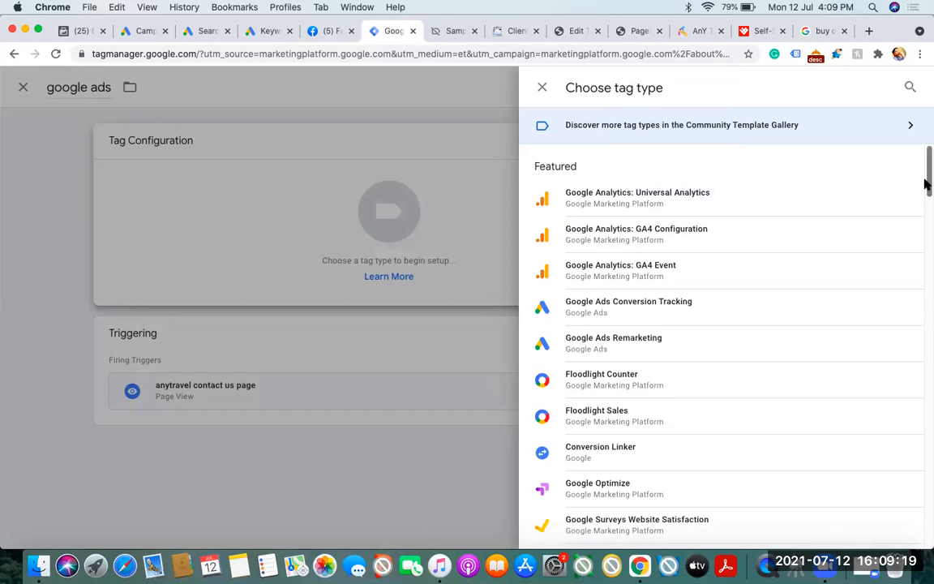
pyautogui.scroll(-1, 926, 185)
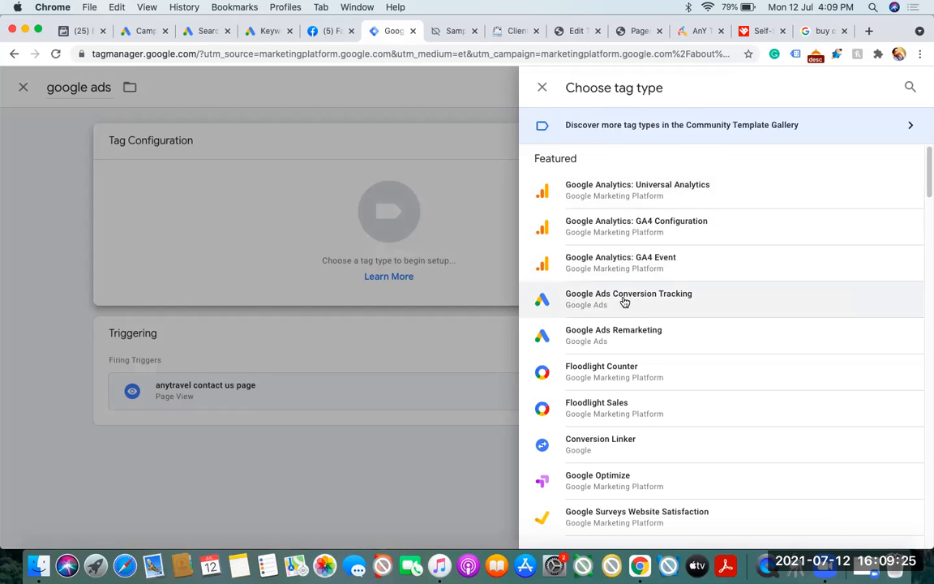
pyautogui.moveTo(926, 183); pyautogui.dragTo(926, 154)
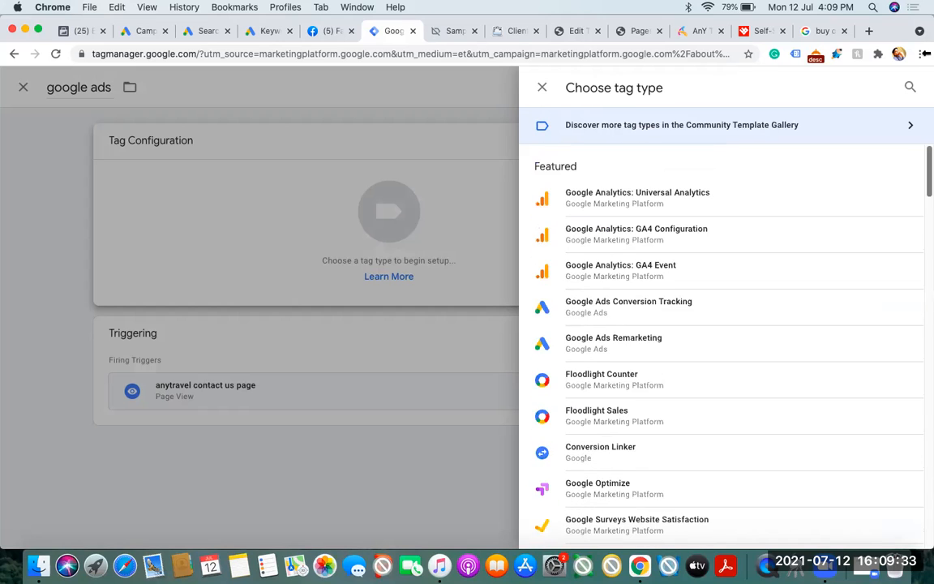
pyautogui.click(655, 312)
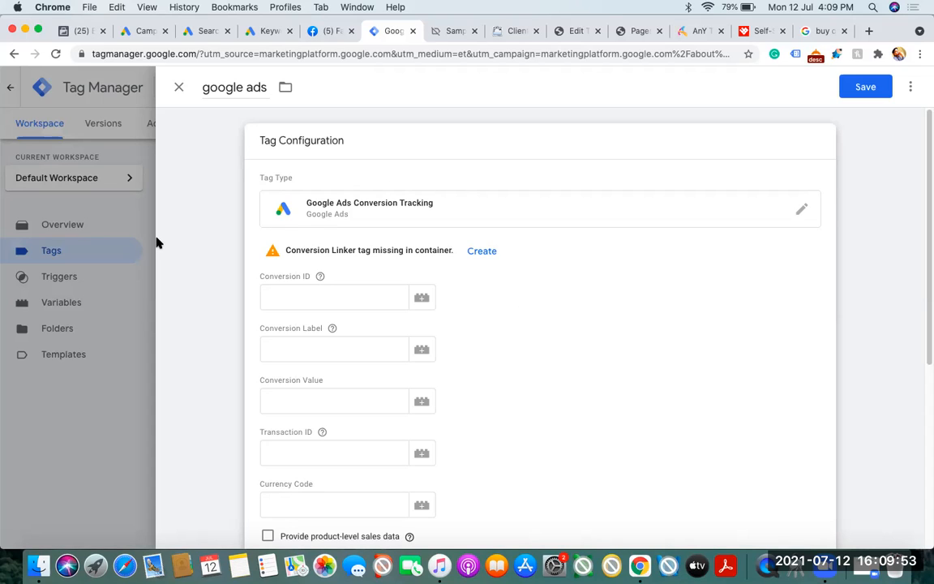
# Look briefly at the Google Ads campaign draft, and examine the tag's empty Conversion ID and Conversion Label fields in Tag Manager
pyautogui.click(195, 37)
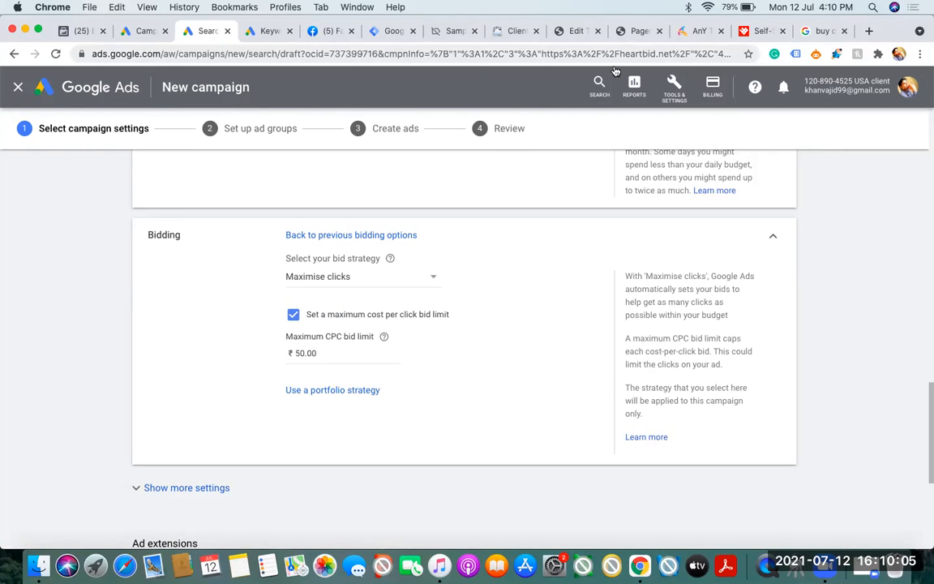
pyautogui.click(387, 31)
pyautogui.click(312, 300)
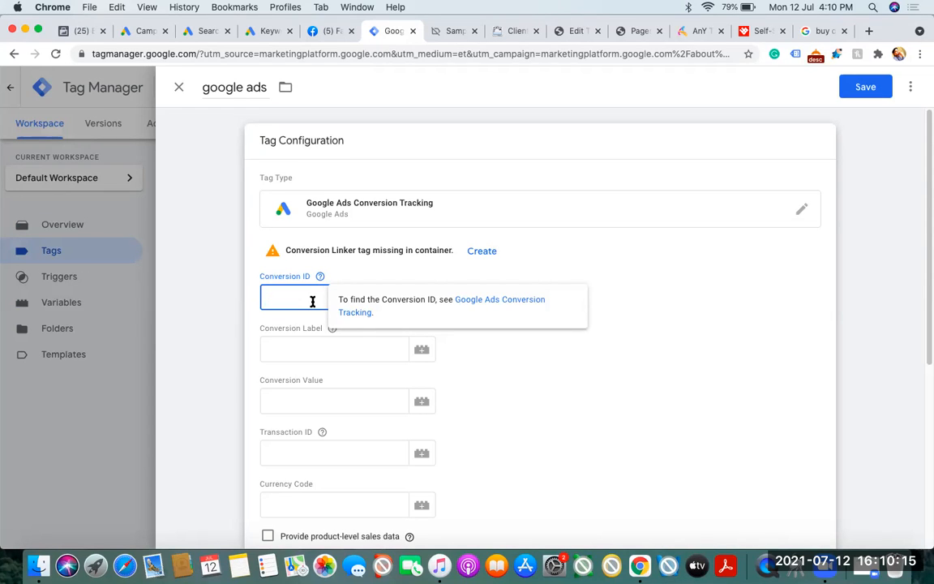
pyautogui.click(299, 350)
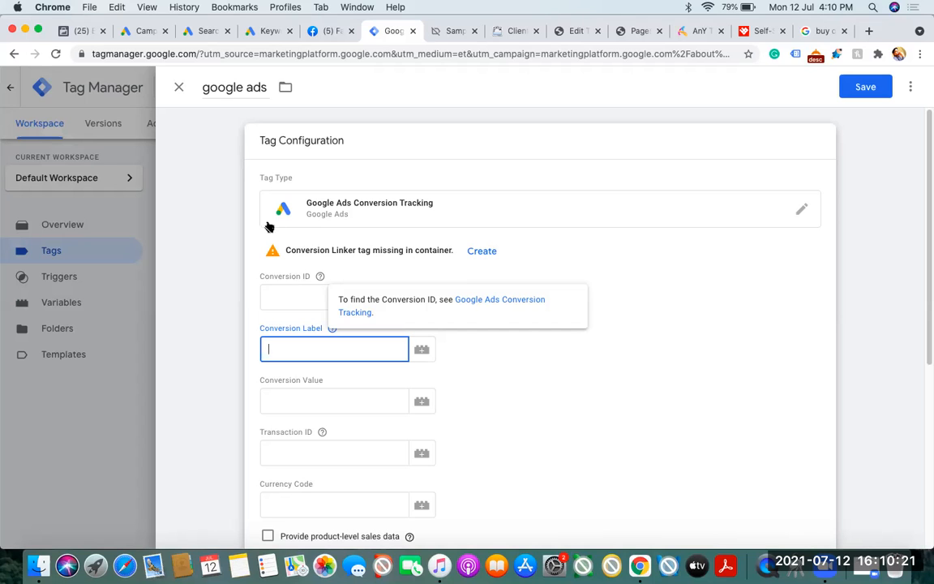
# Switch to Google Ads, check which account is in use, and bring up its tools and settings
pyautogui.click(195, 33)
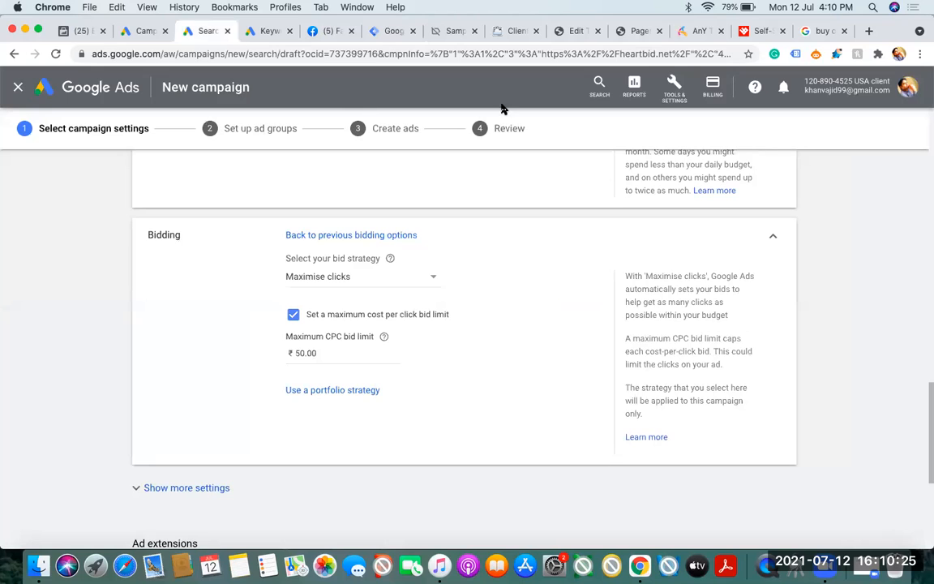
pyautogui.moveTo(807, 80); pyautogui.dragTo(910, 91)
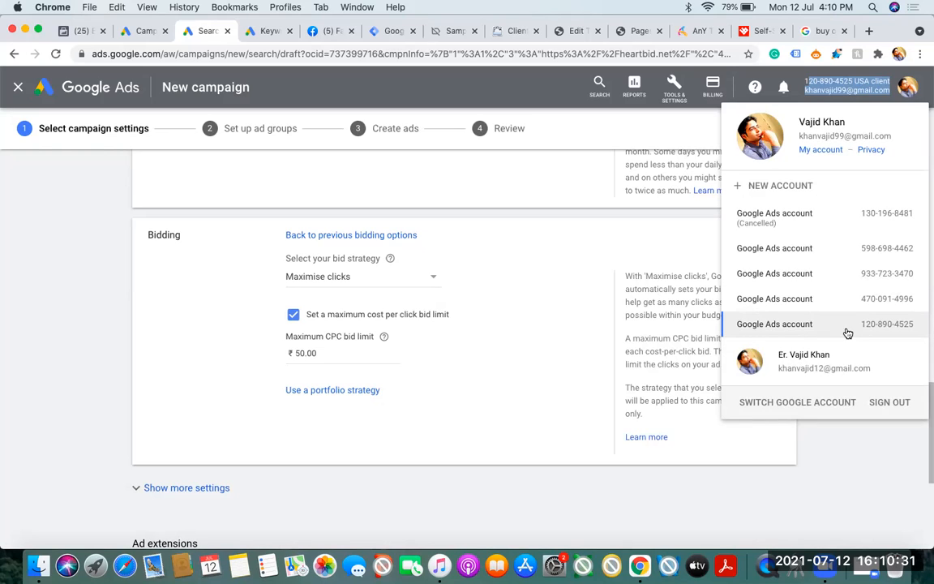
pyautogui.click(830, 463)
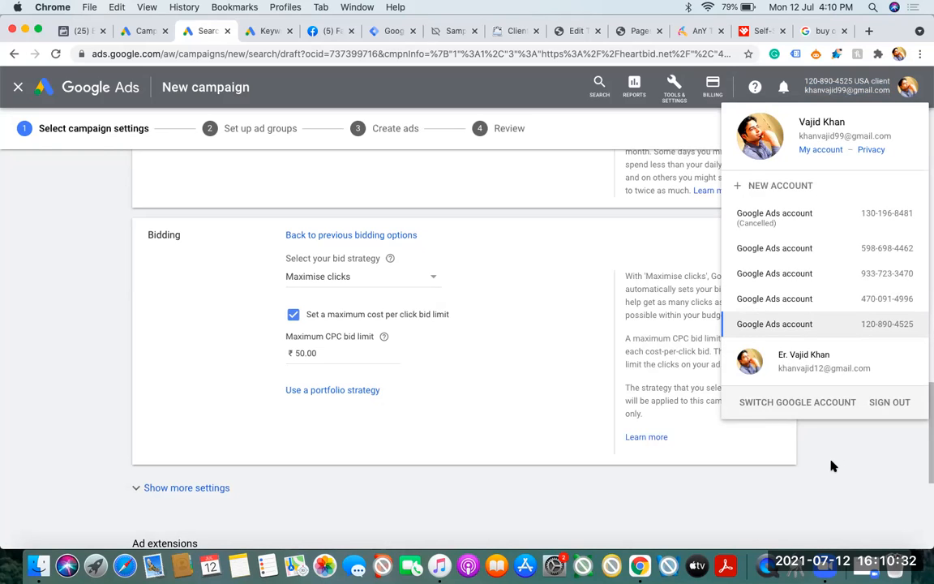
pyautogui.click(674, 97)
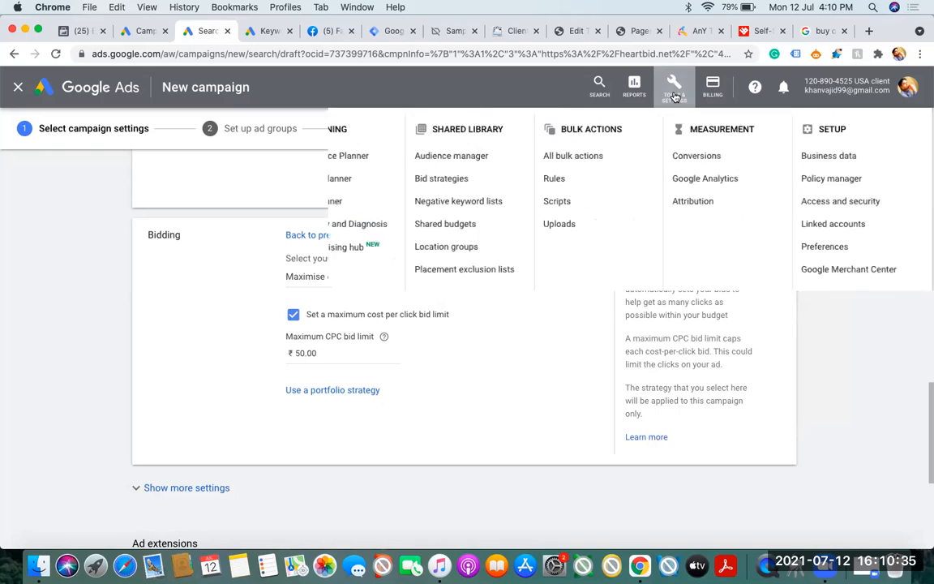
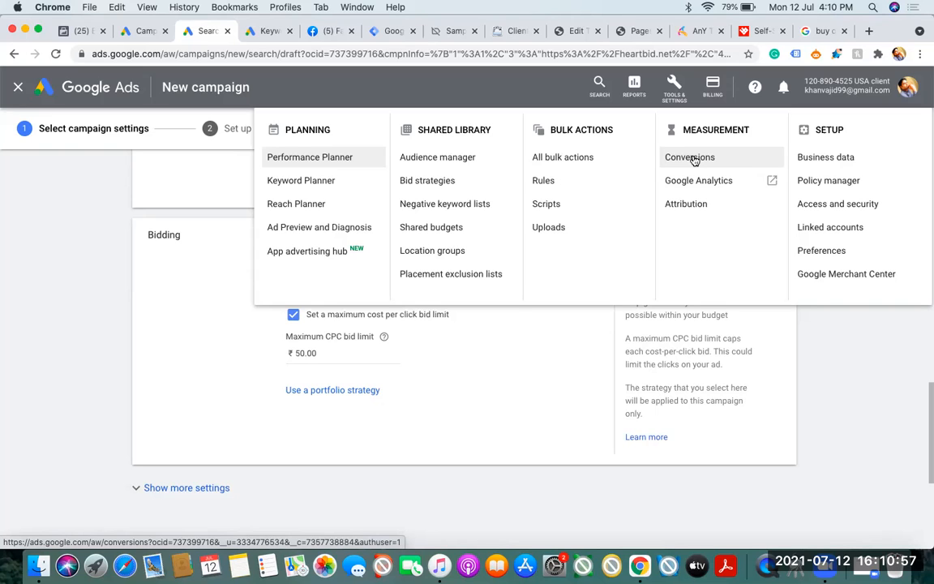
# Open the conversion measurement settings, discarding the unsaved campaign draft, and start adding a new conversion action
pyautogui.click(693, 158)
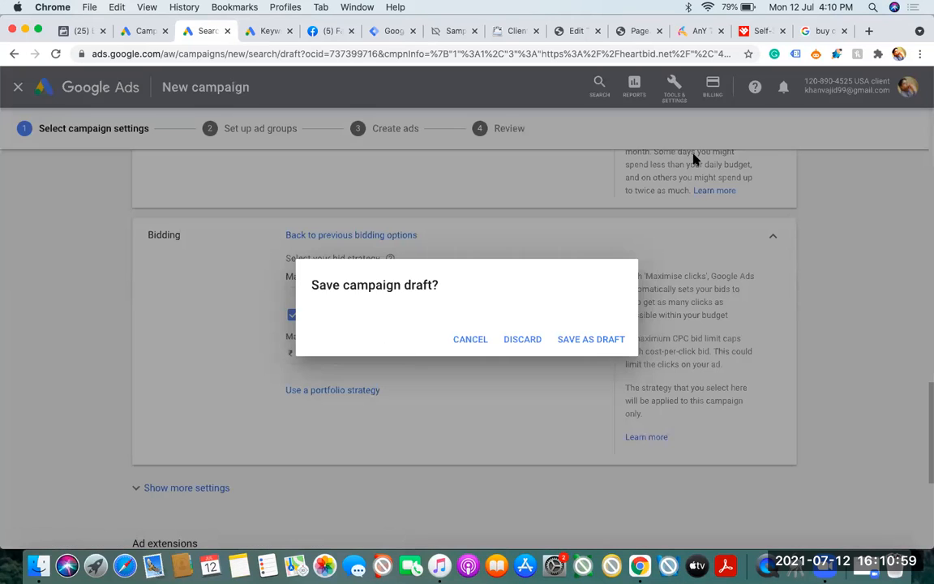
pyautogui.click(531, 348)
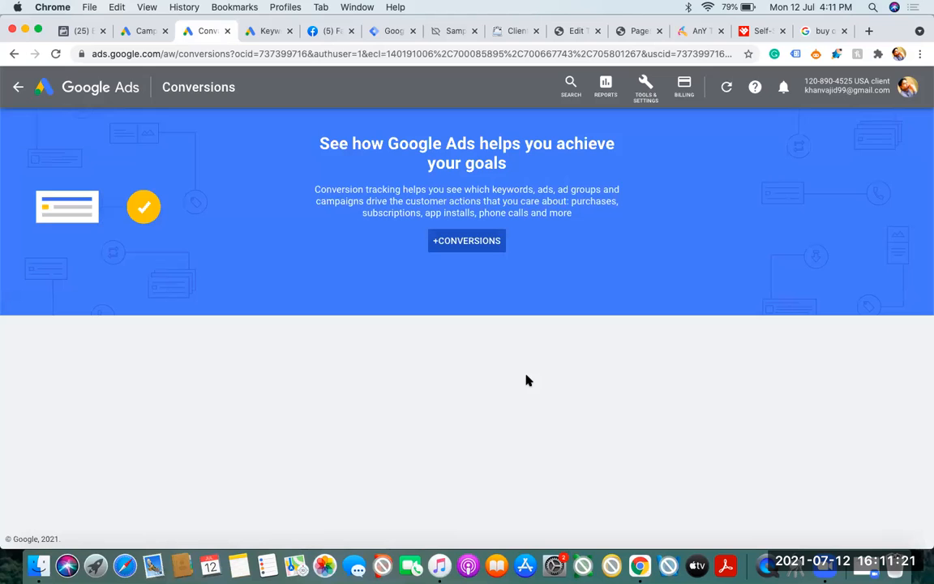
pyautogui.click(445, 241)
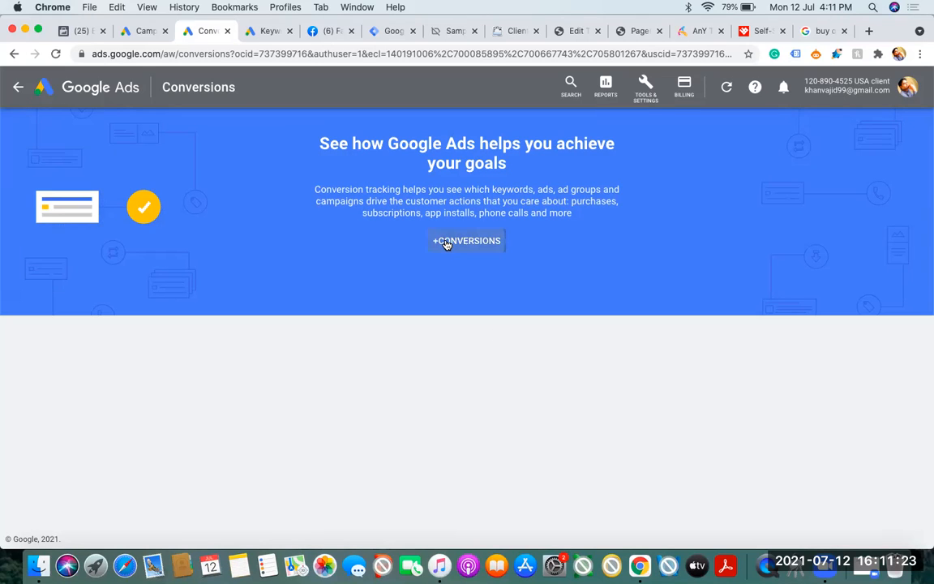